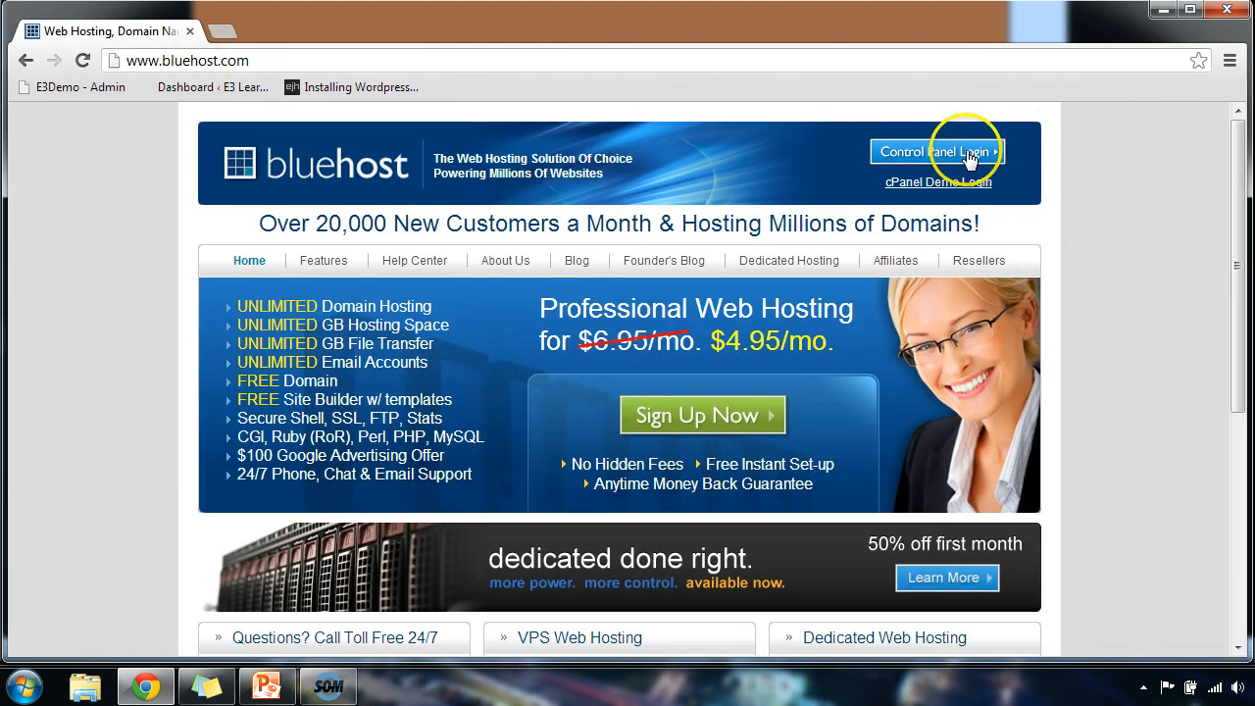
Sign in through Control Panel Login on the Bluehost homepage to reach the cPanel dashboard.
click(966, 155)
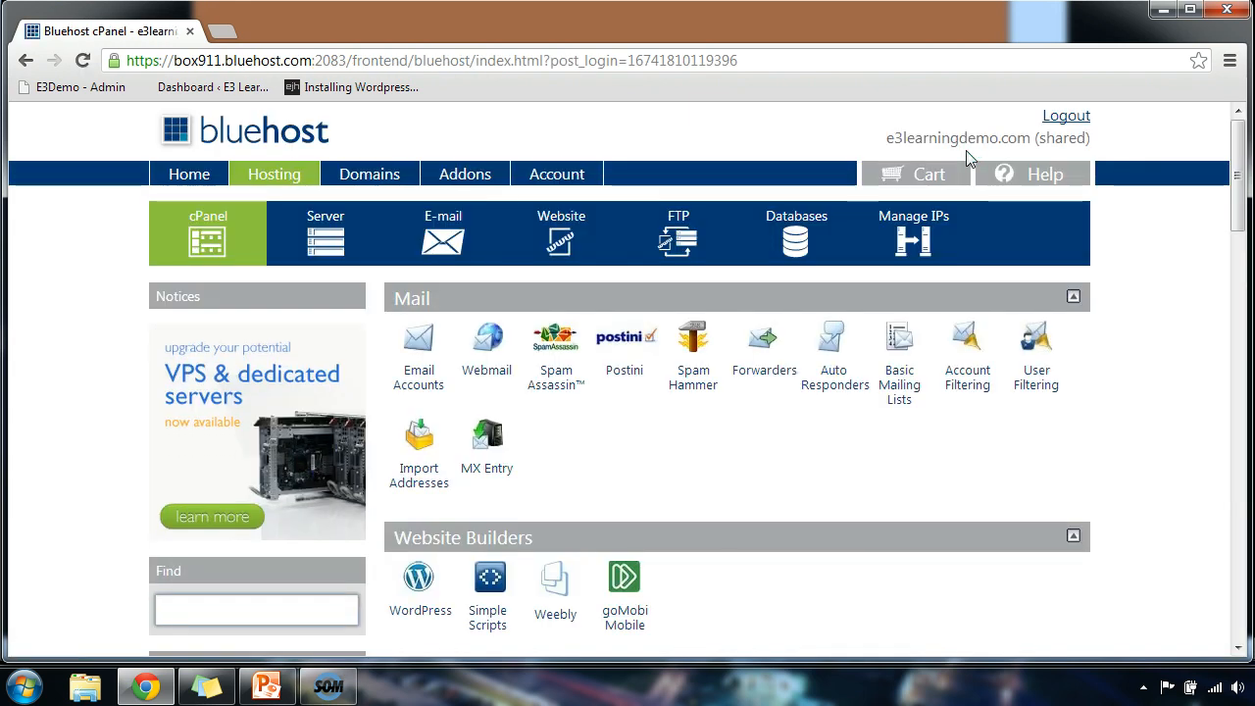
Create a MySQL database named wordpress and return to the MySQL Databases page.
click(802, 238)
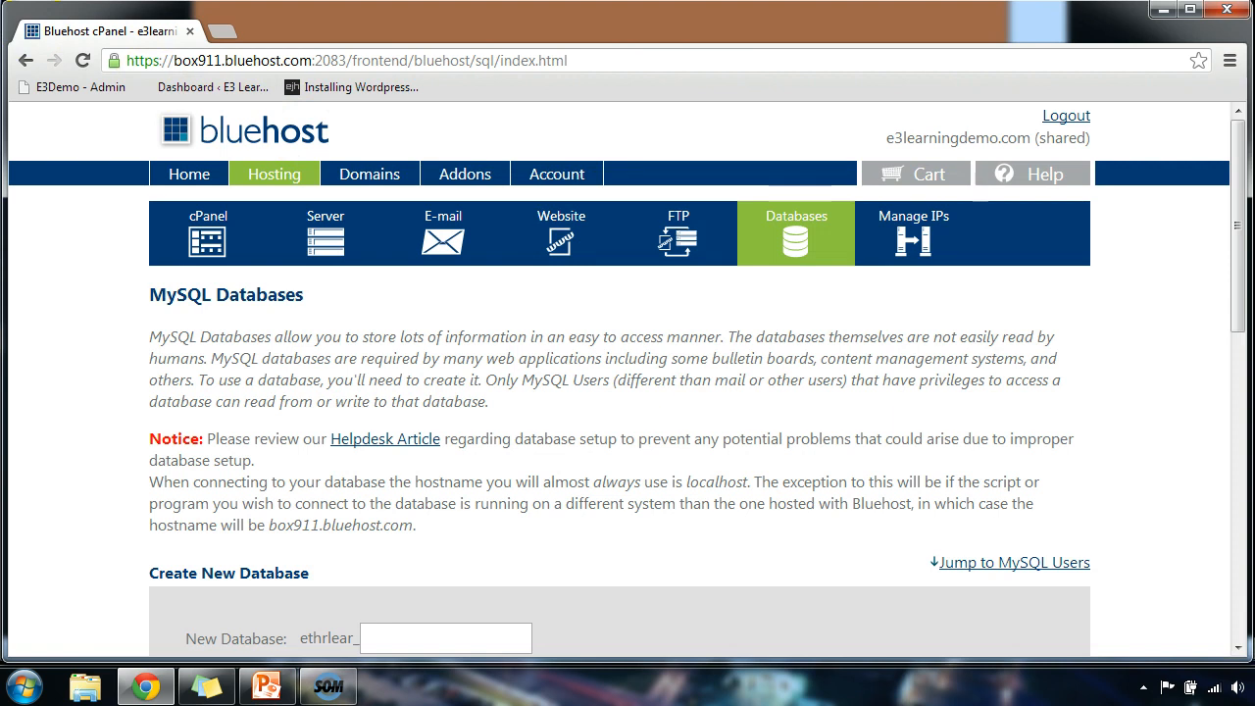
scroll(480, 371, down, 2)
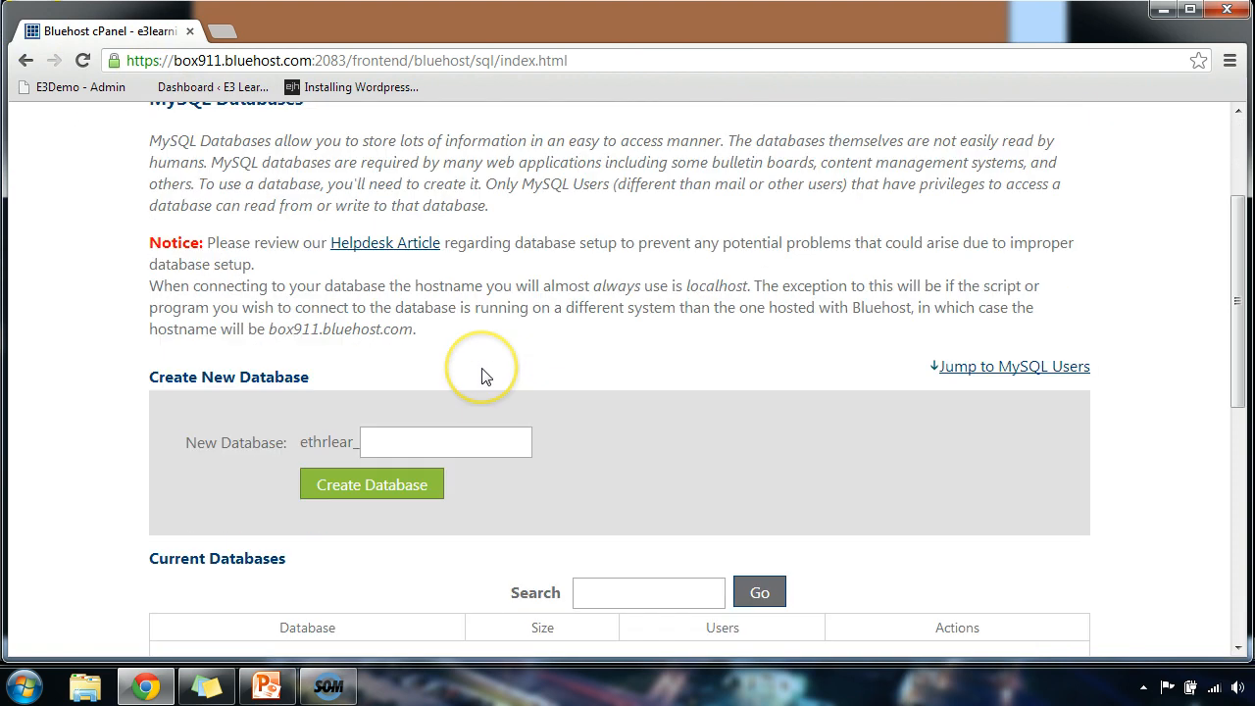
click(442, 441)
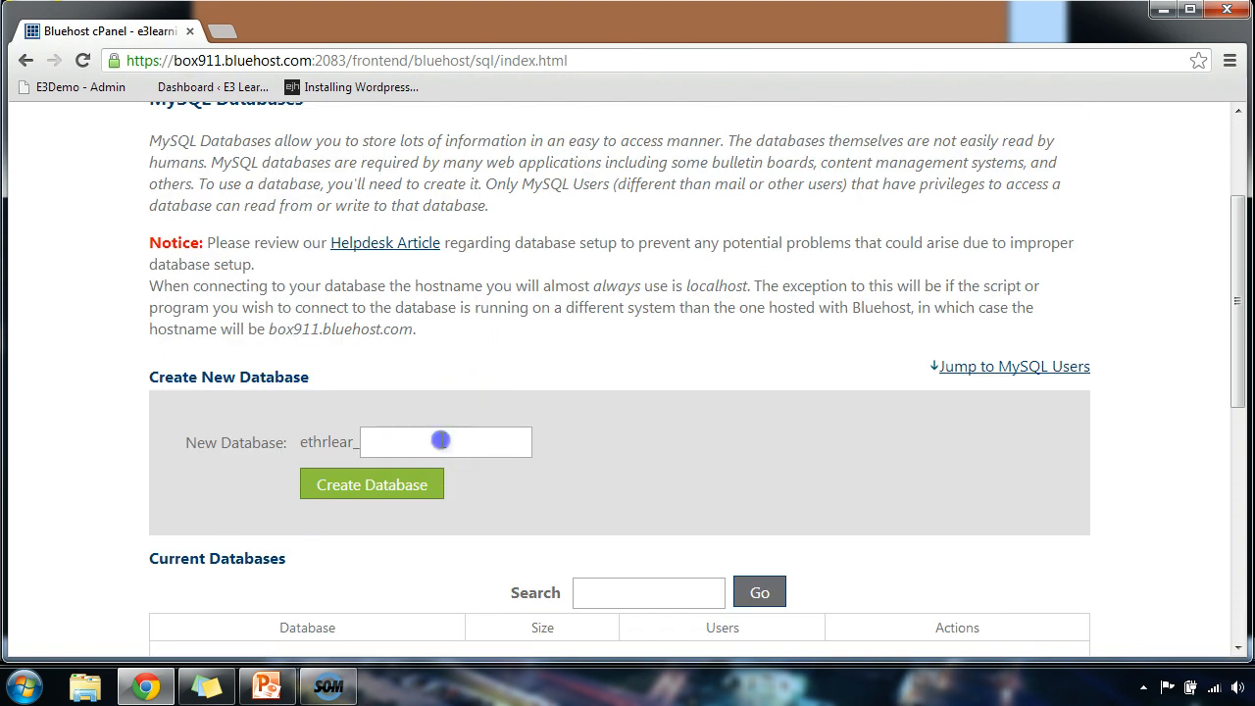
text(word)
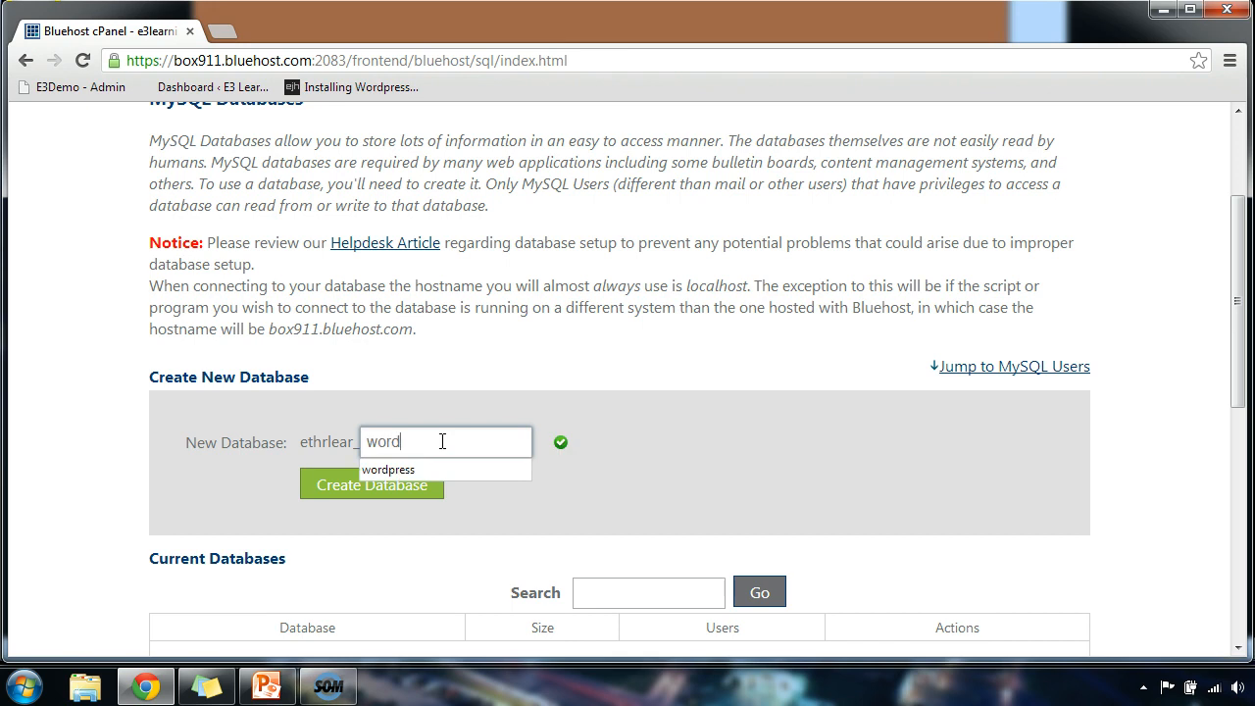
text(press)
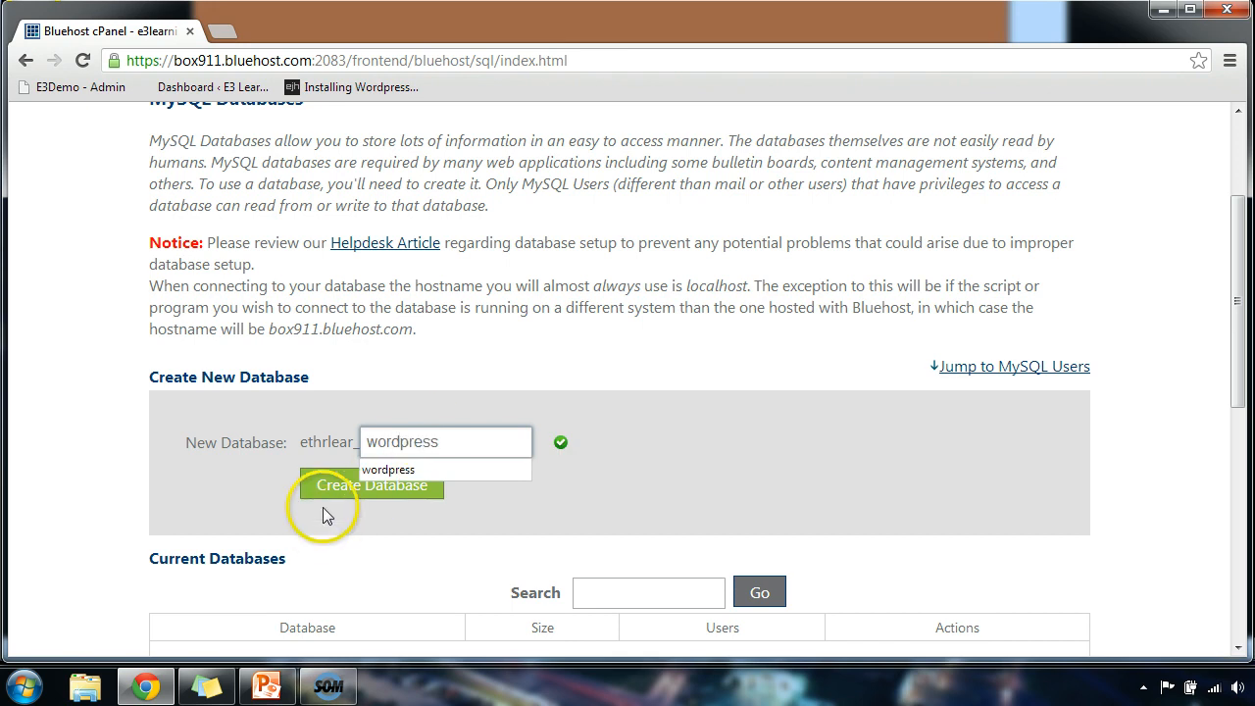
click(327, 484)
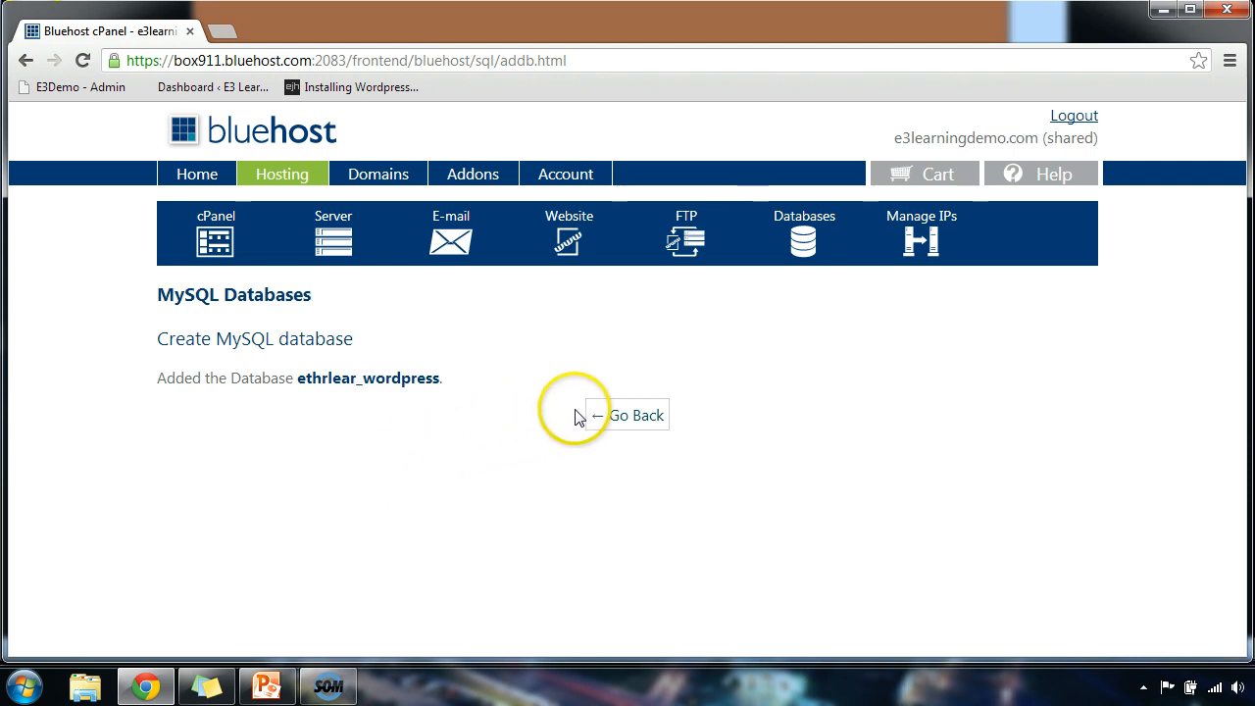
click(625, 417)
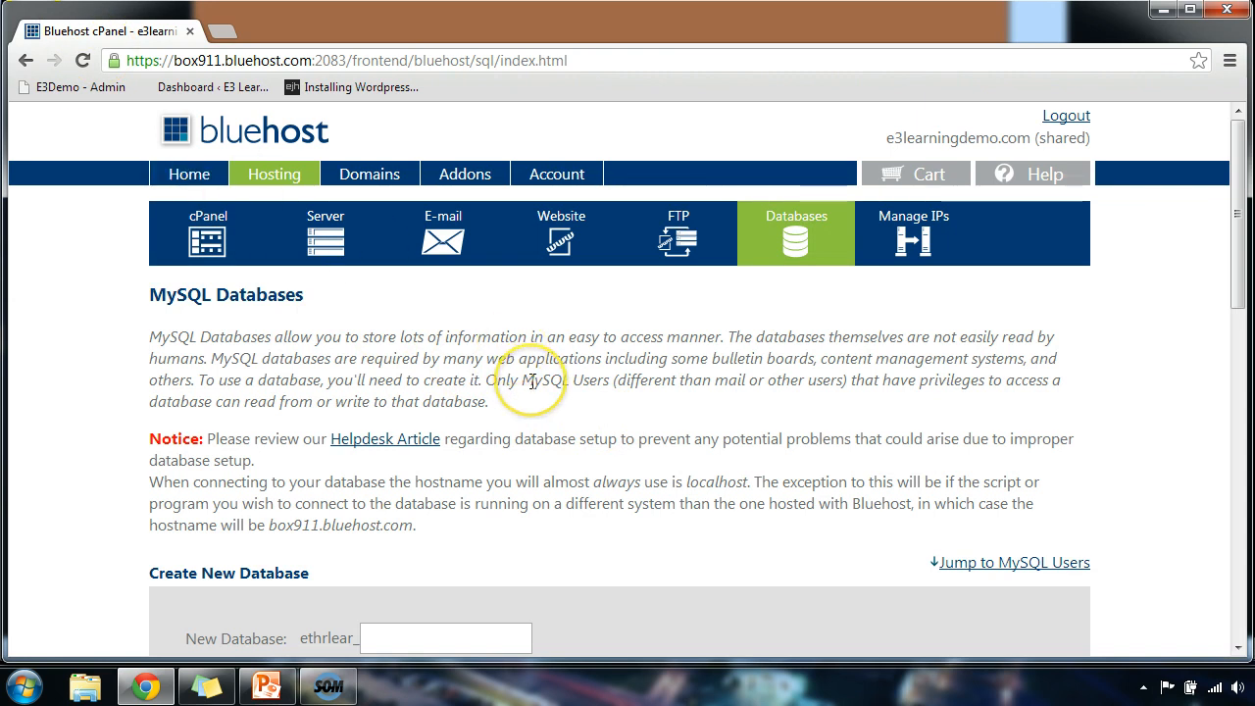
Add a new MySQL user with a strong, confirmed password, then return to MySQL Databases.
scroll(527, 377, down, 3)
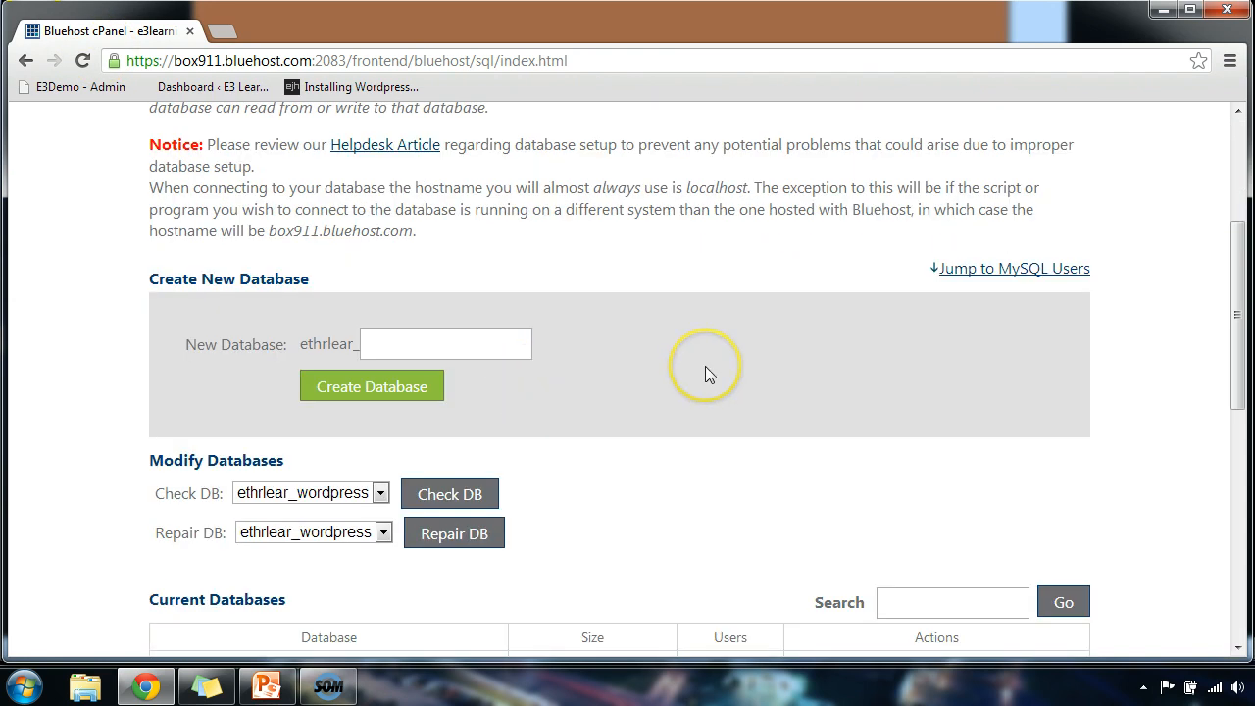
scroll(705, 367, down, 3)
scroll(710, 374, down, 1)
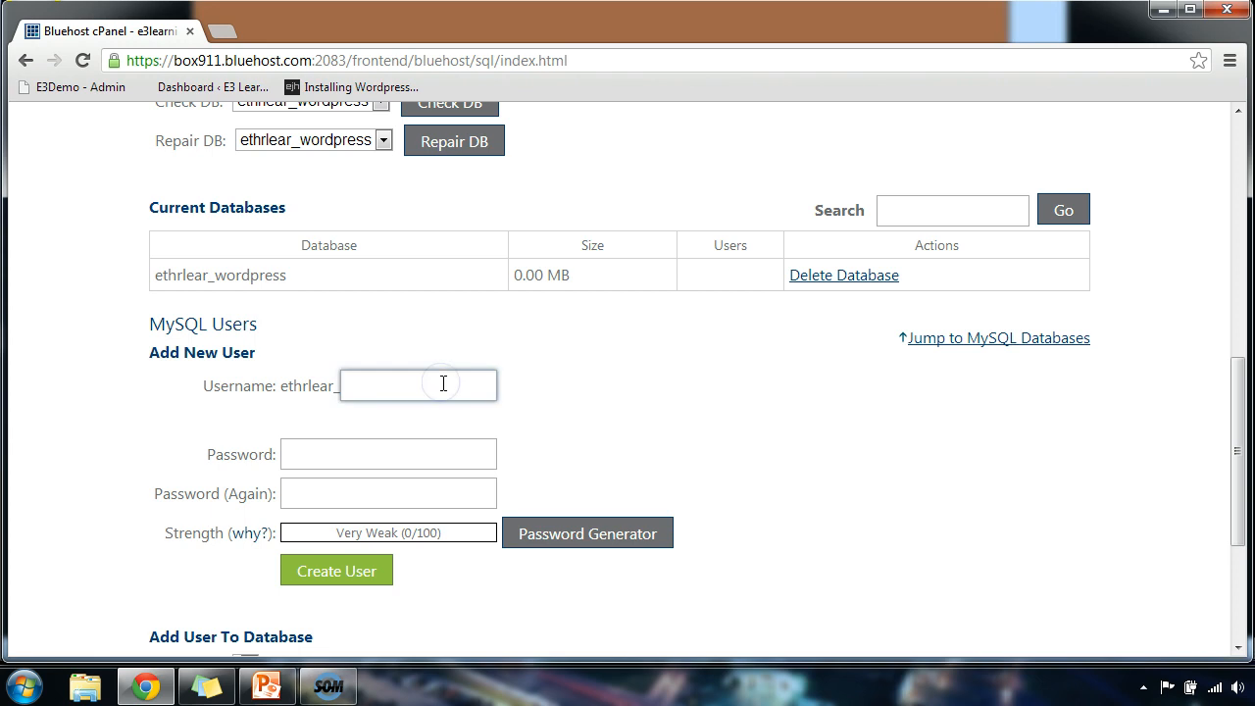
key(Tab)
text(pa)
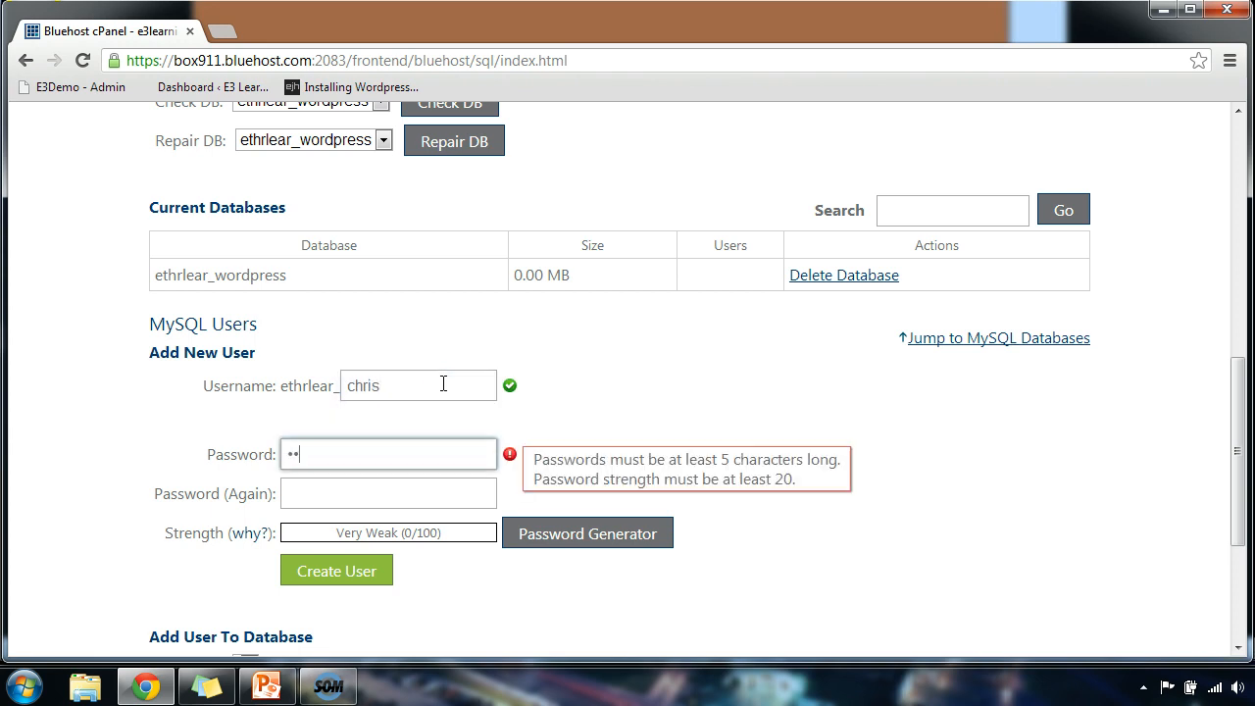
text(ssw)
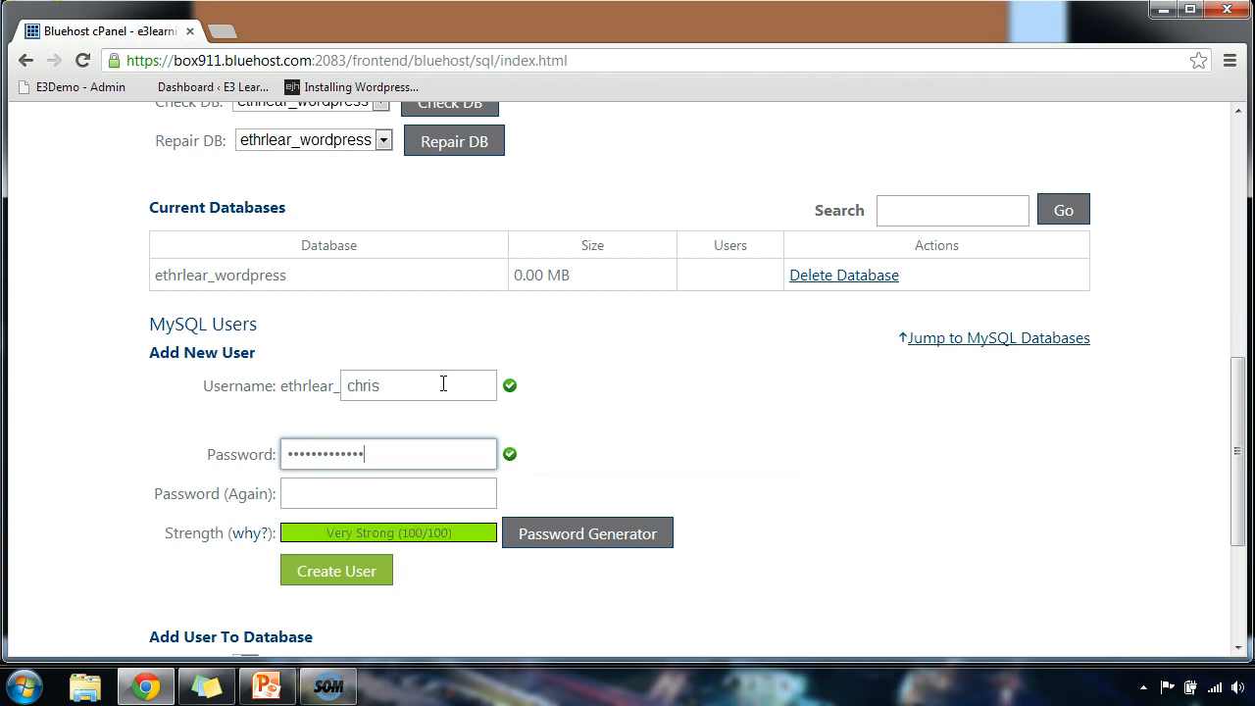
key(Tab)
text(p)
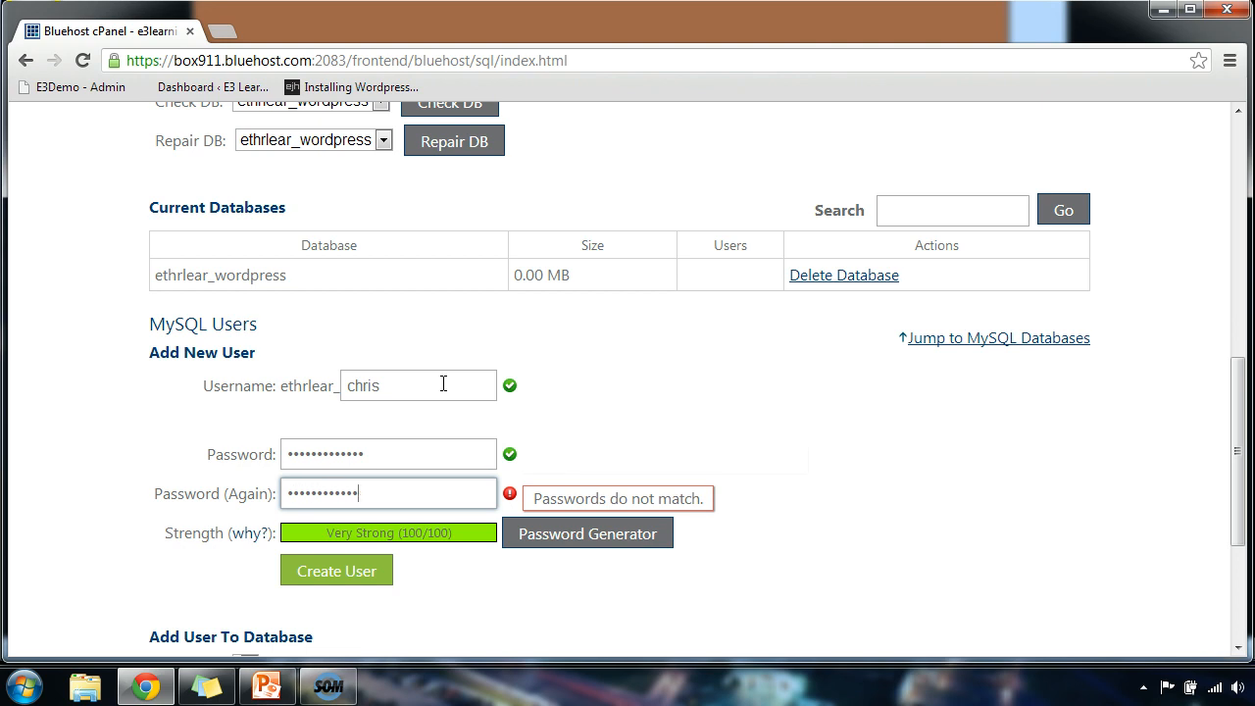
text(1)
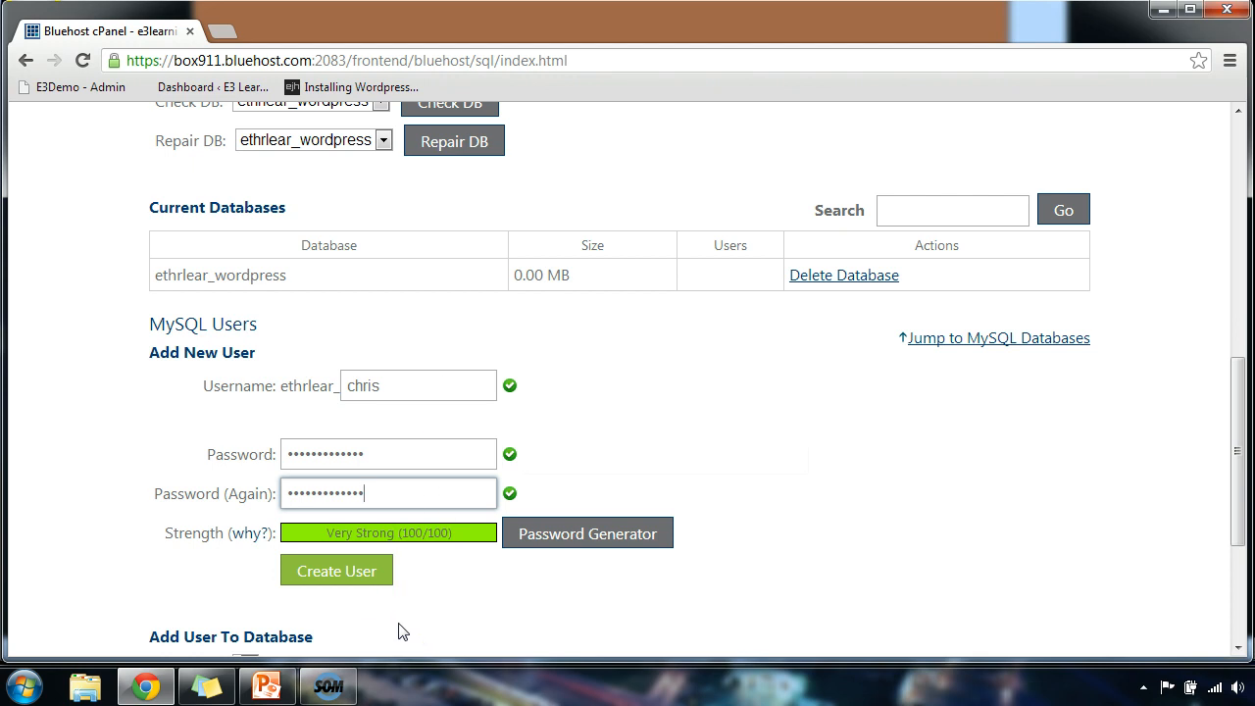
click(306, 574)
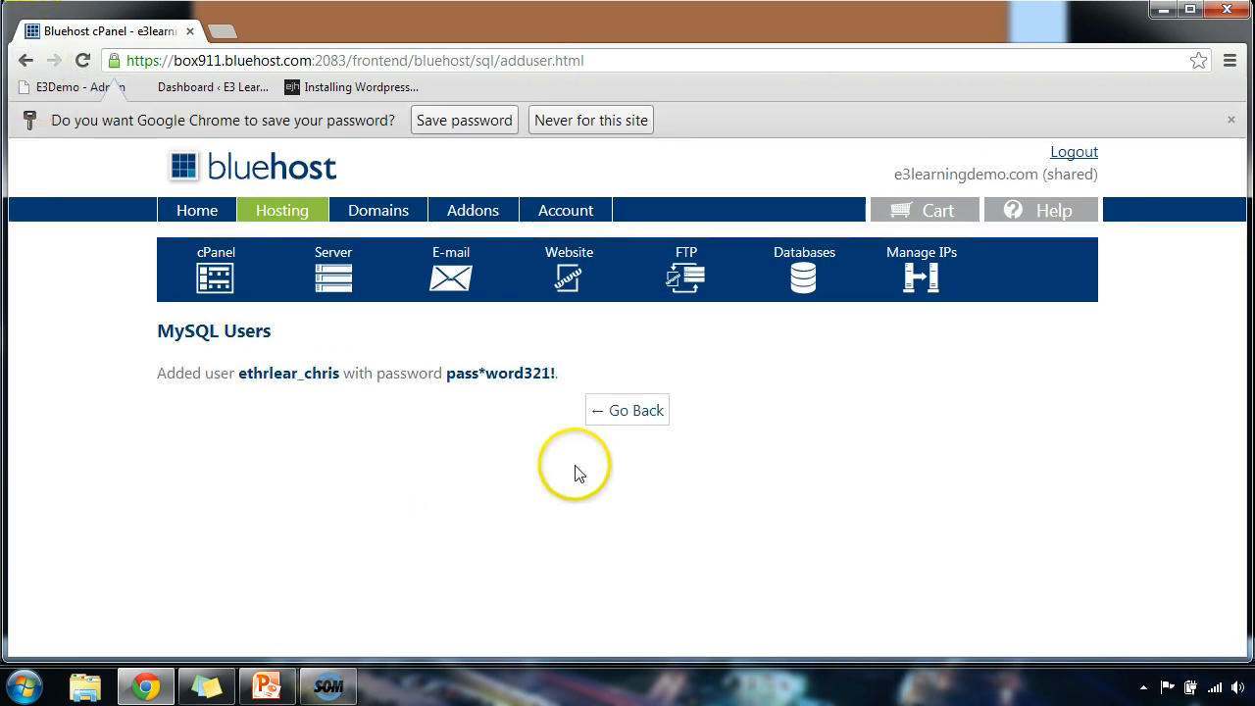
click(629, 411)
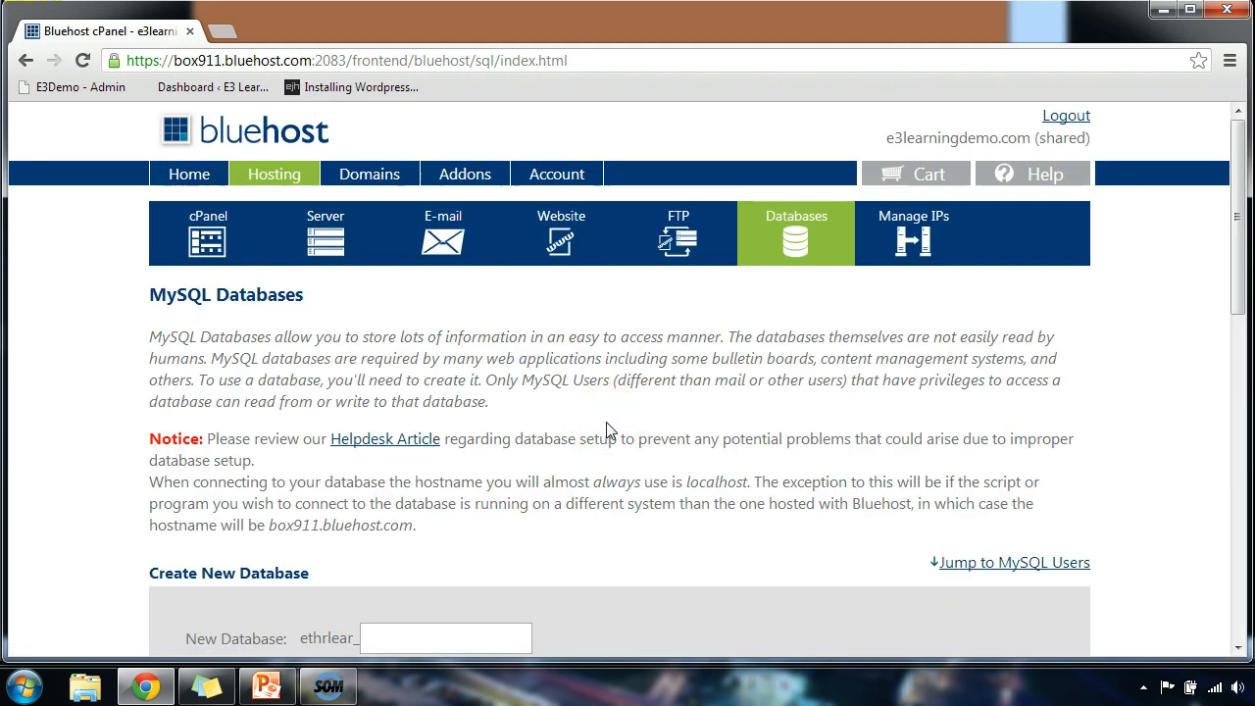
Add the new user to the wordpress database with ALL PRIVILEGES and save the changes.
scroll(605, 429, down, 5)
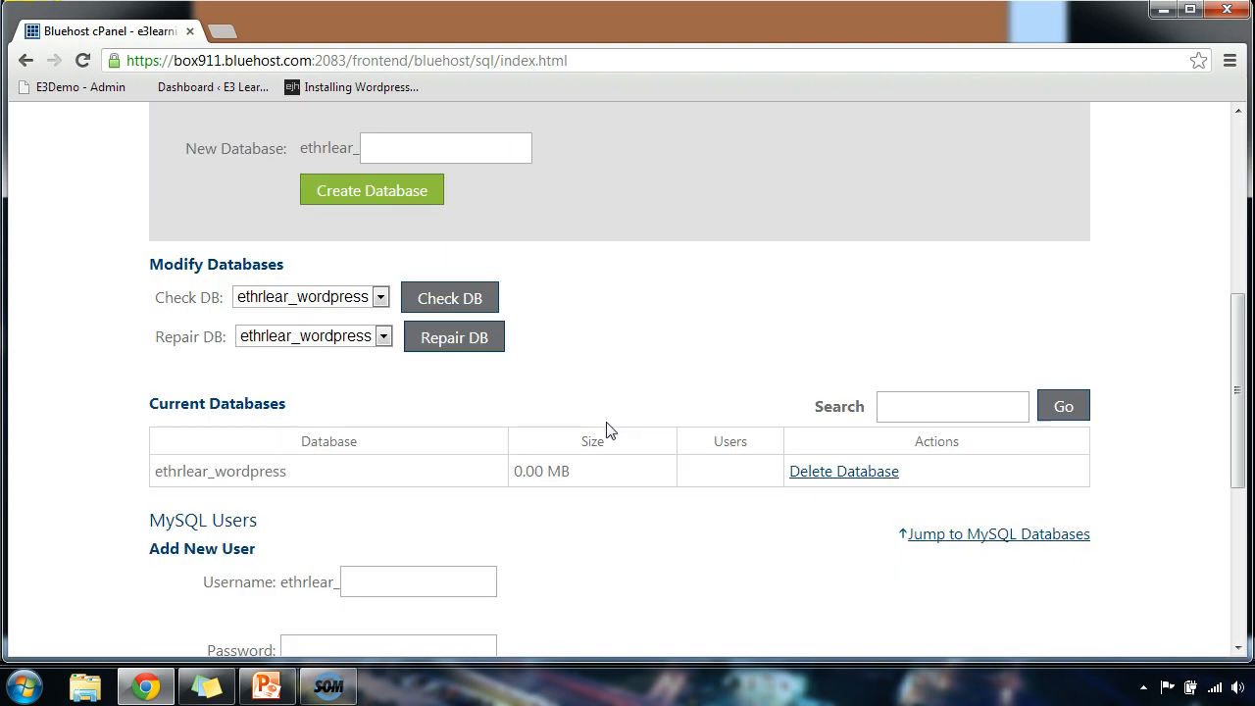
scroll(606, 430, down, 4)
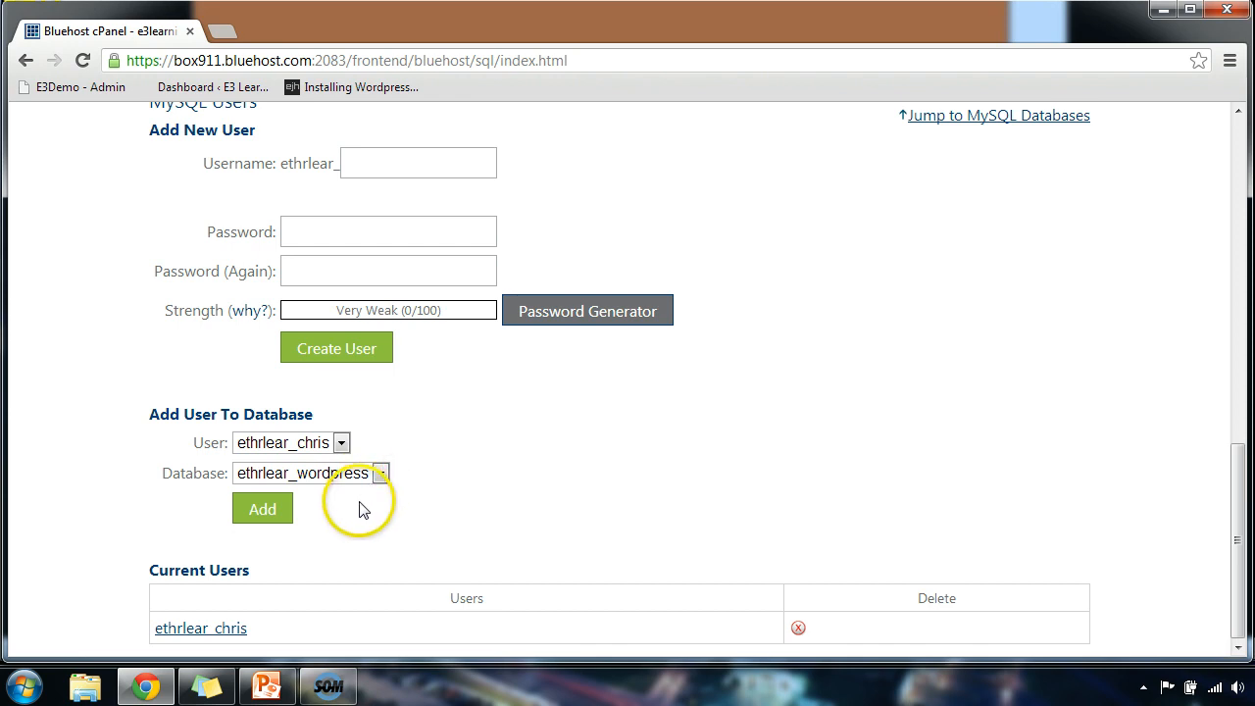
click(263, 510)
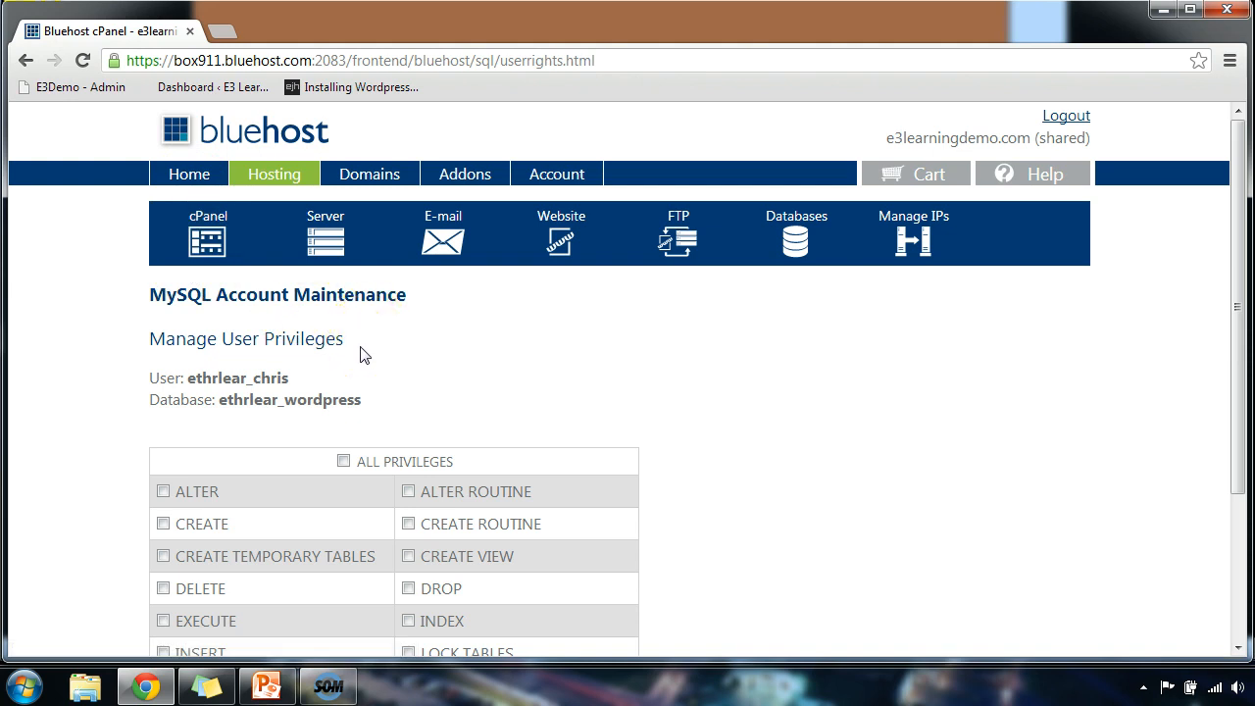
click(343, 460)
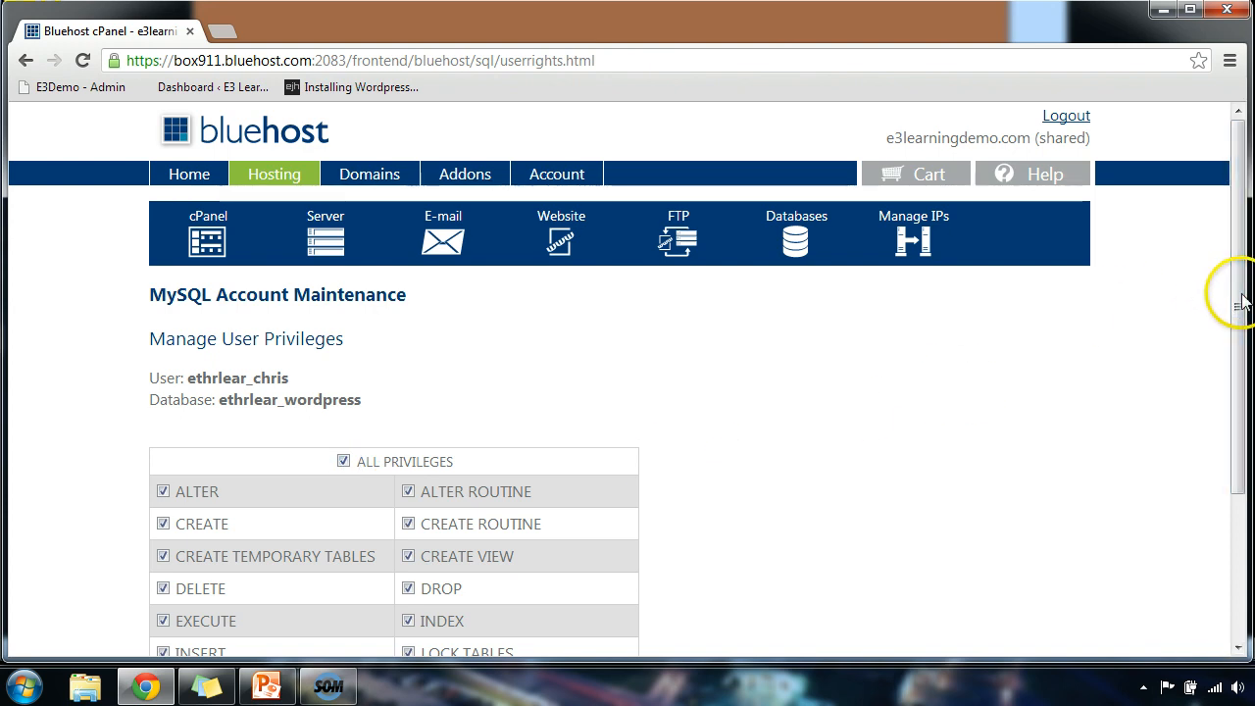
drag(1239, 324, 1237, 471)
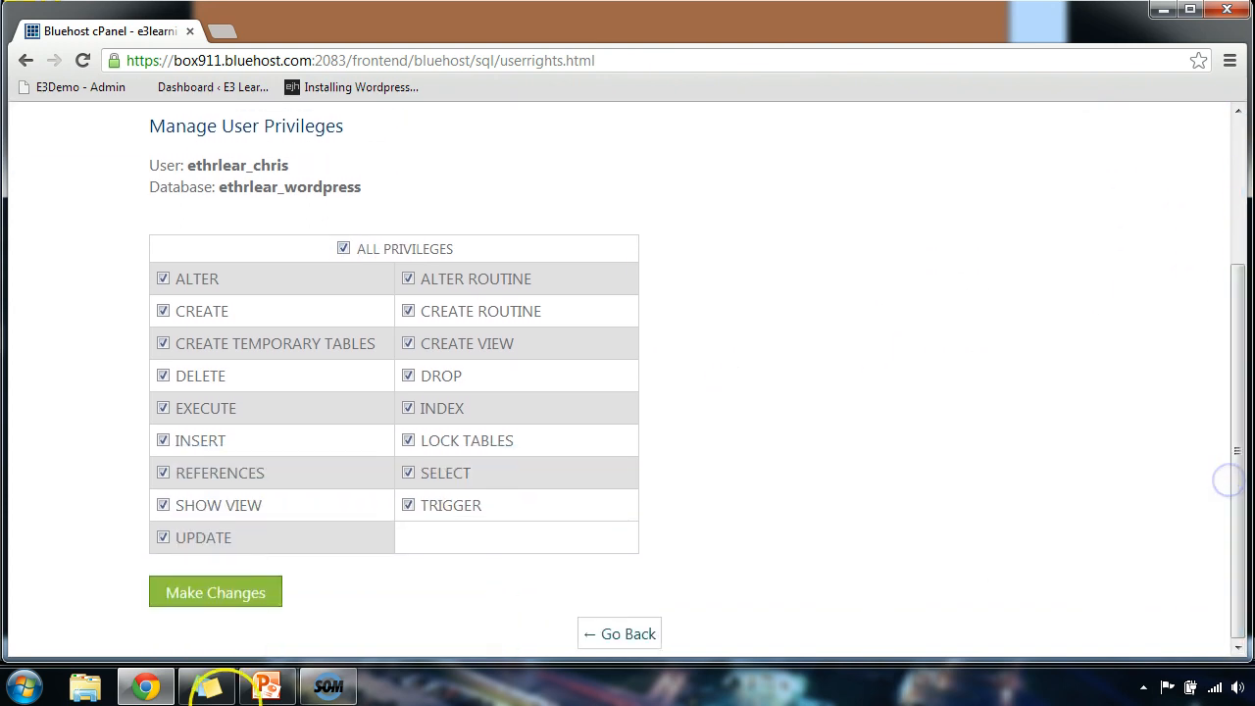
click(211, 615)
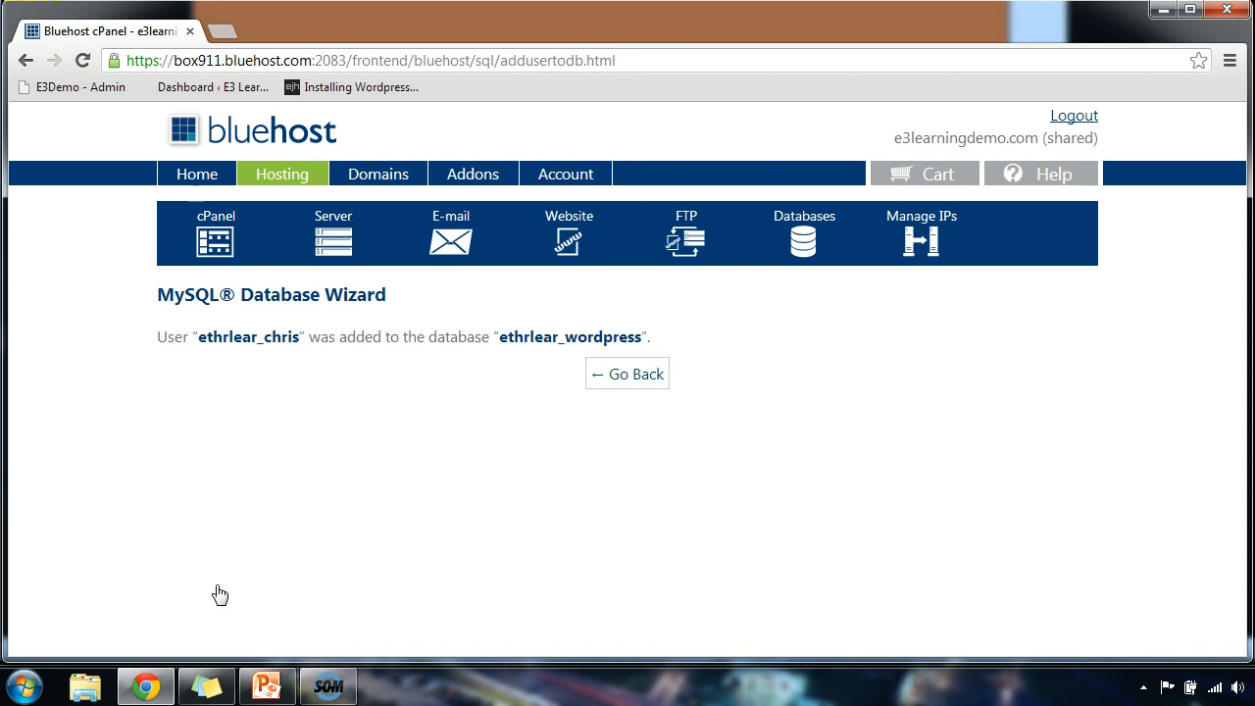
click(647, 377)
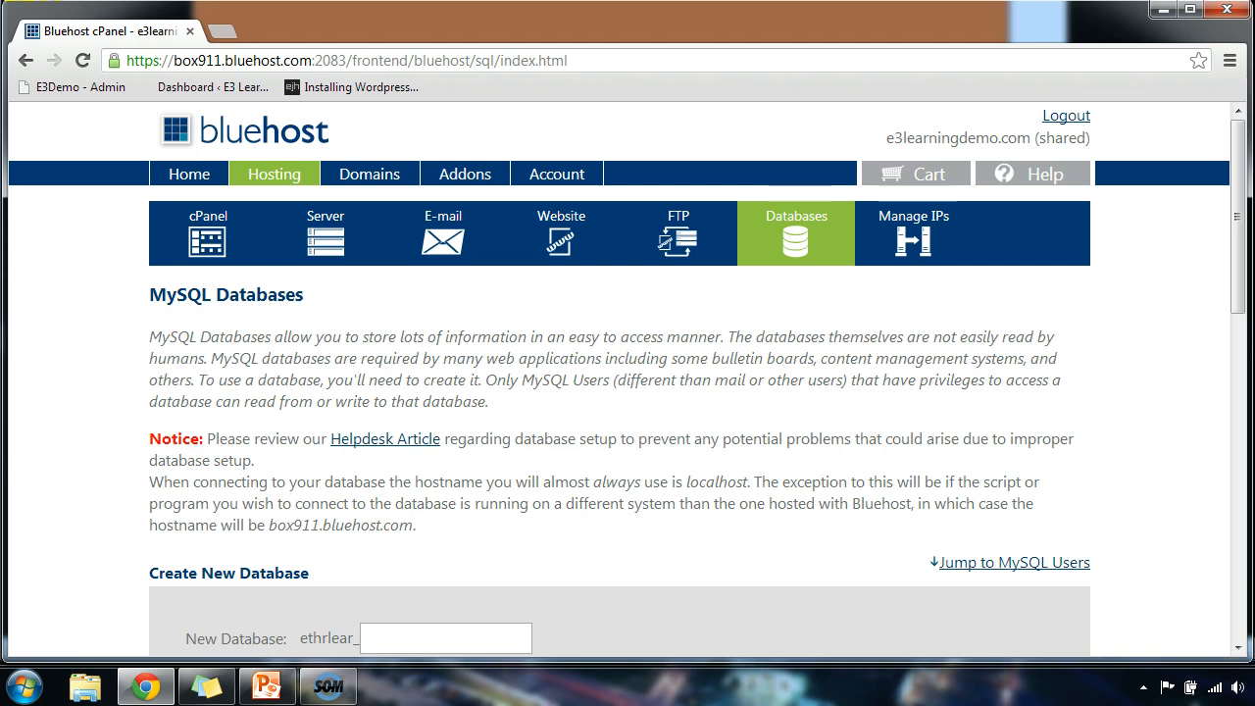
click(222, 31)
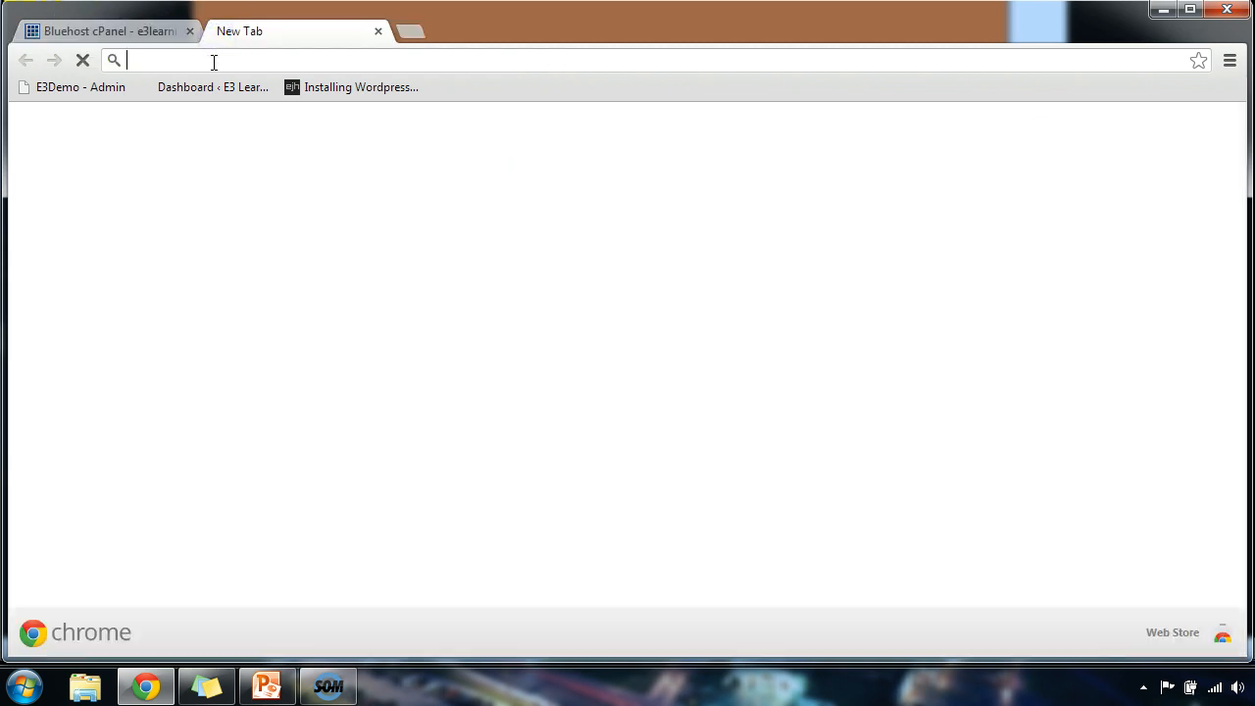
text(www.wordp)
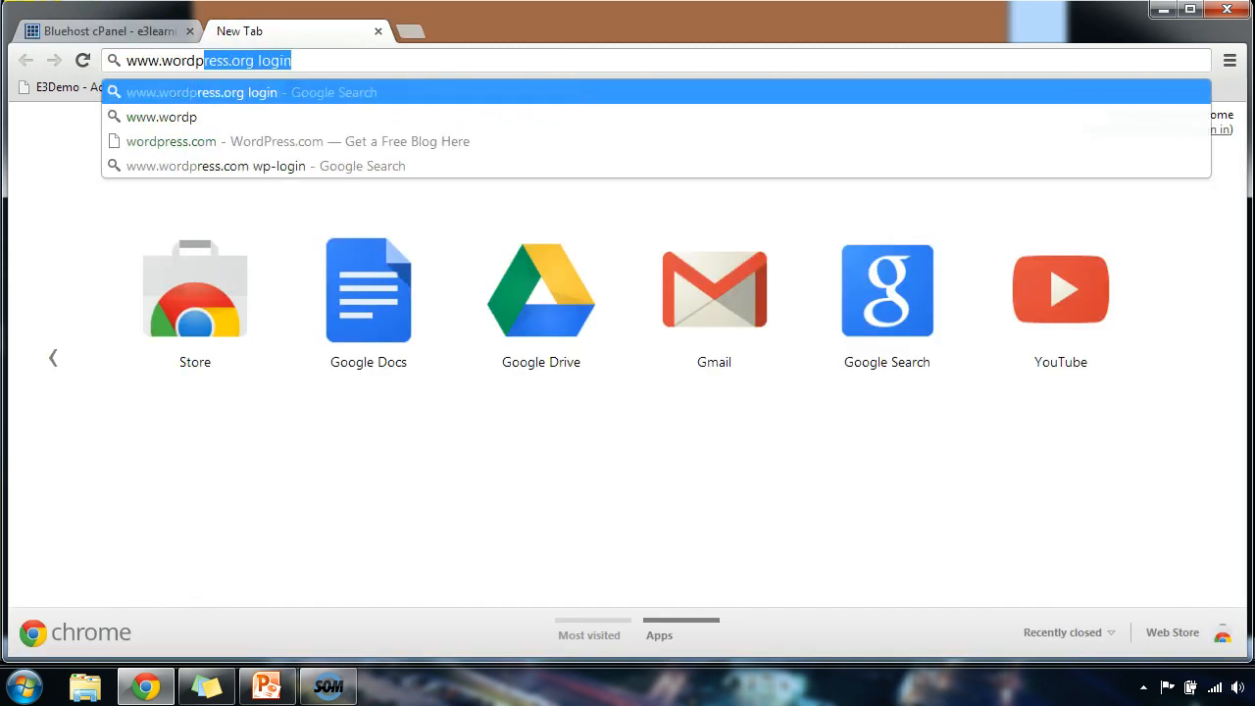
text(ress.org)
key(Return)
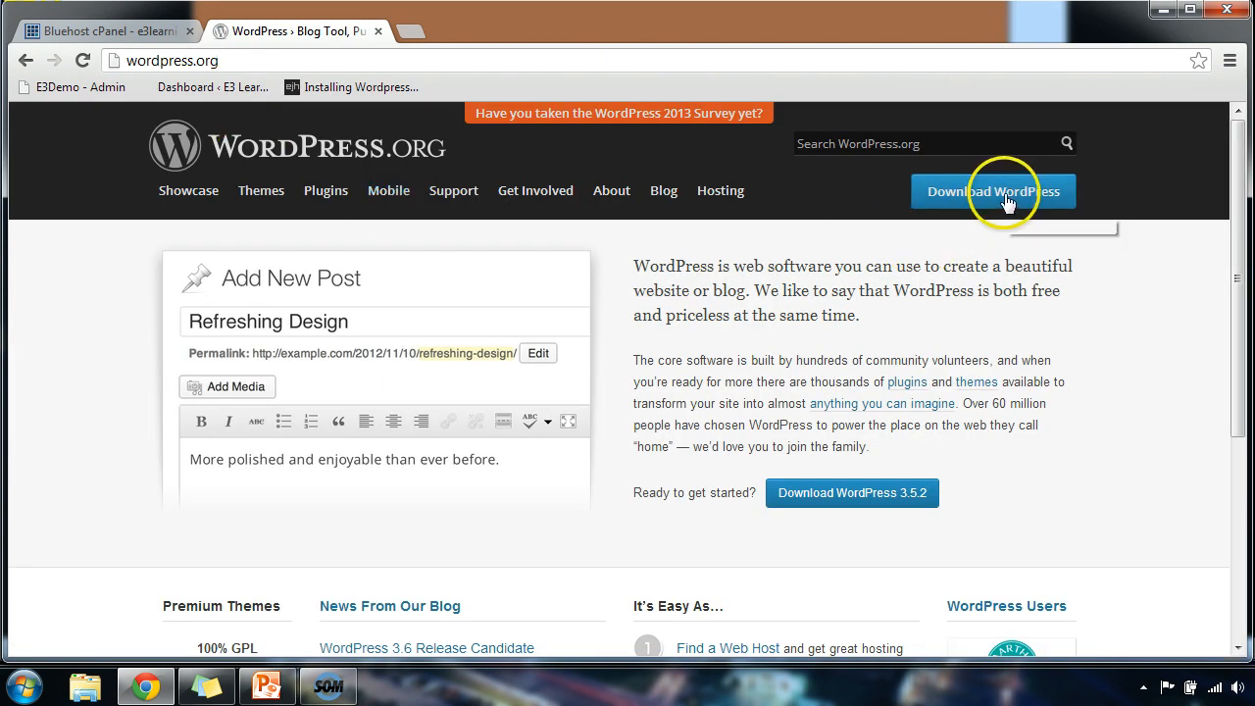
click(1007, 201)
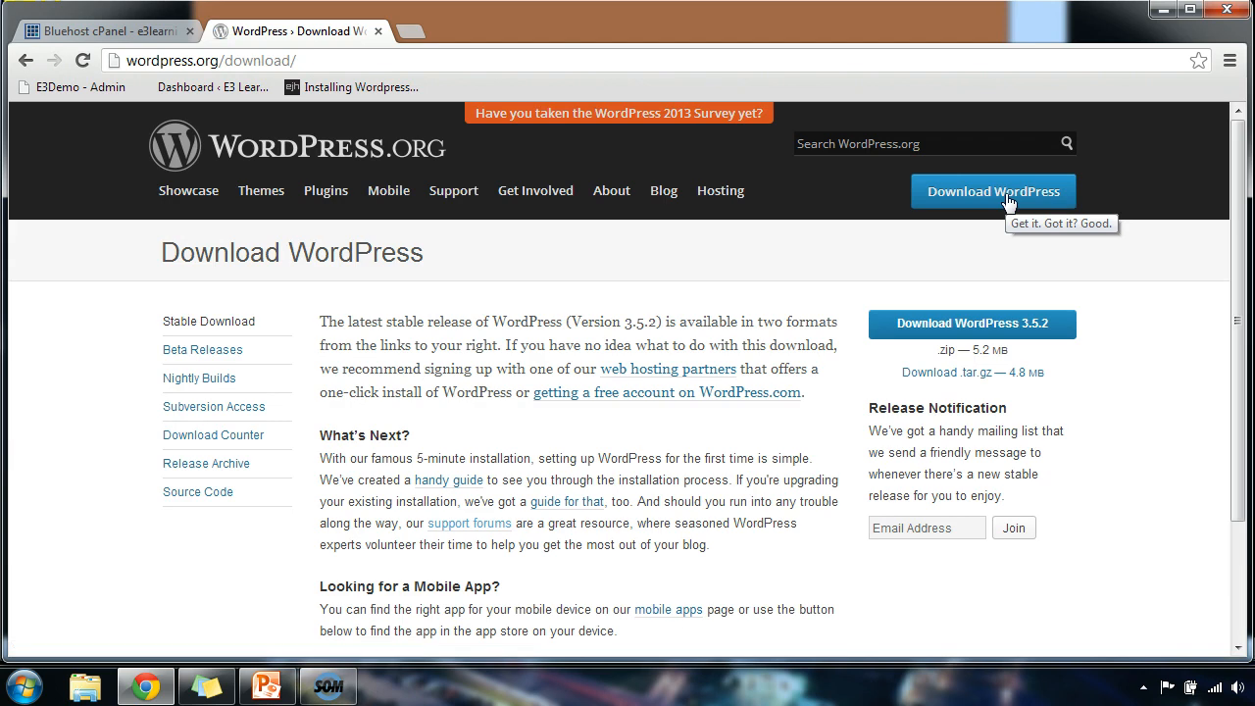
click(1029, 331)
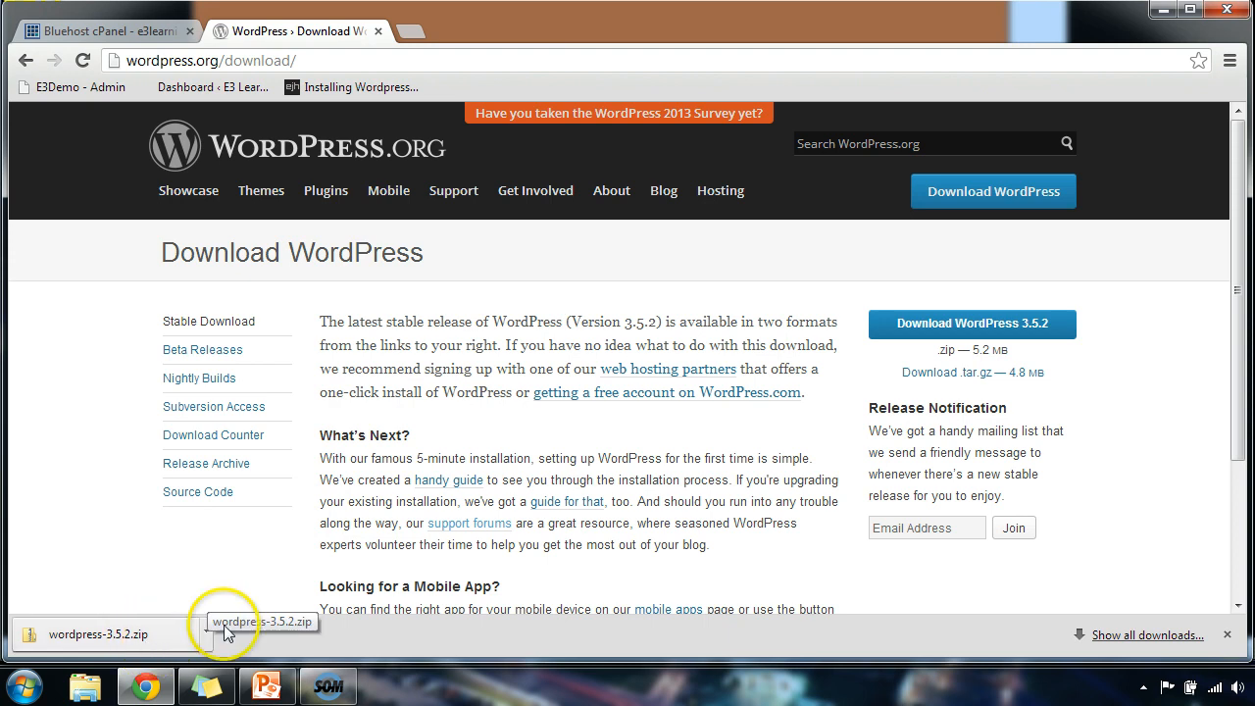
click(412, 33)
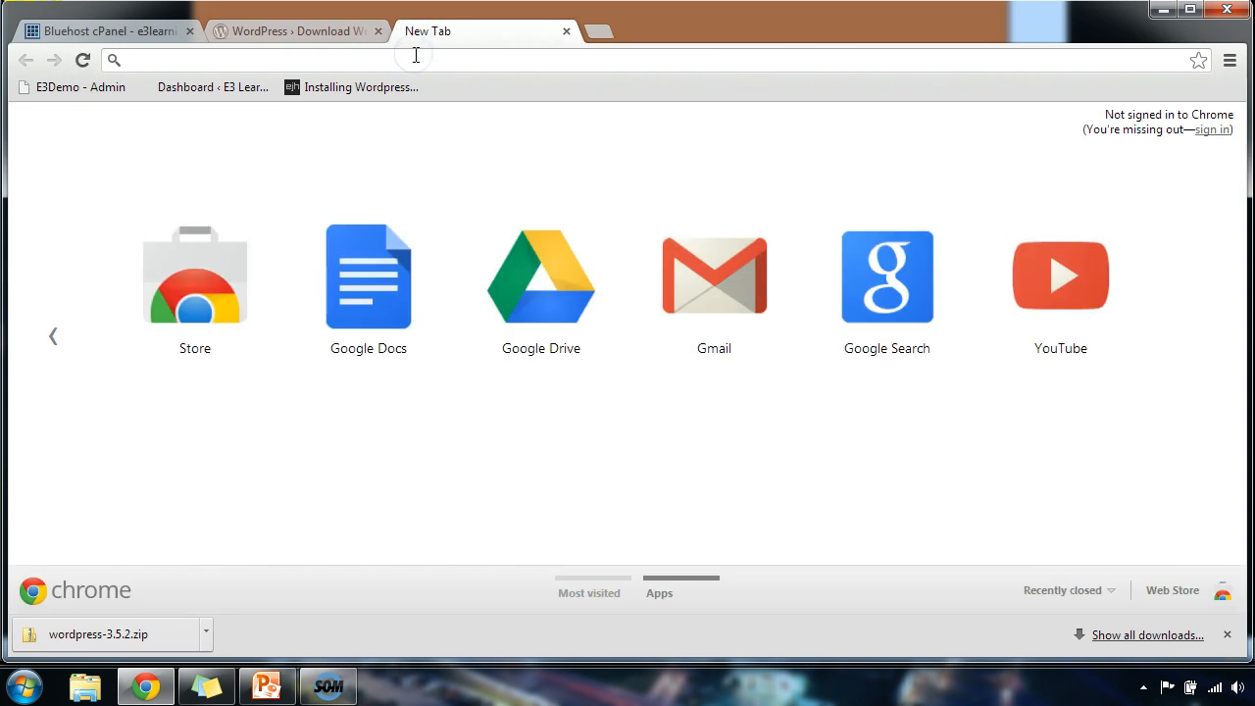
text(www.7-)
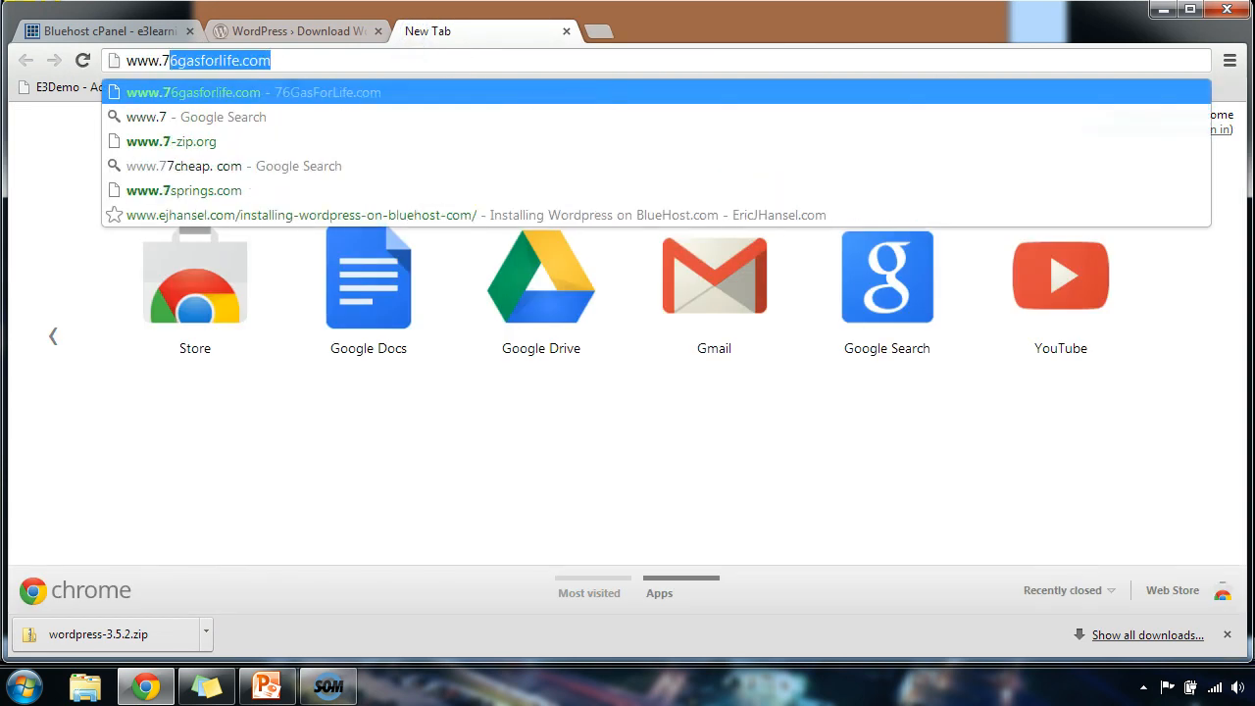
text(zip.o)
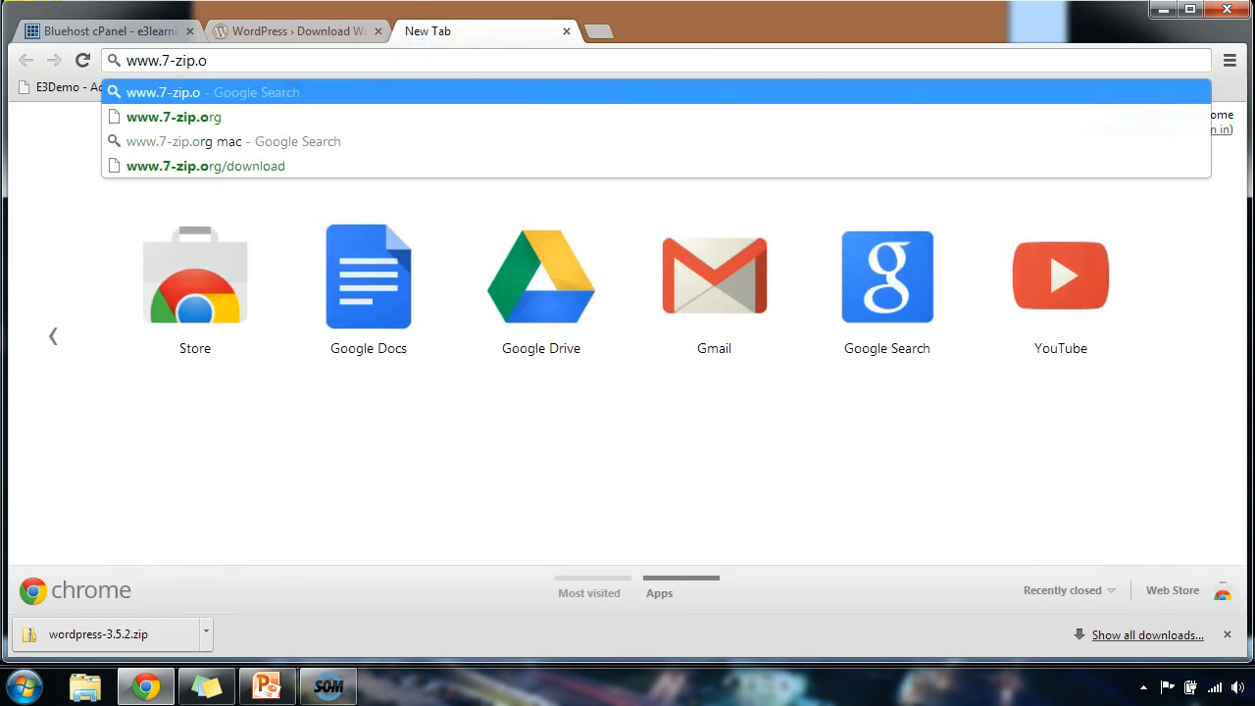
text(rg)
key(Return)
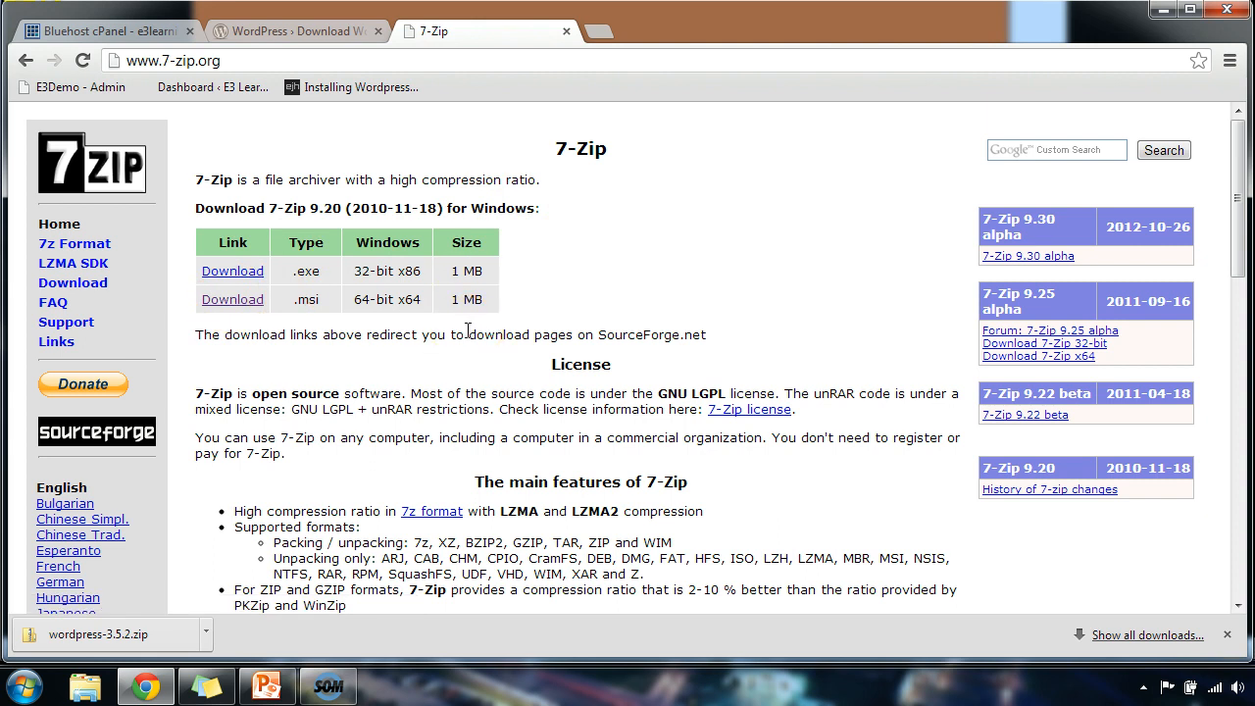
Open Computer's Properties to check the system type: Windows 7 Ultimate, 64-bit.
click(29, 692)
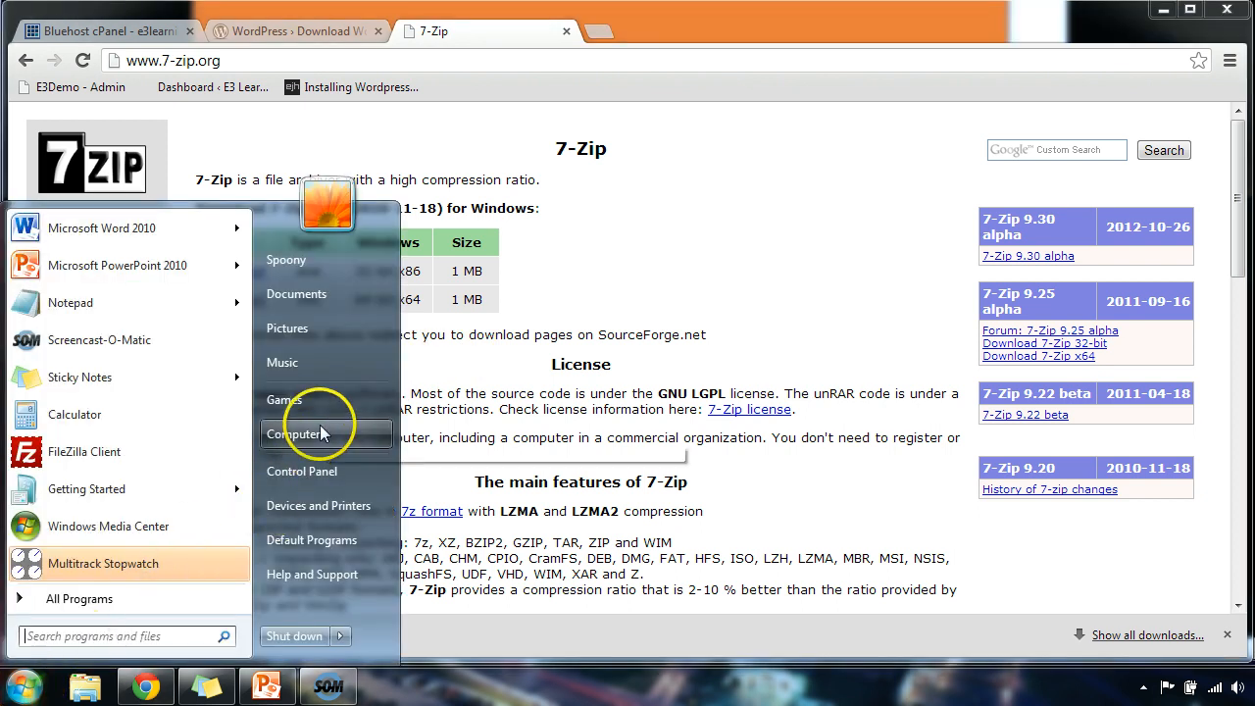
right_click(320, 433)
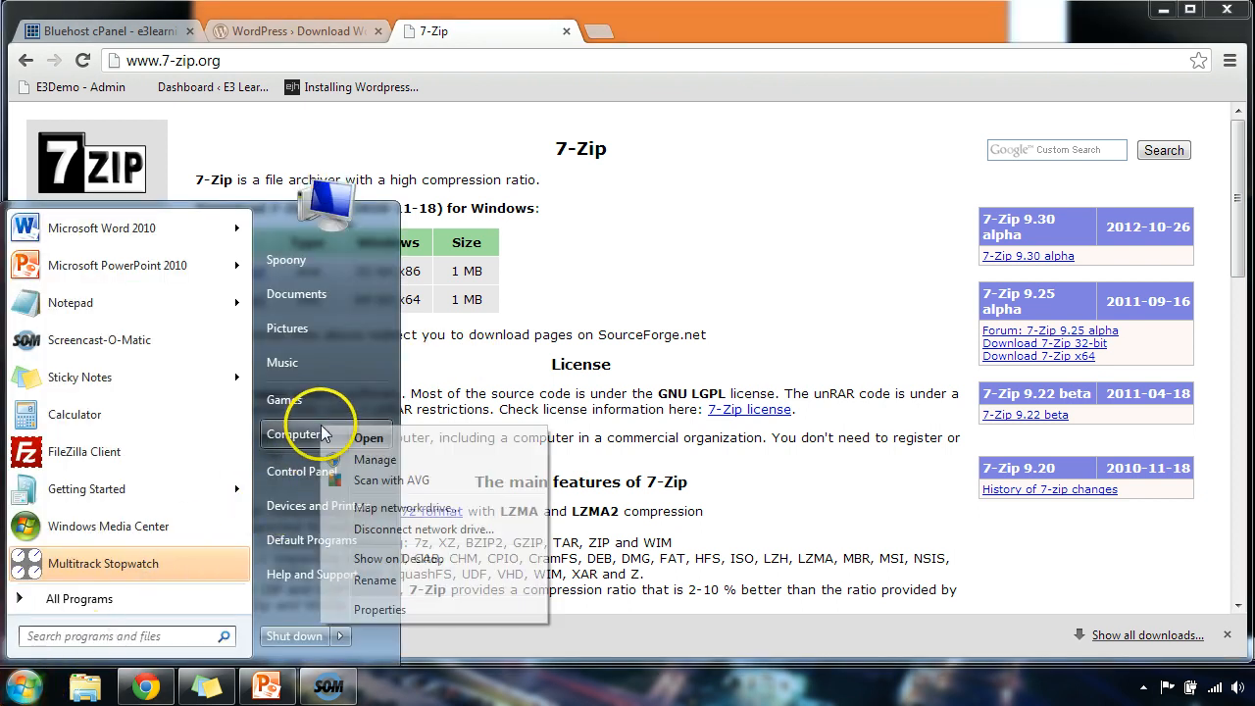
click(383, 609)
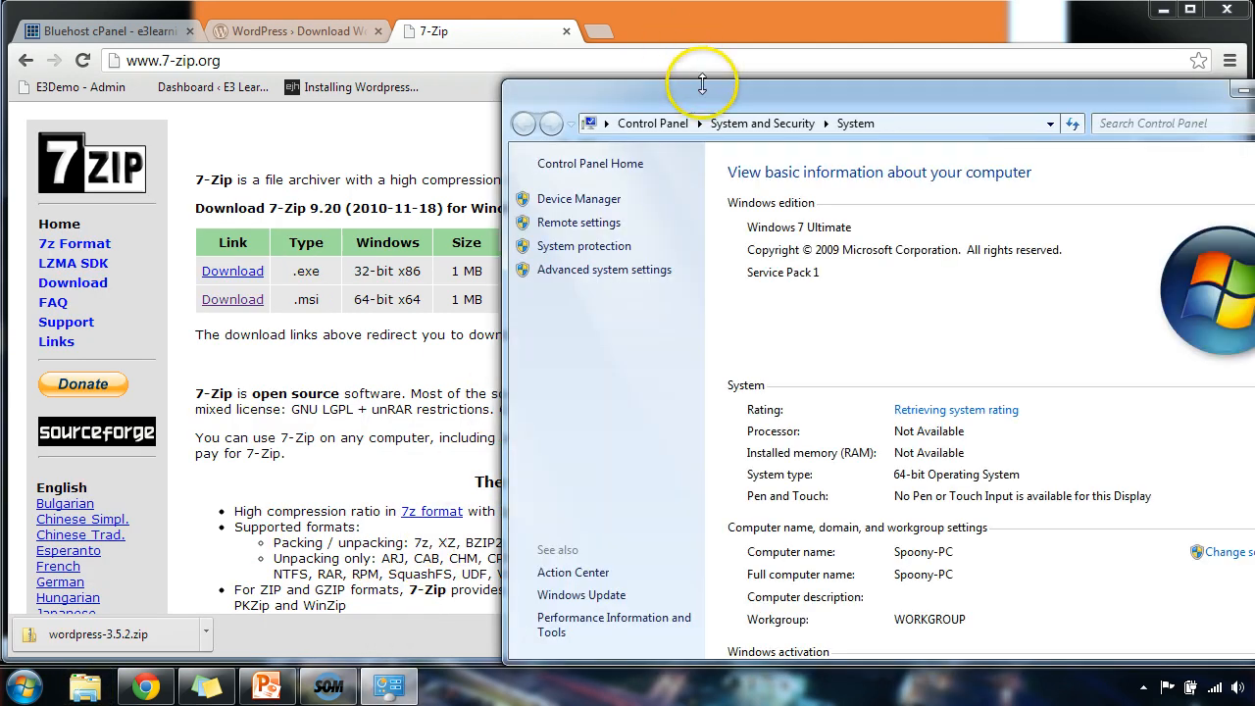
drag(701, 85, 519, 56)
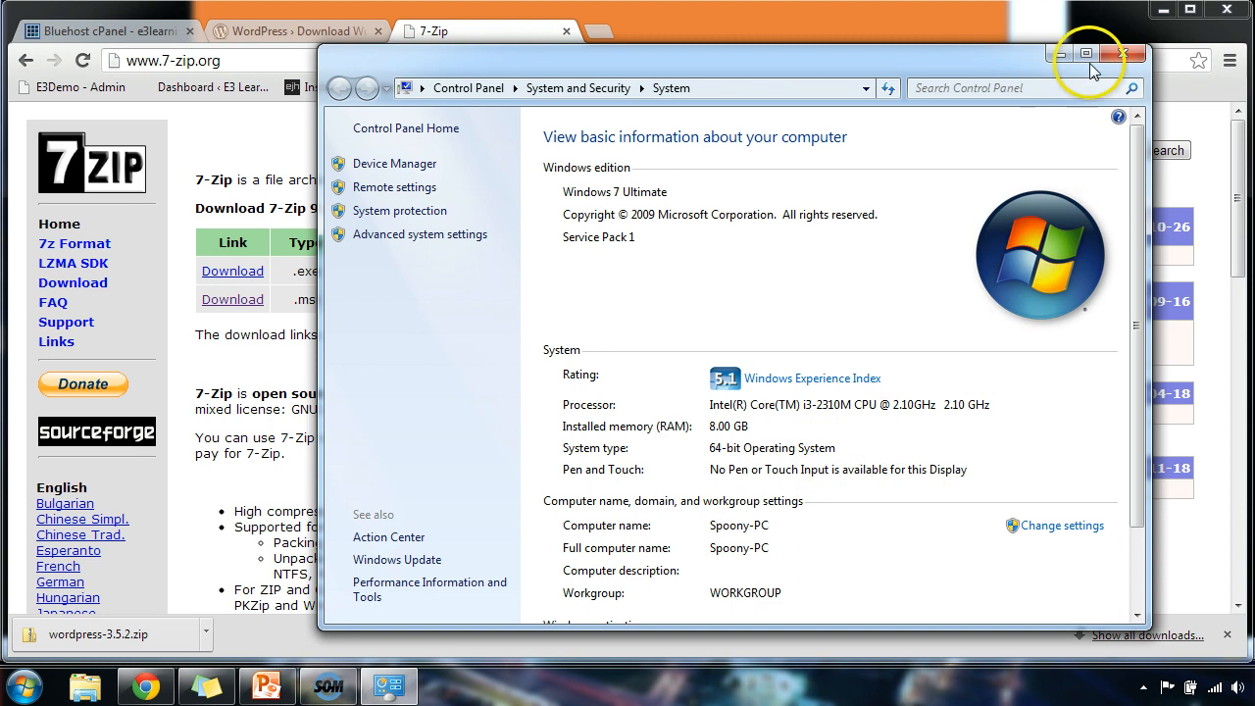
Close System, download the 64-bit 7z920-x64.msi installer, and close the 7-Zip tab.
click(1122, 56)
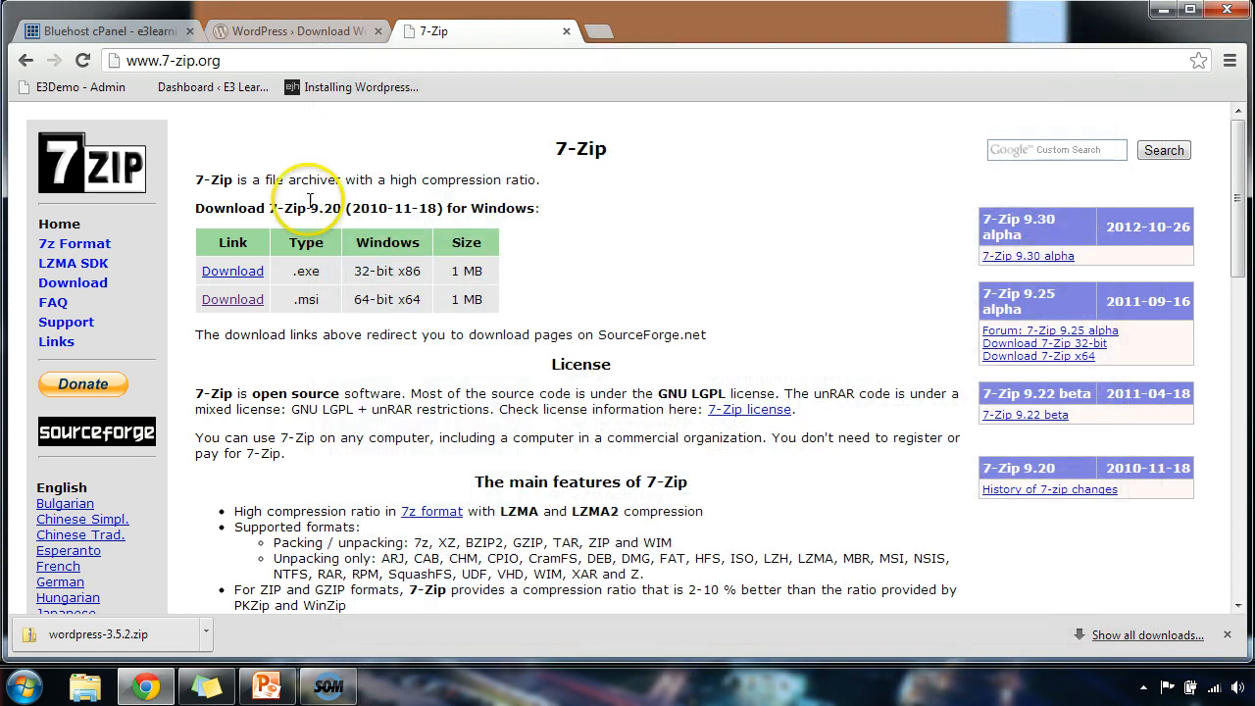
click(250, 302)
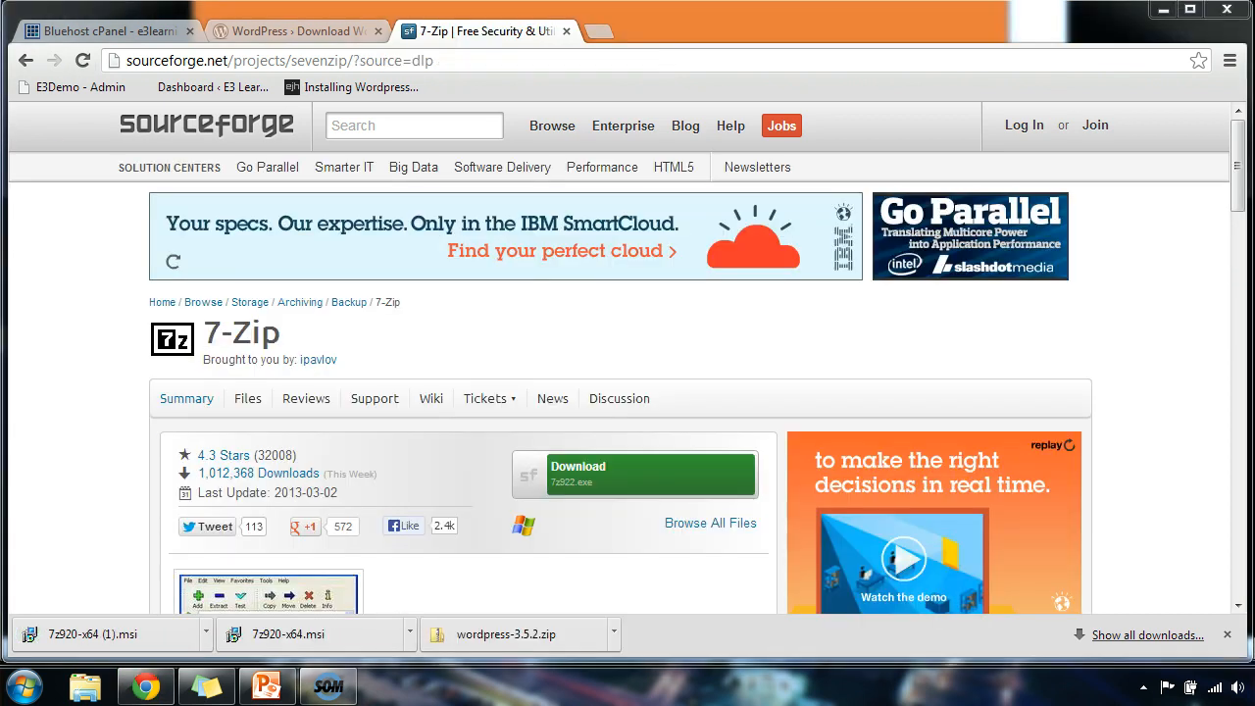
click(566, 32)
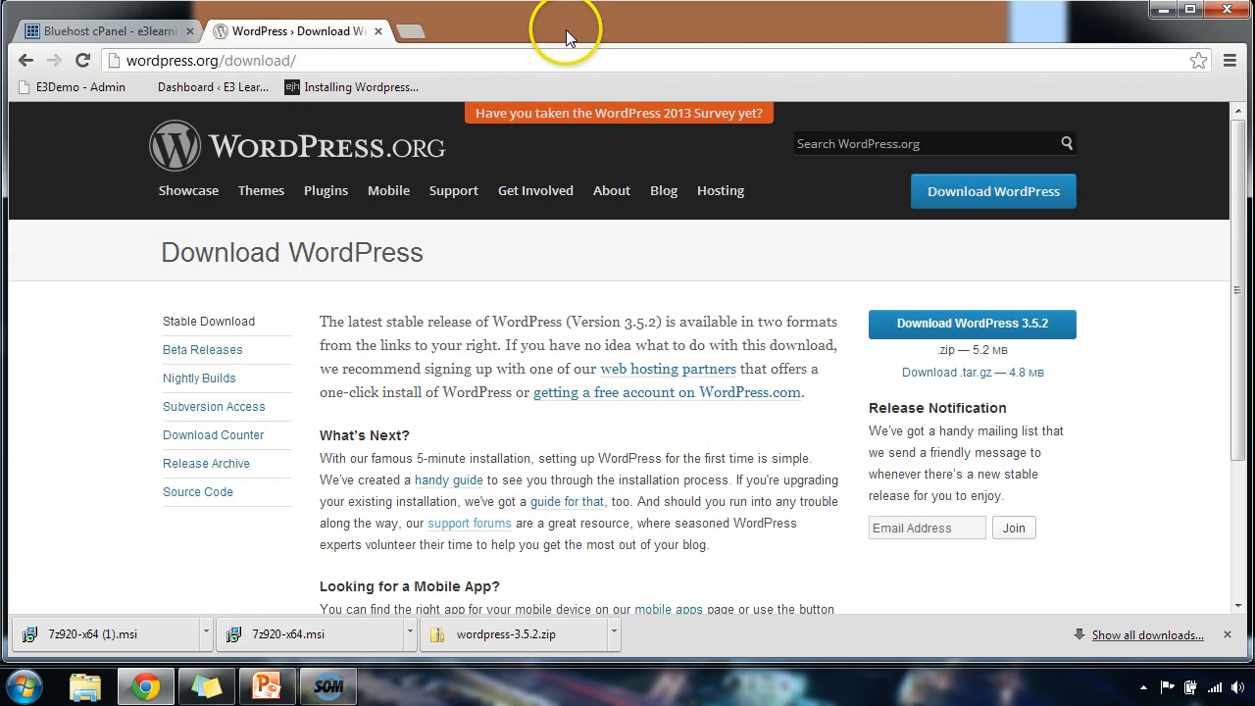
Launch 7-Zip File Manager from the Start menu's 7-Zip program folder.
click(26, 684)
click(60, 598)
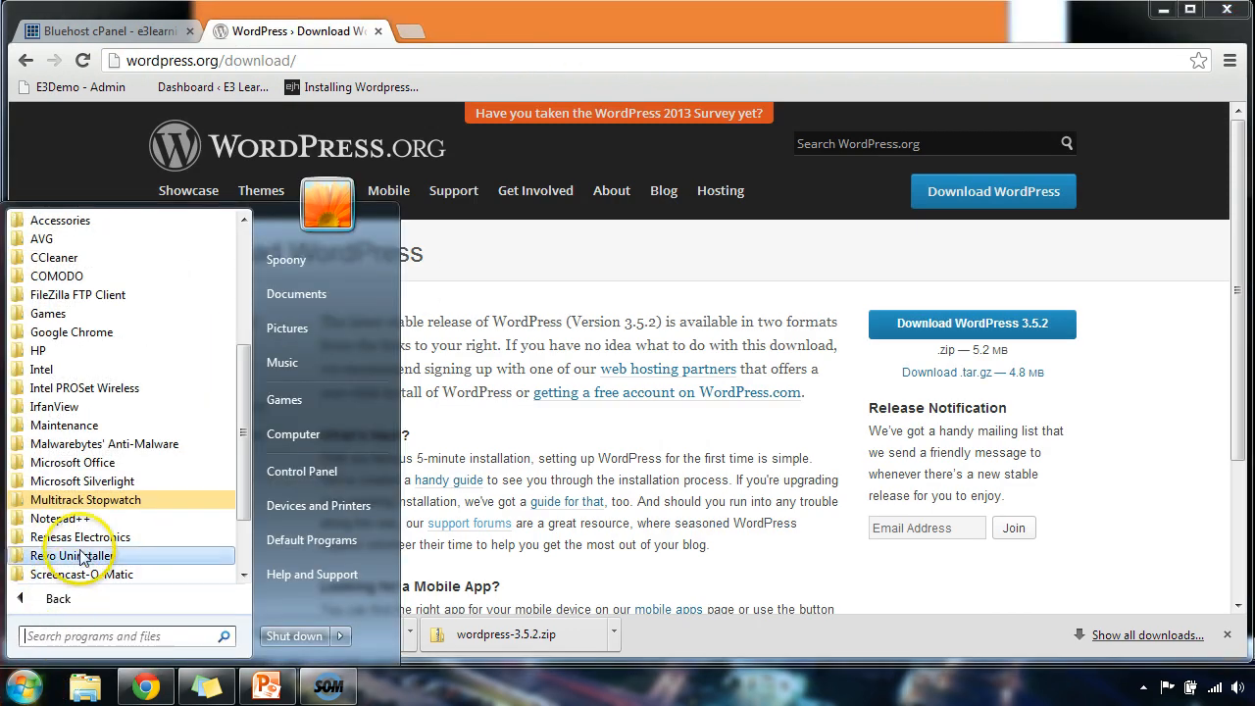
scroll(92, 373, up, 1)
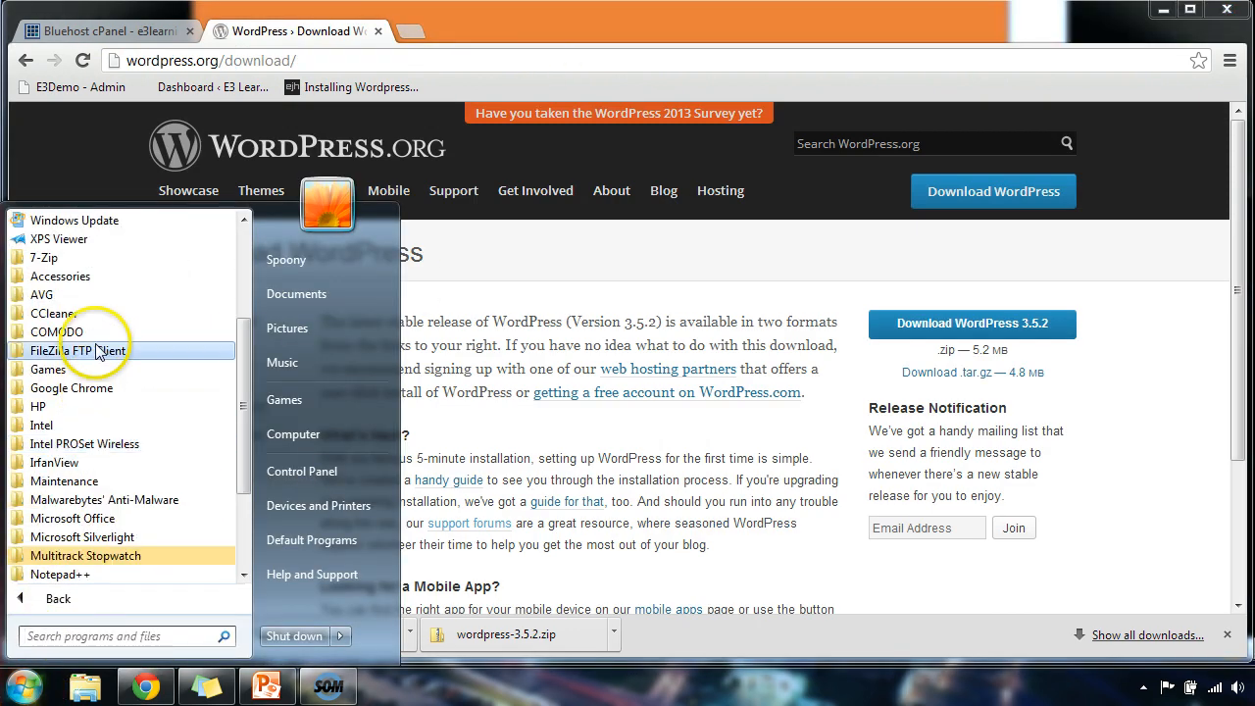
click(84, 262)
click(84, 279)
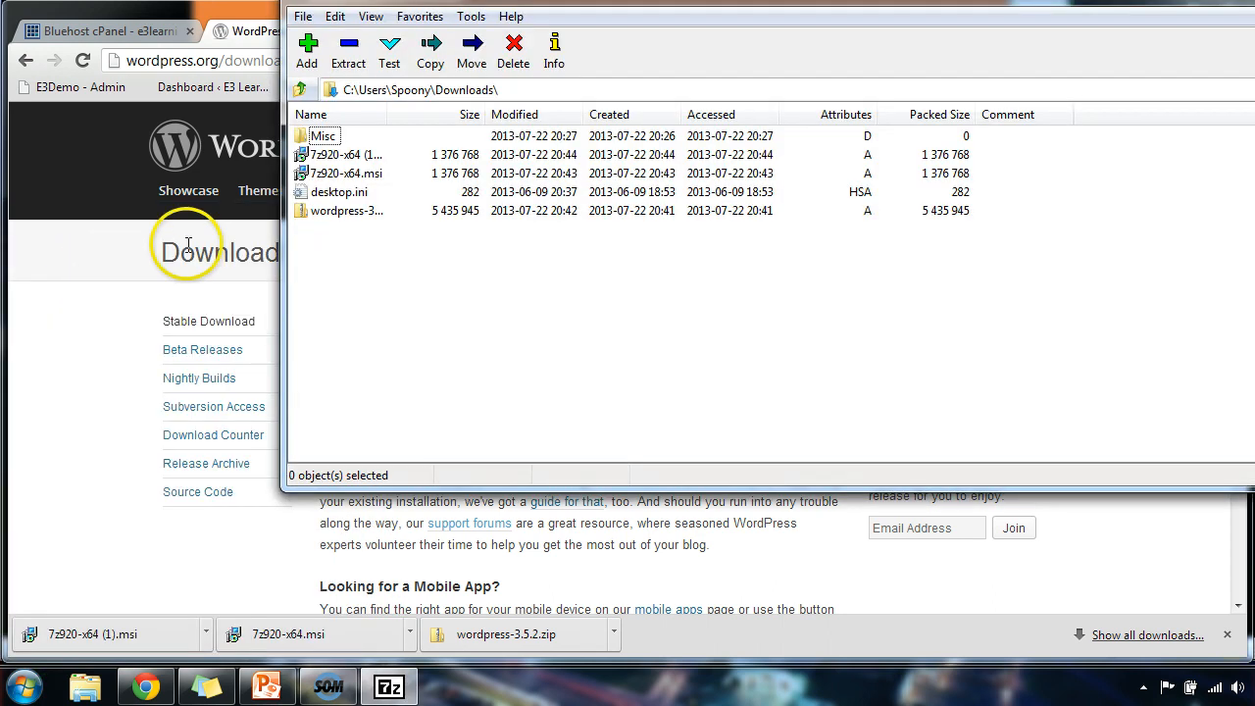
Extract wordpress-3.5.2.zip into a wordpress-3.5.2 folder in Downloads, then close 7-Zip.
click(353, 214)
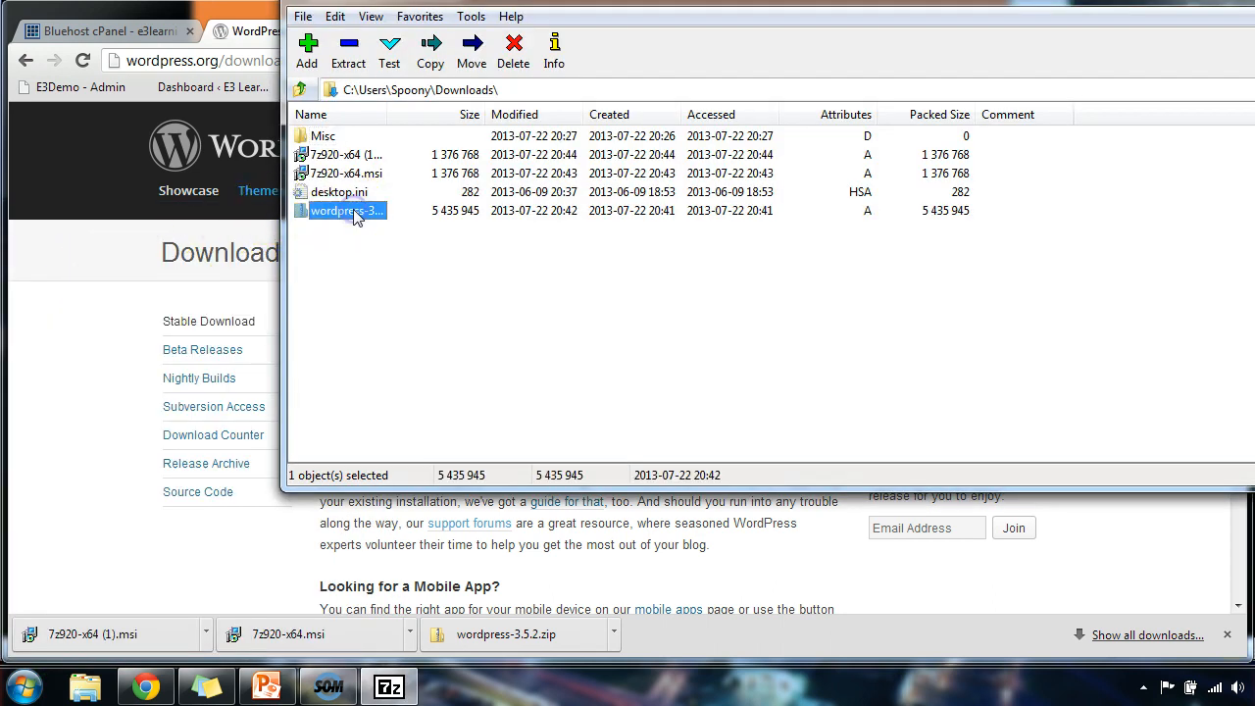
click(350, 59)
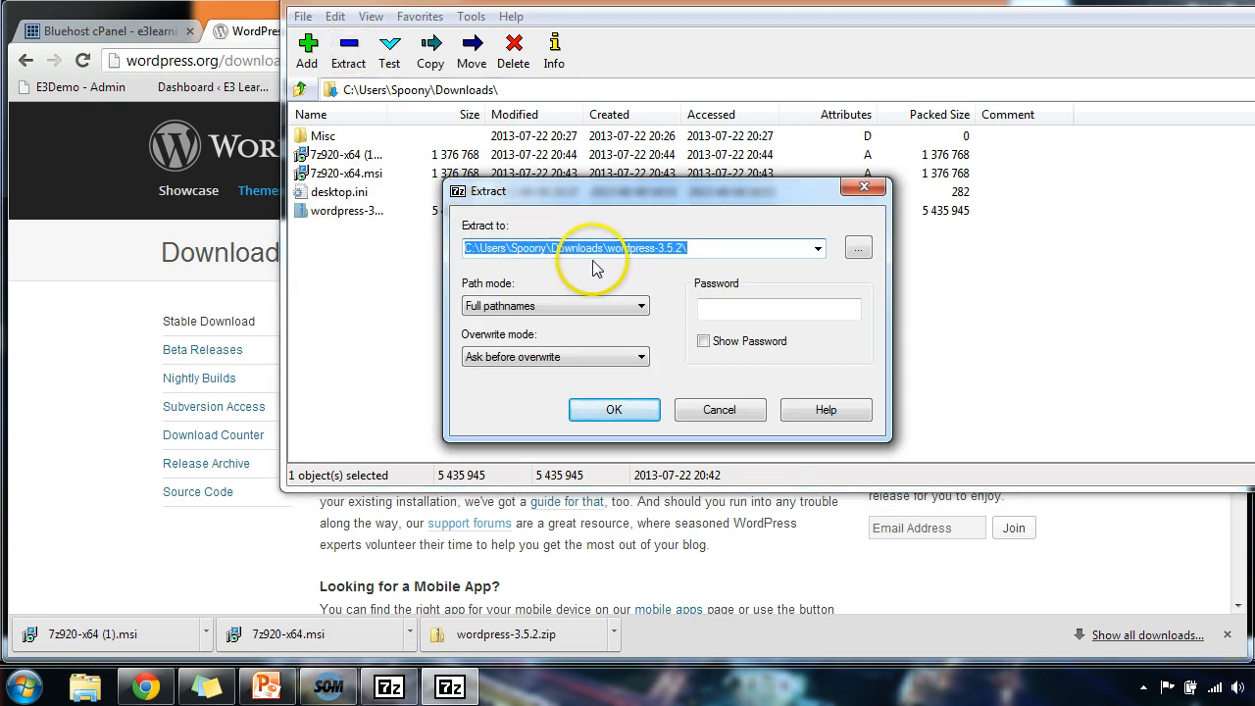
click(613, 410)
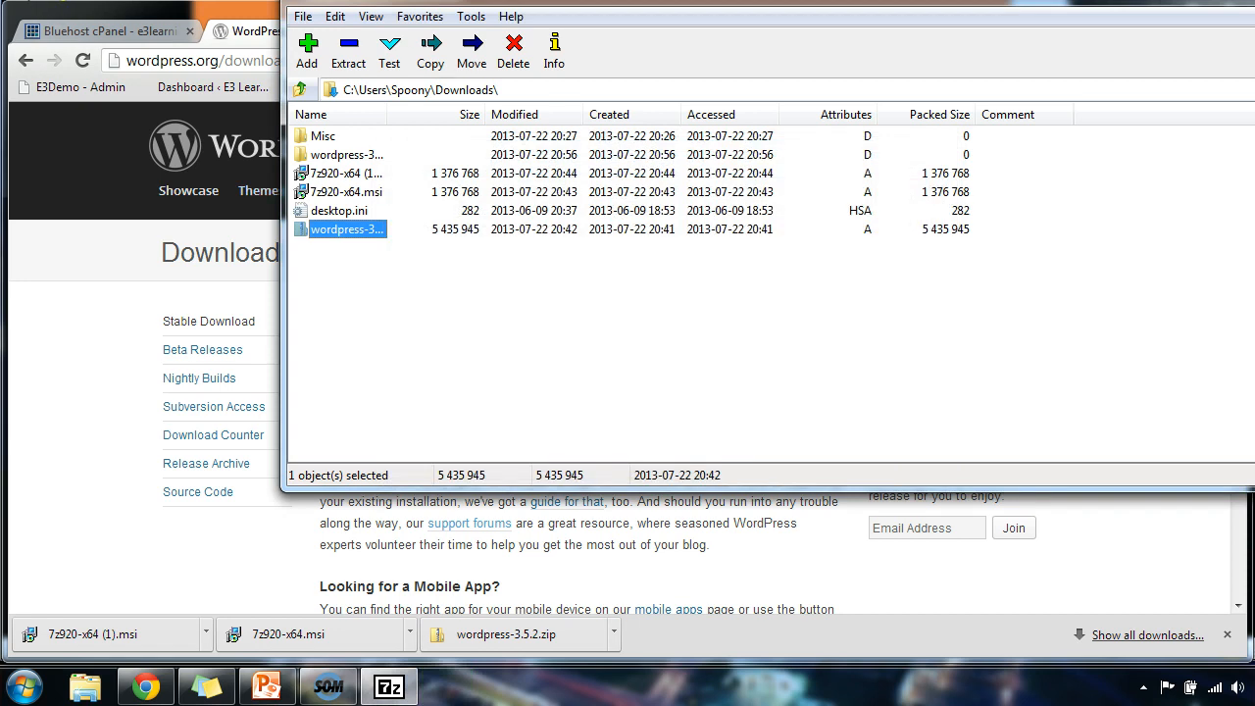
key(alt+F4)
click(24, 686)
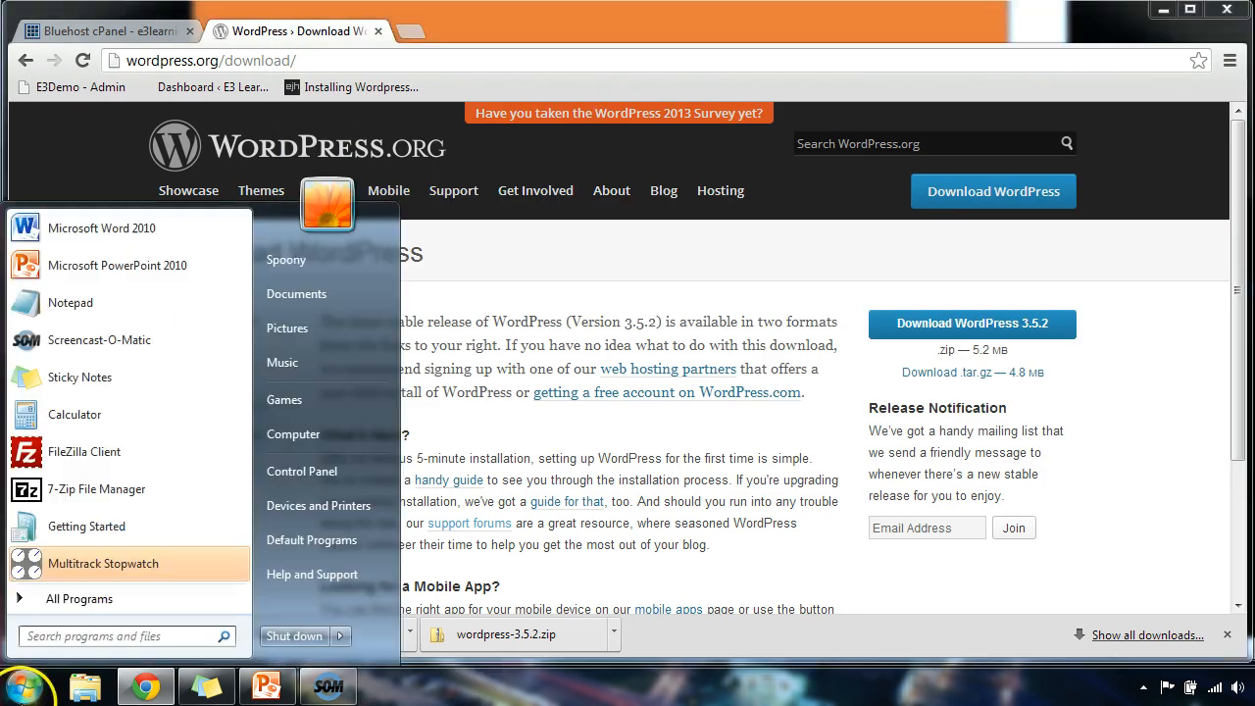
Open the Downloads\wordpress-3.5.2\wordpress folder in Windows Explorer.
click(282, 434)
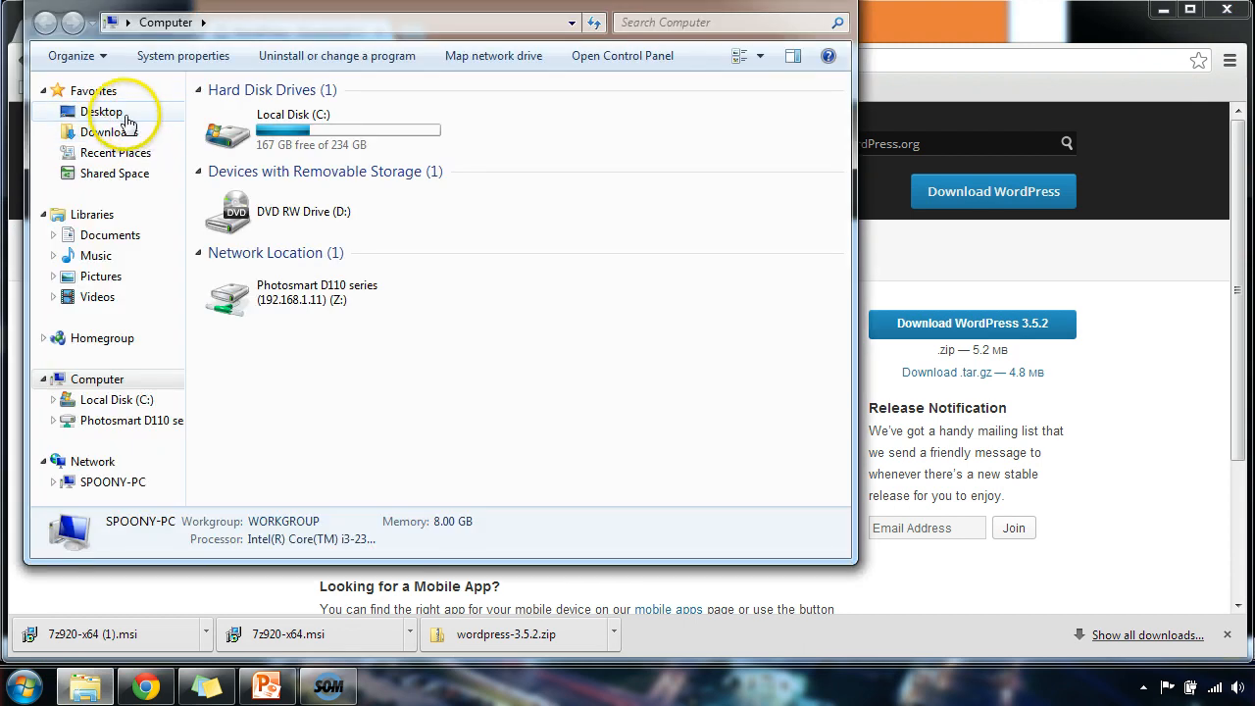
click(125, 138)
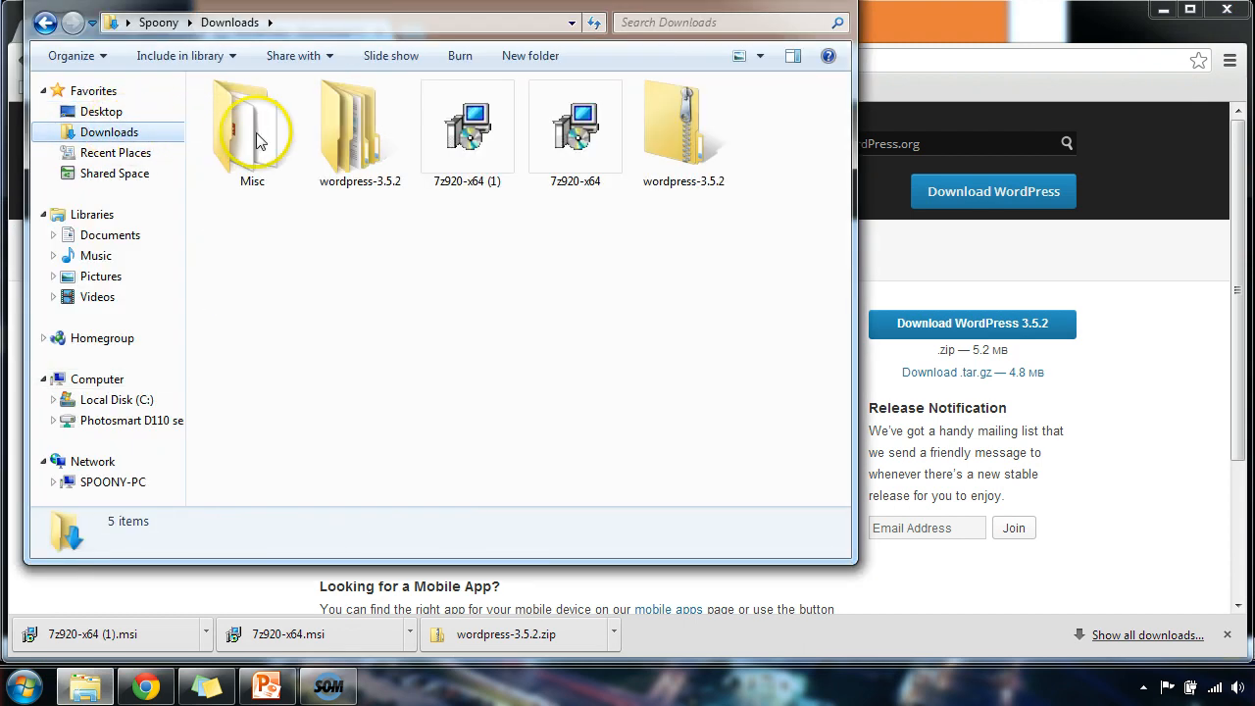
double_click(355, 143)
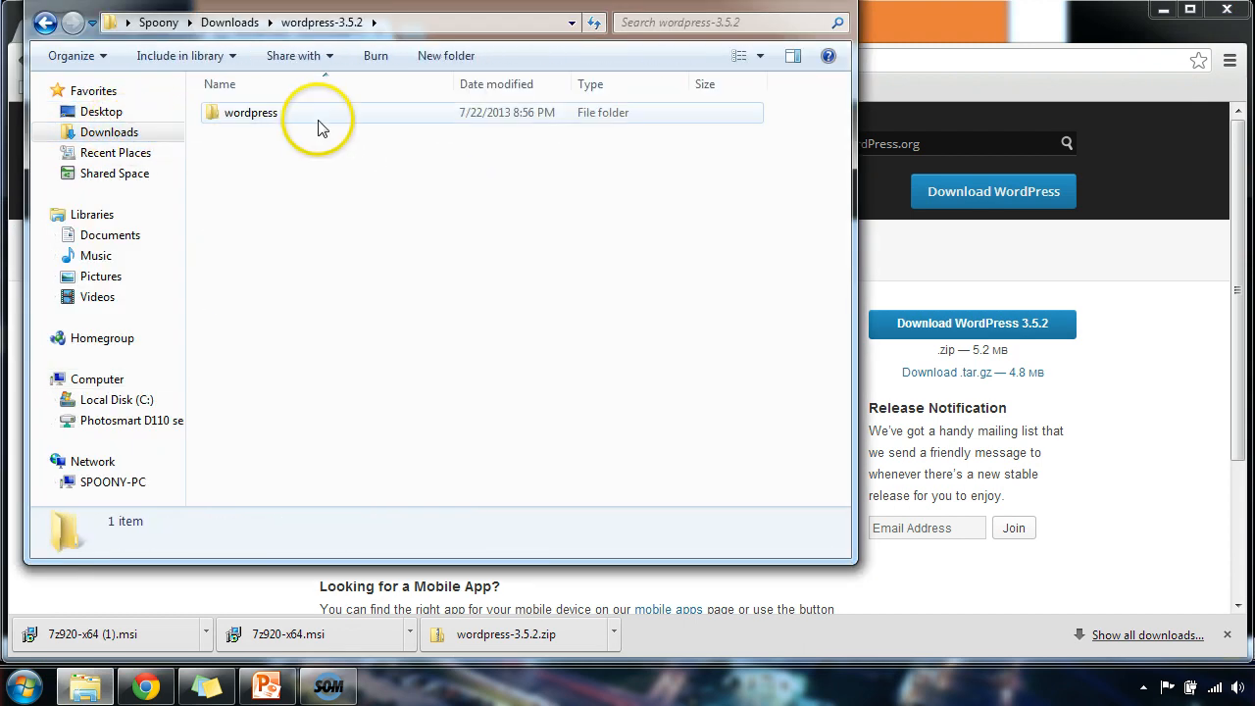
double_click(269, 118)
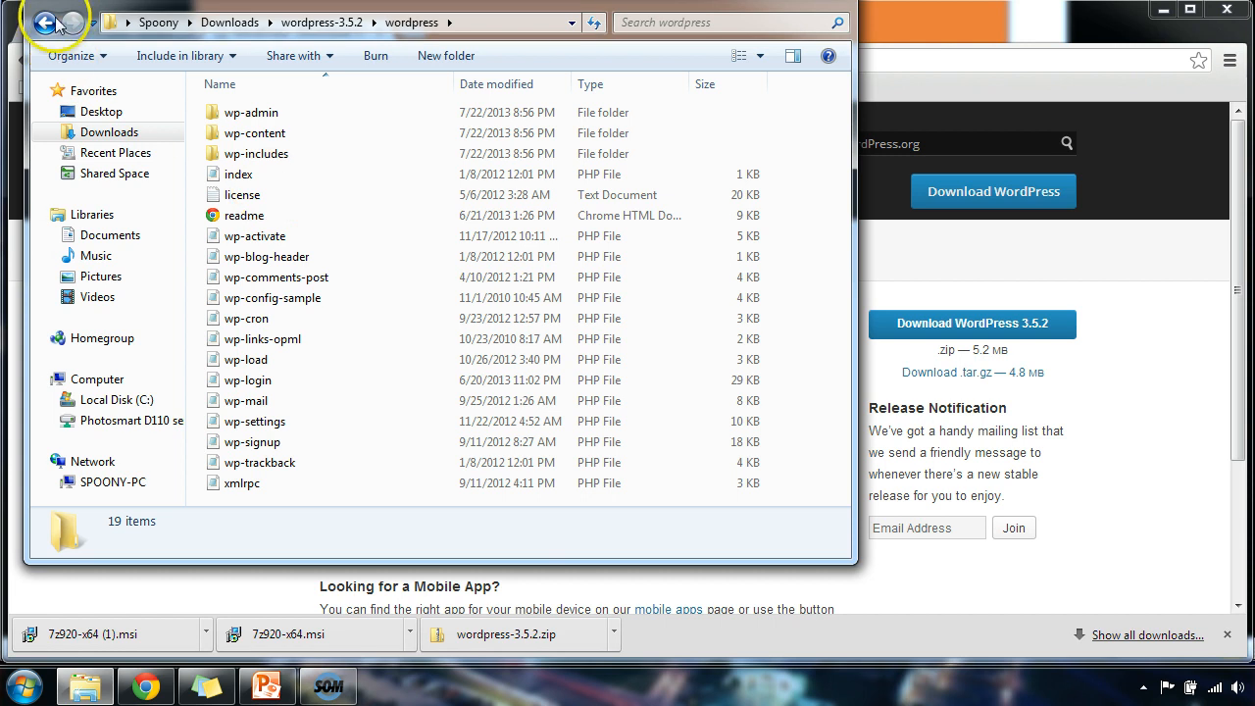
Rename wp-config-sample to wp-config.
right_click(324, 301)
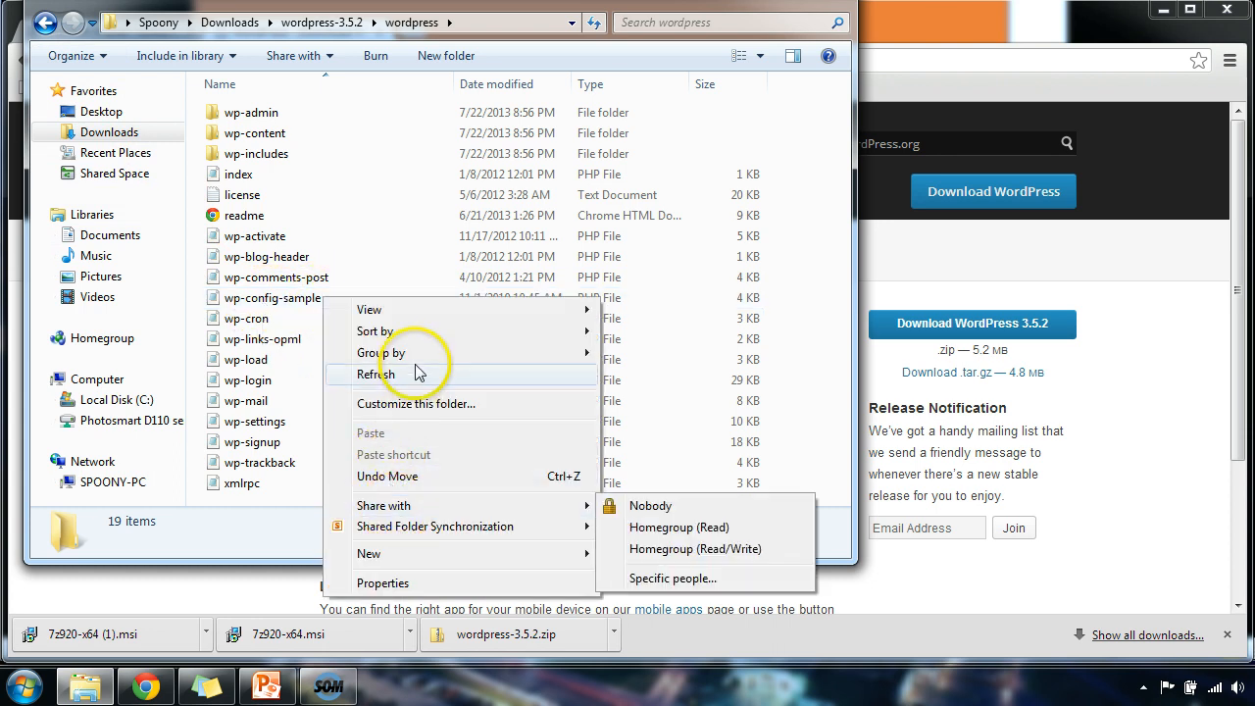
click(301, 310)
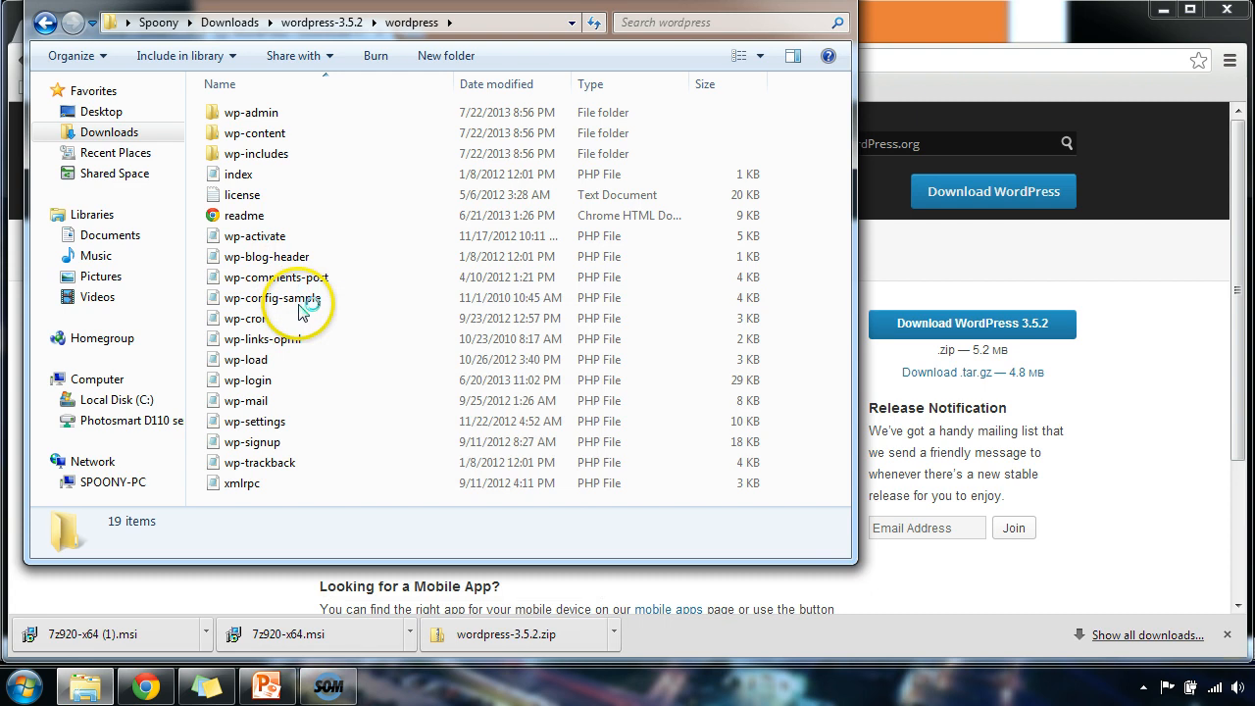
right_click(300, 310)
click(391, 623)
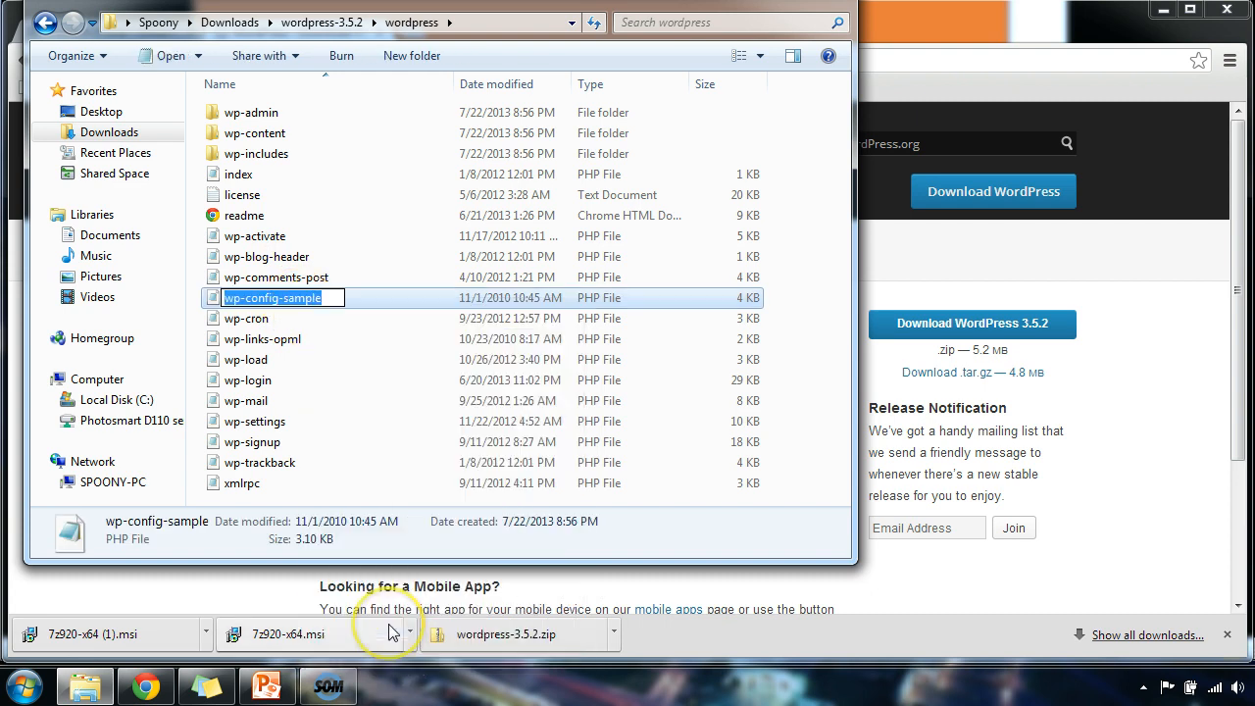
key(End)
key(BackSpace)
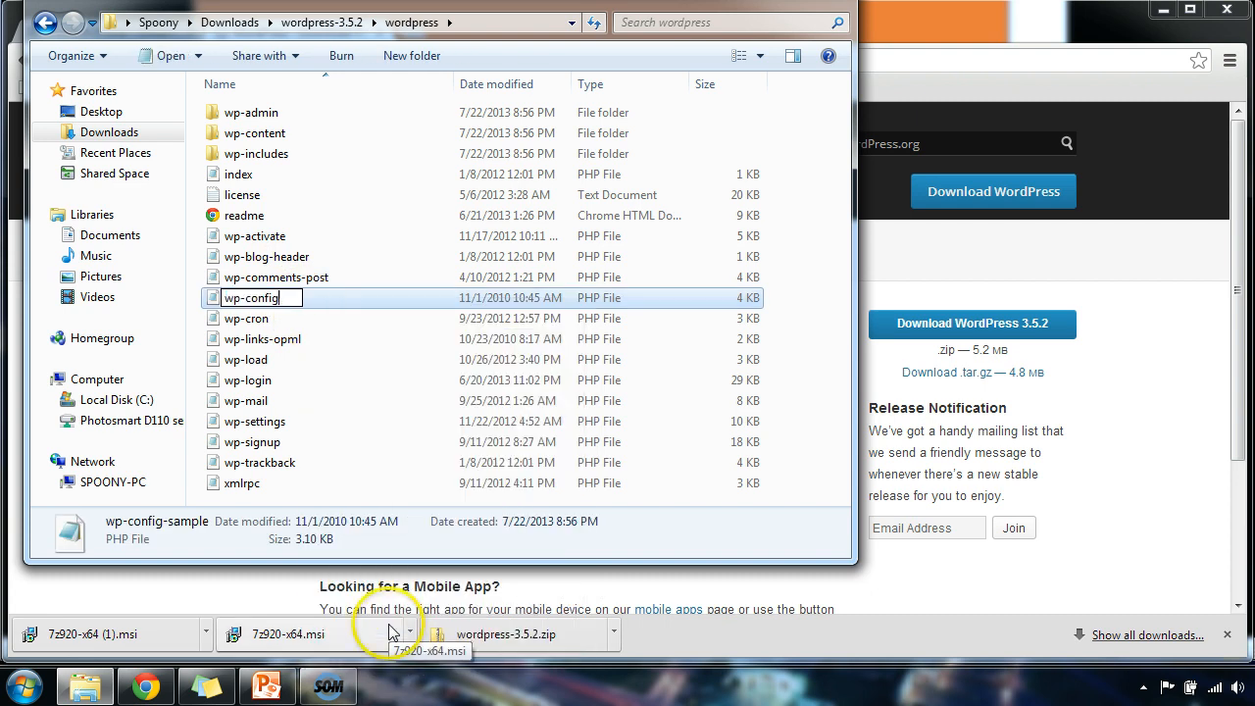
key(Return)
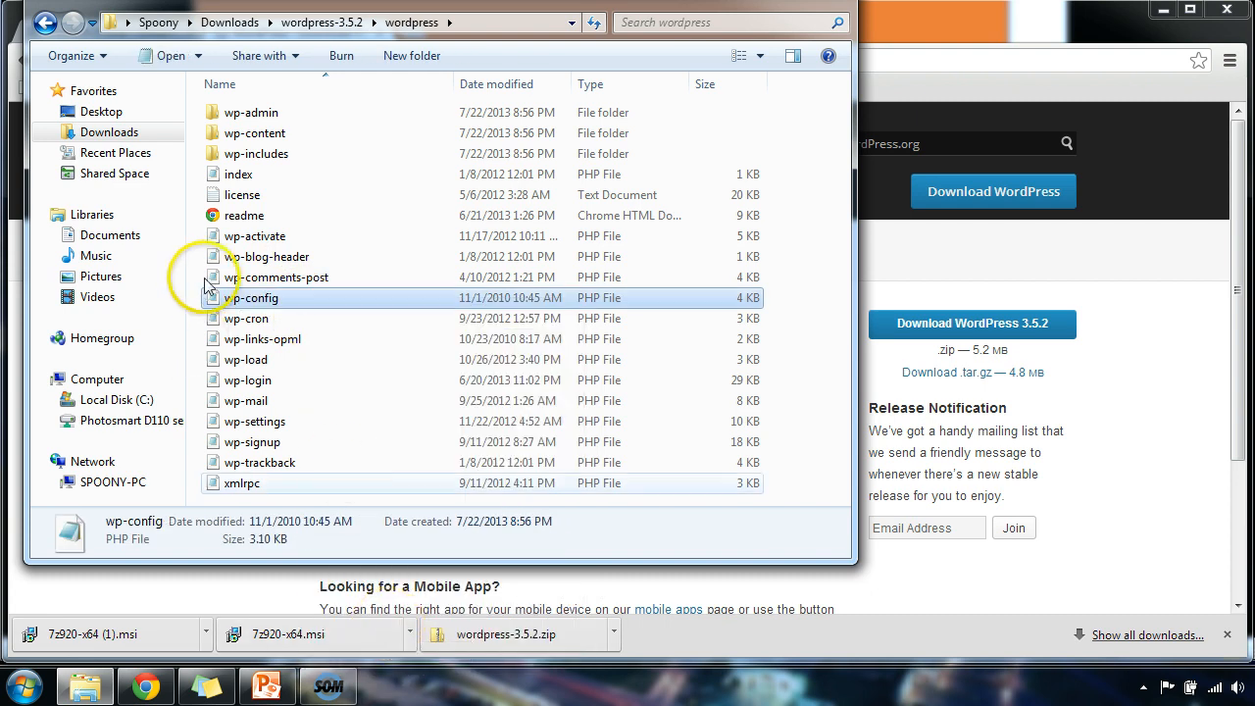
Open wp-config in Notepad and move the Notepad window to the right.
right_click(238, 300)
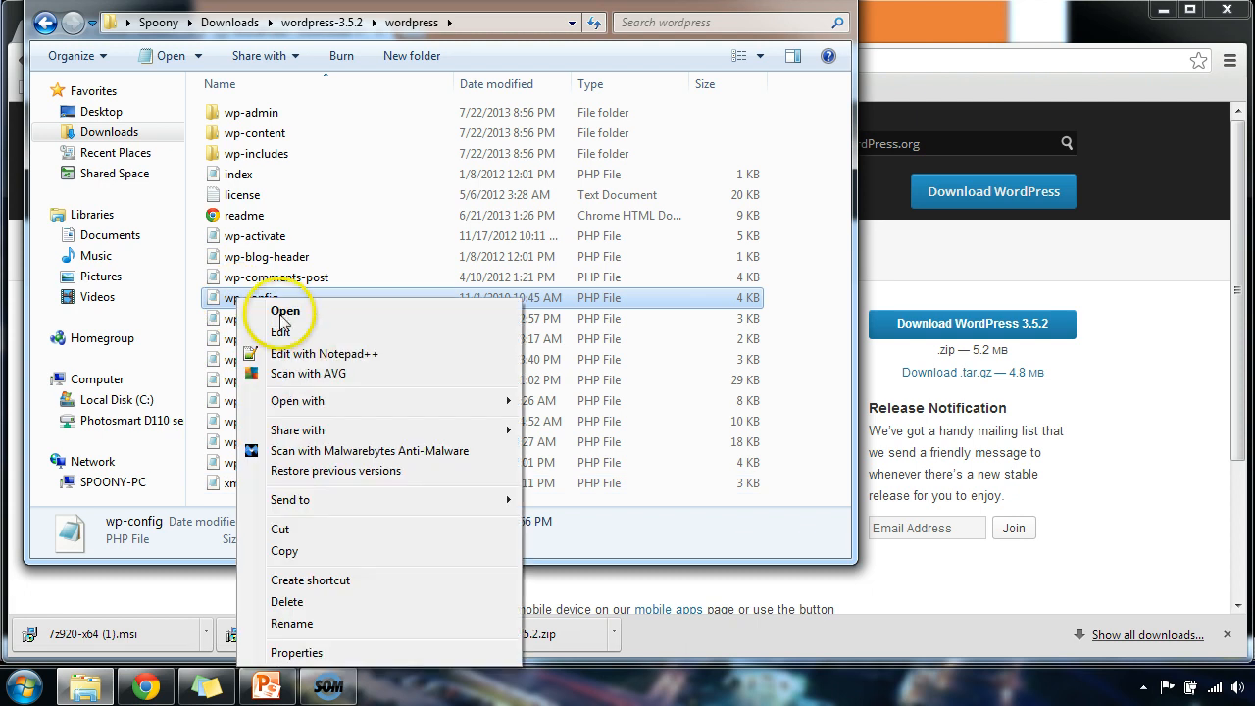
mouse_move(326, 410)
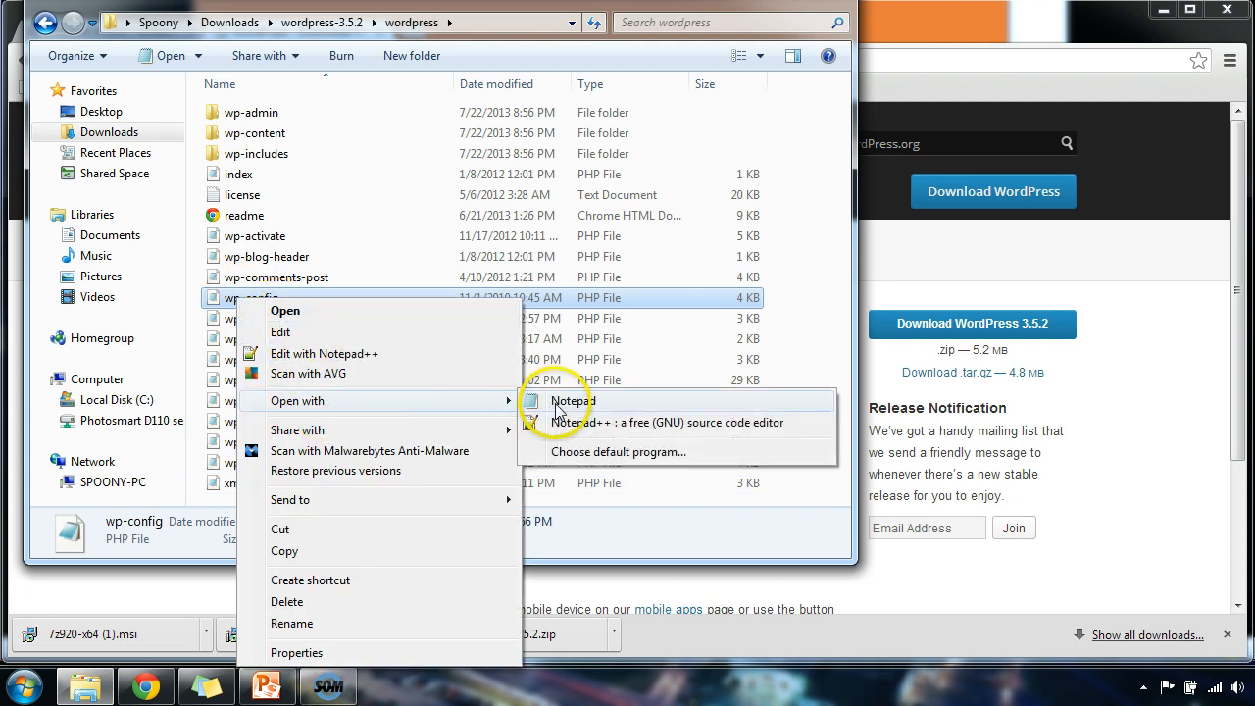
click(561, 400)
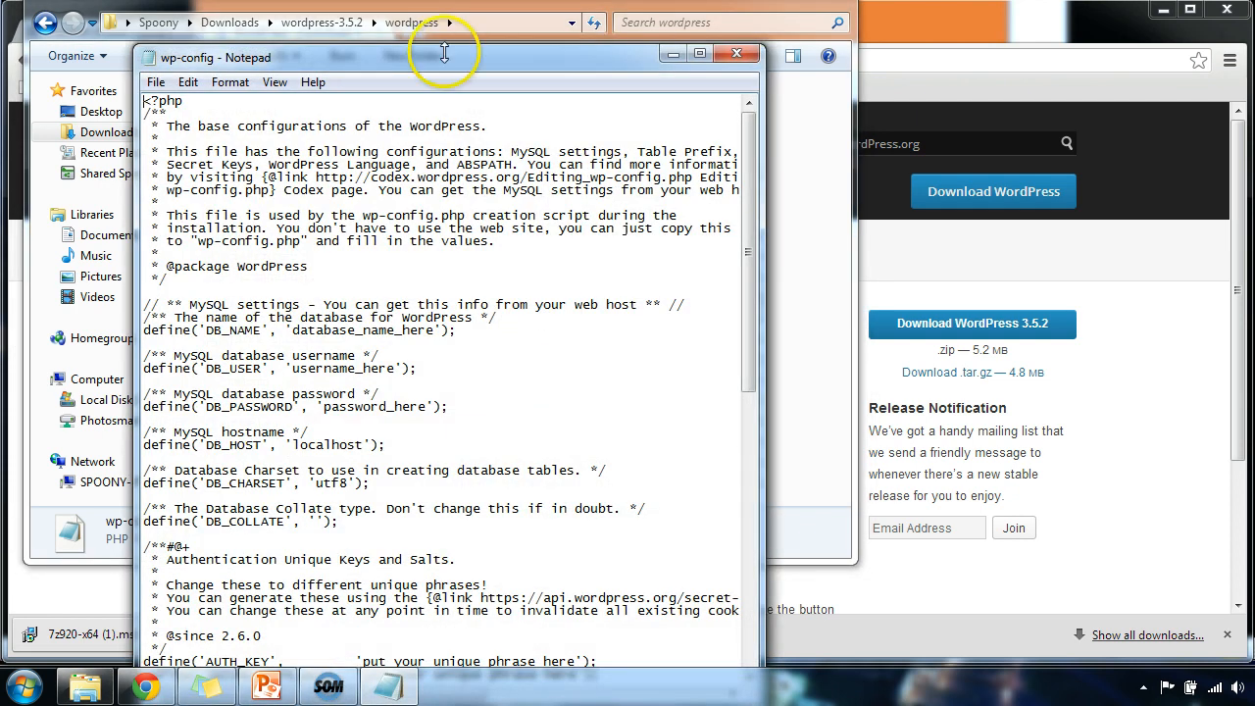
drag(481, 57, 812, 27)
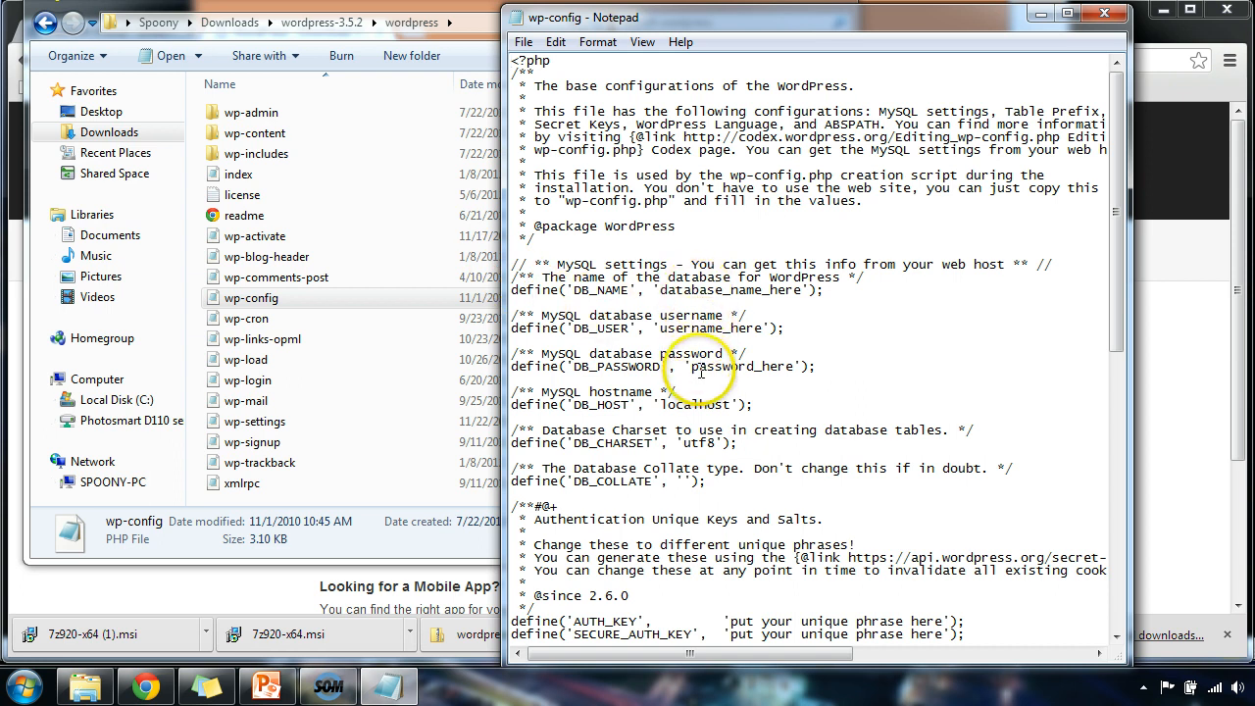
Correct the DB_PASSWORD value in wp-config, then save and close the file.
click(802, 290)
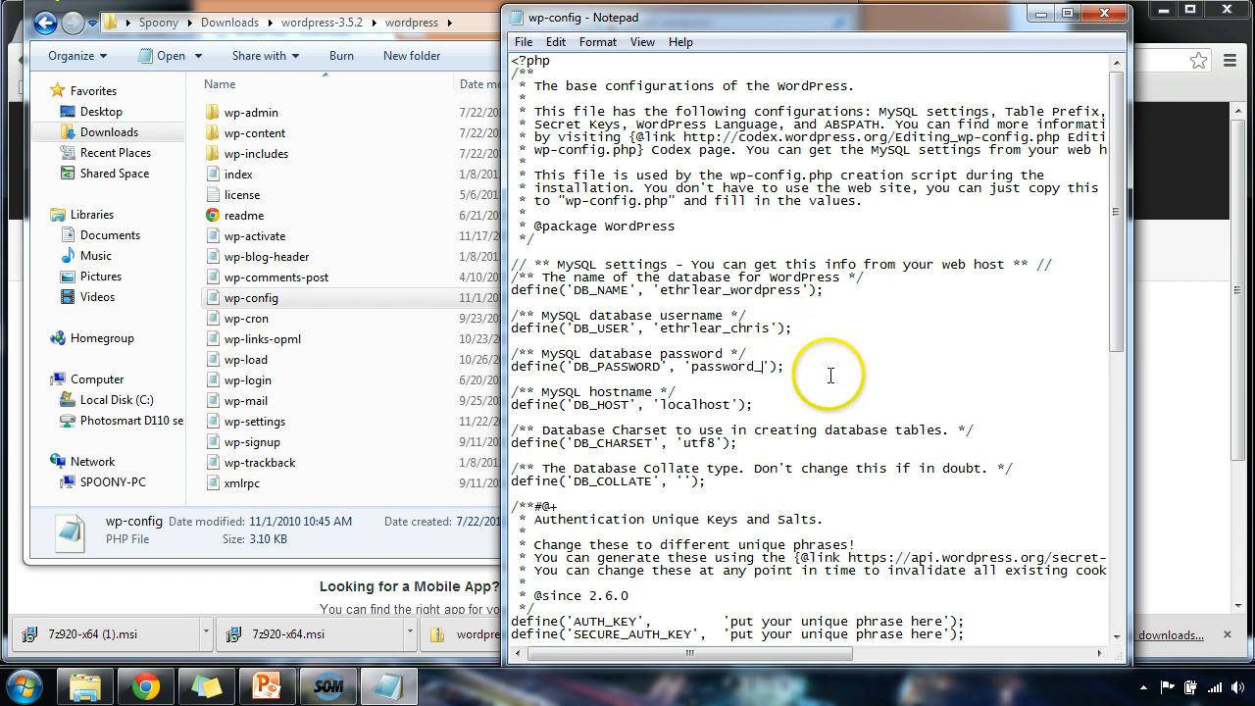
key(BackSpace)
text(8)
key(BackSpace)
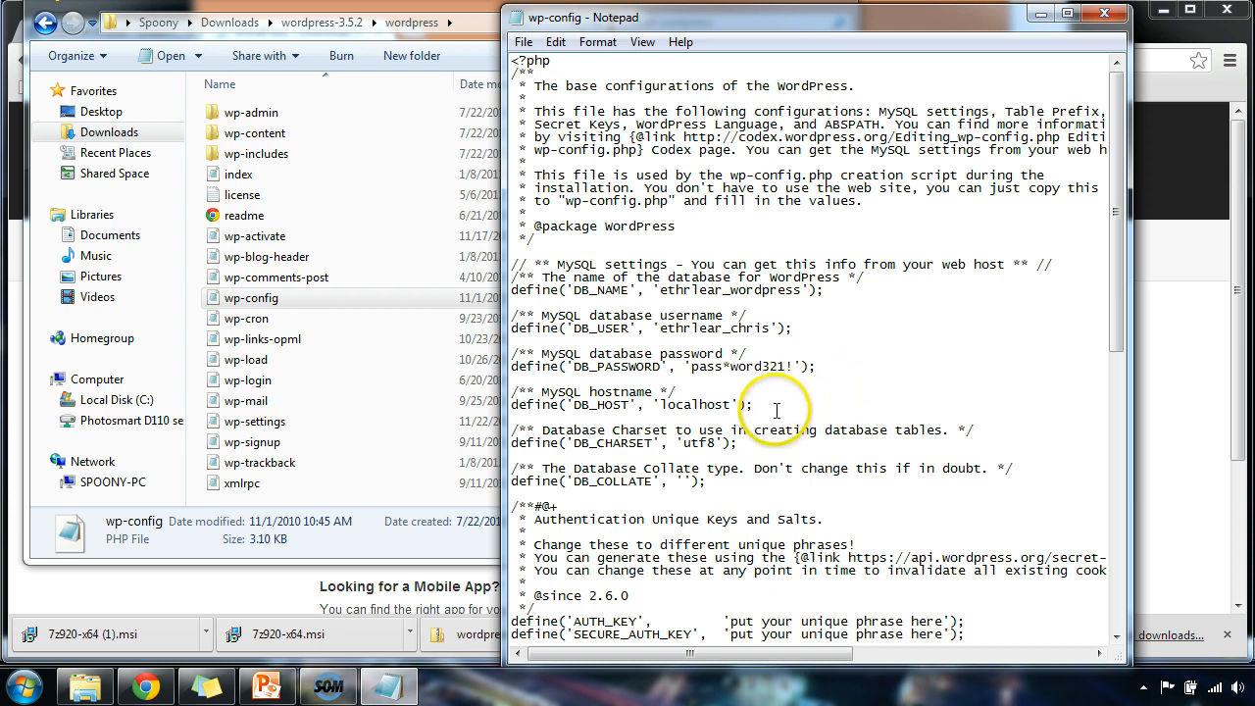
click(522, 41)
click(551, 106)
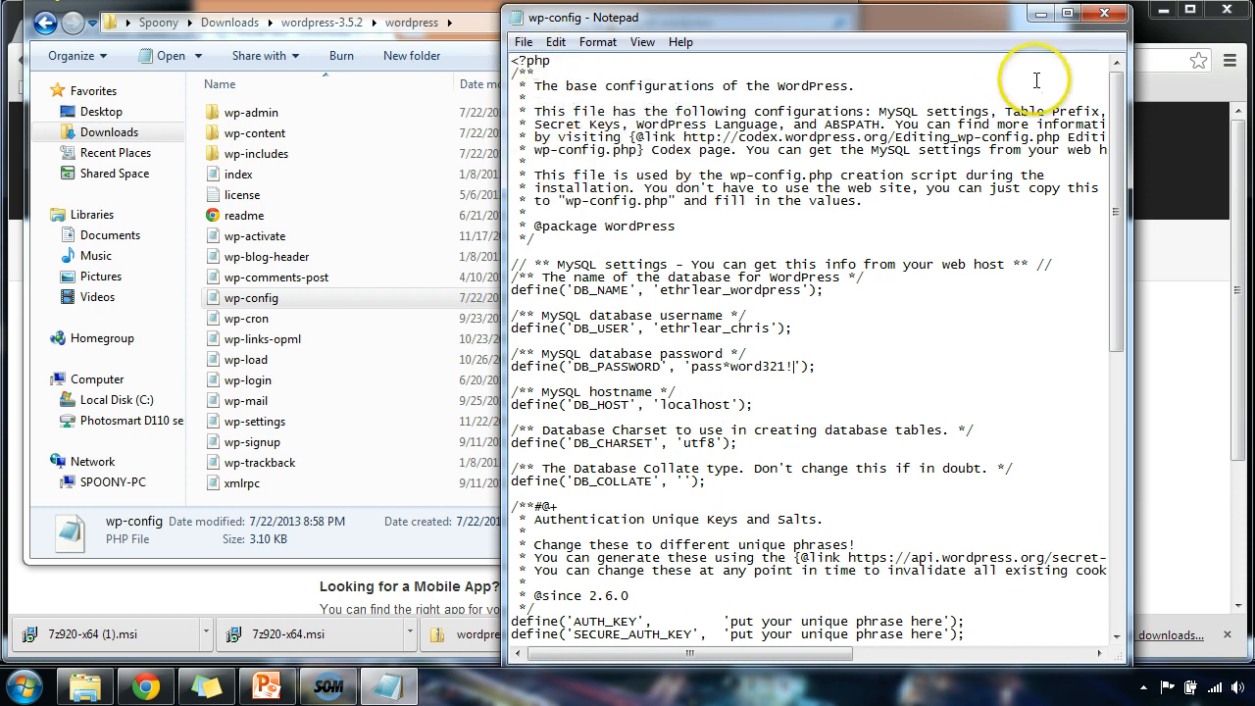
click(1104, 13)
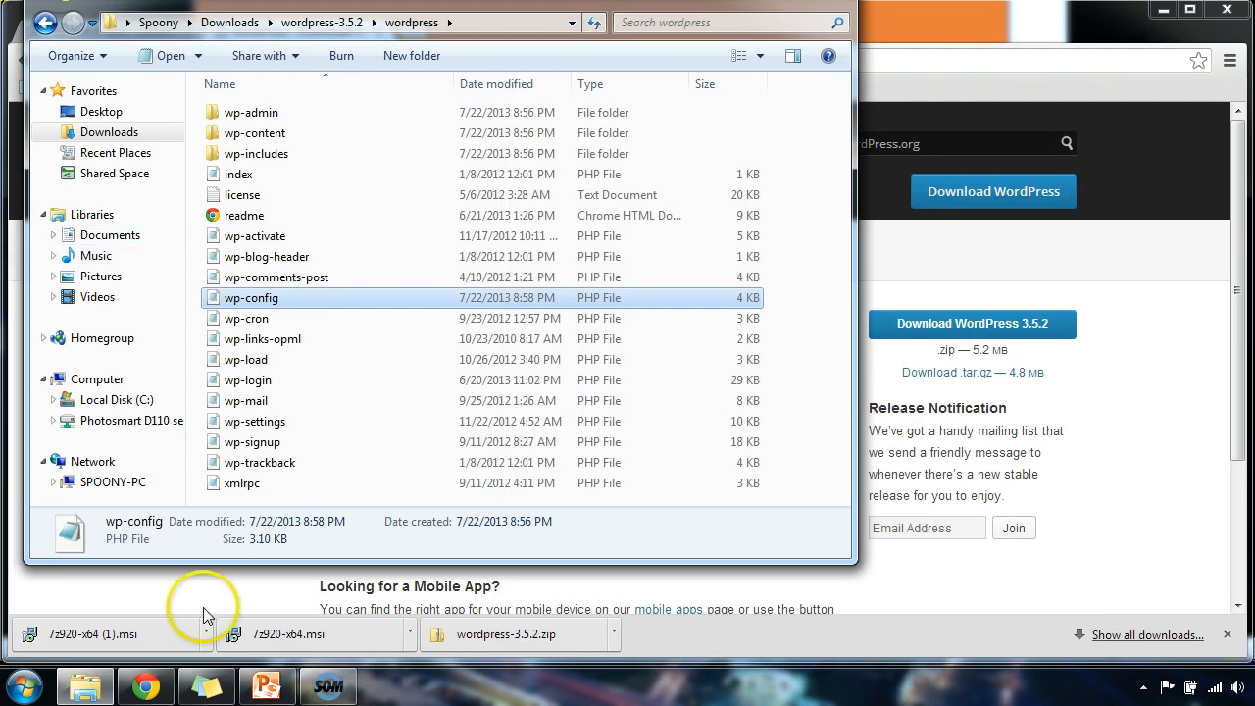
From the cPanel home page, open Unlimited FTP under File Management in Chrome.
click(153, 688)
click(104, 30)
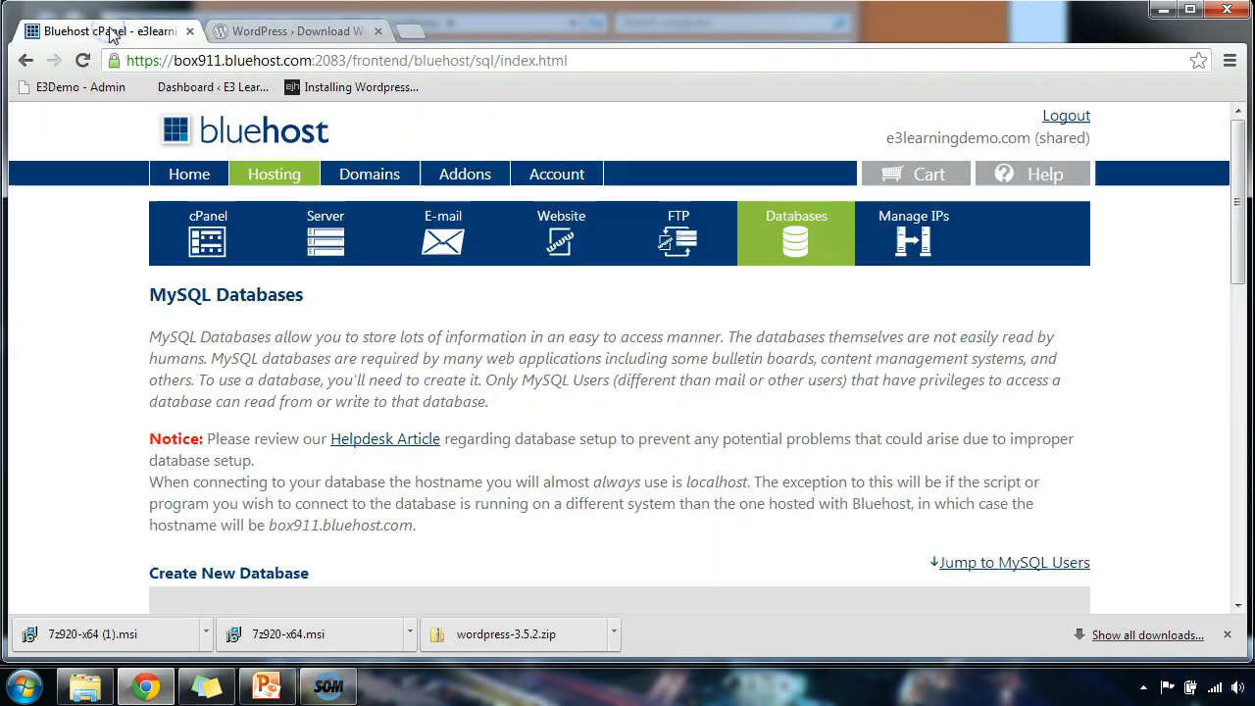
click(199, 242)
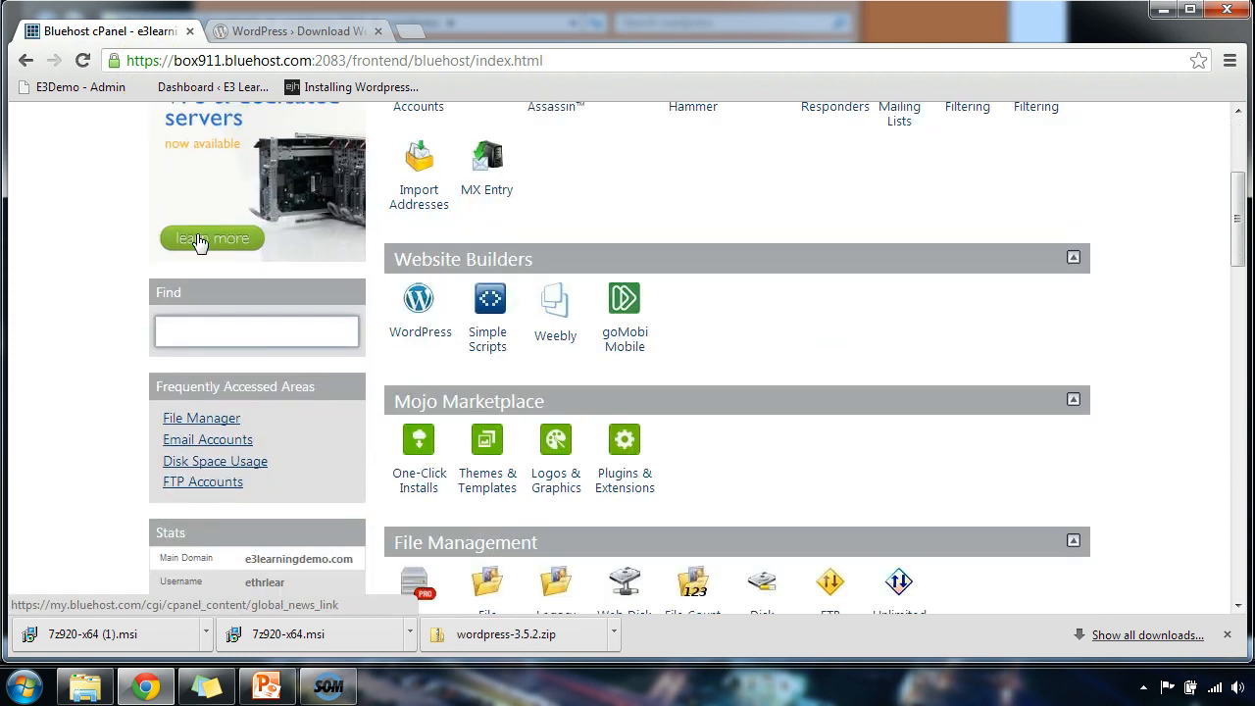
scroll(638, 225, up, 3)
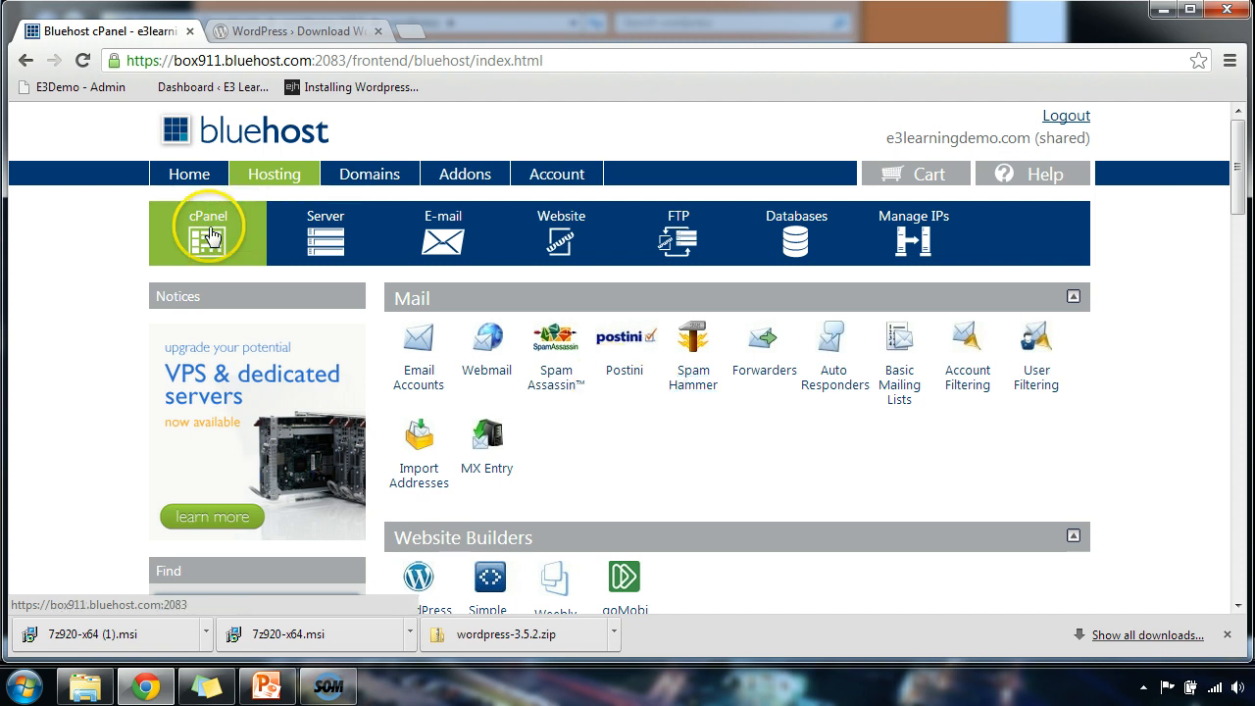
scroll(741, 261, down, 4)
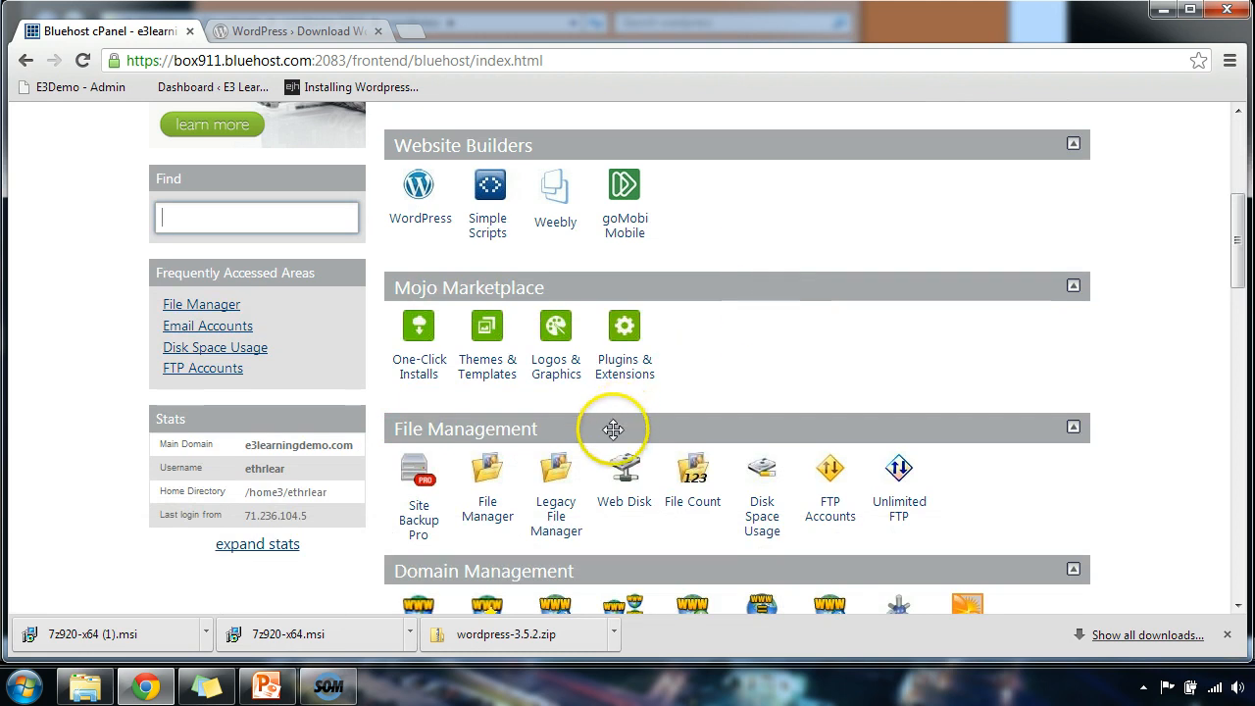
click(898, 481)
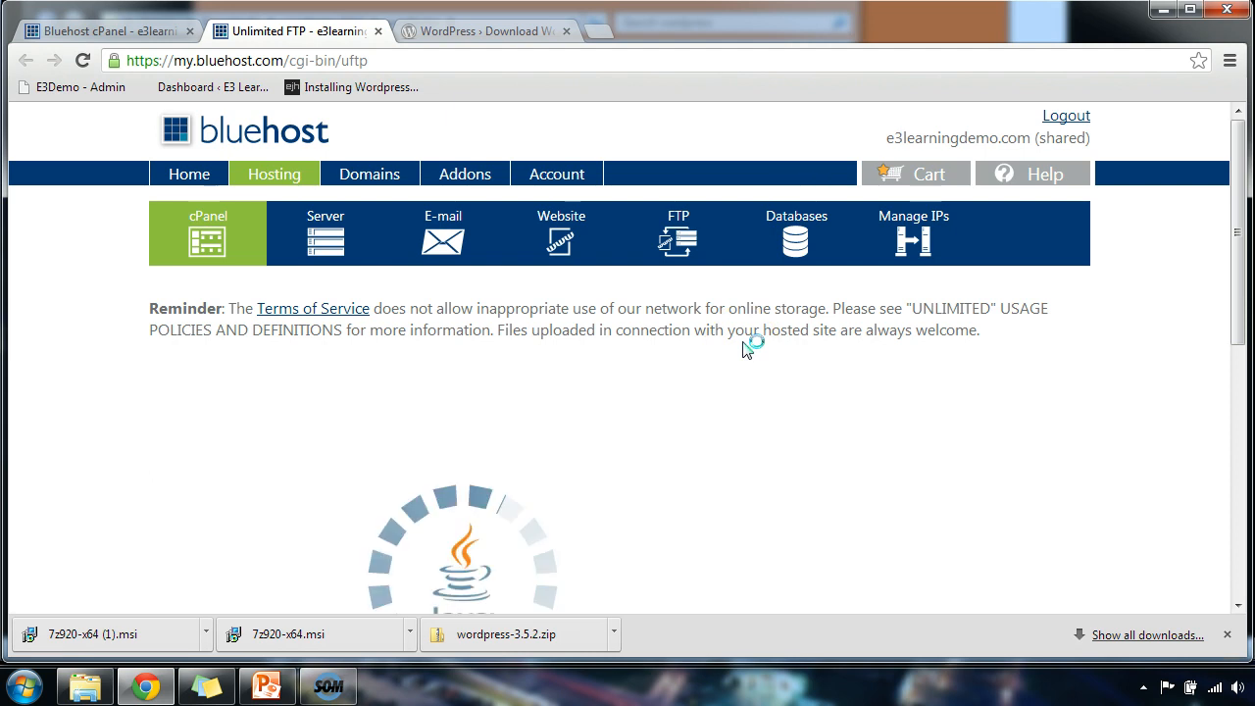
Accept the risk, run the FTP applet, and open /public_html on the server.
click(852, 343)
scroll(858, 348, down, 1)
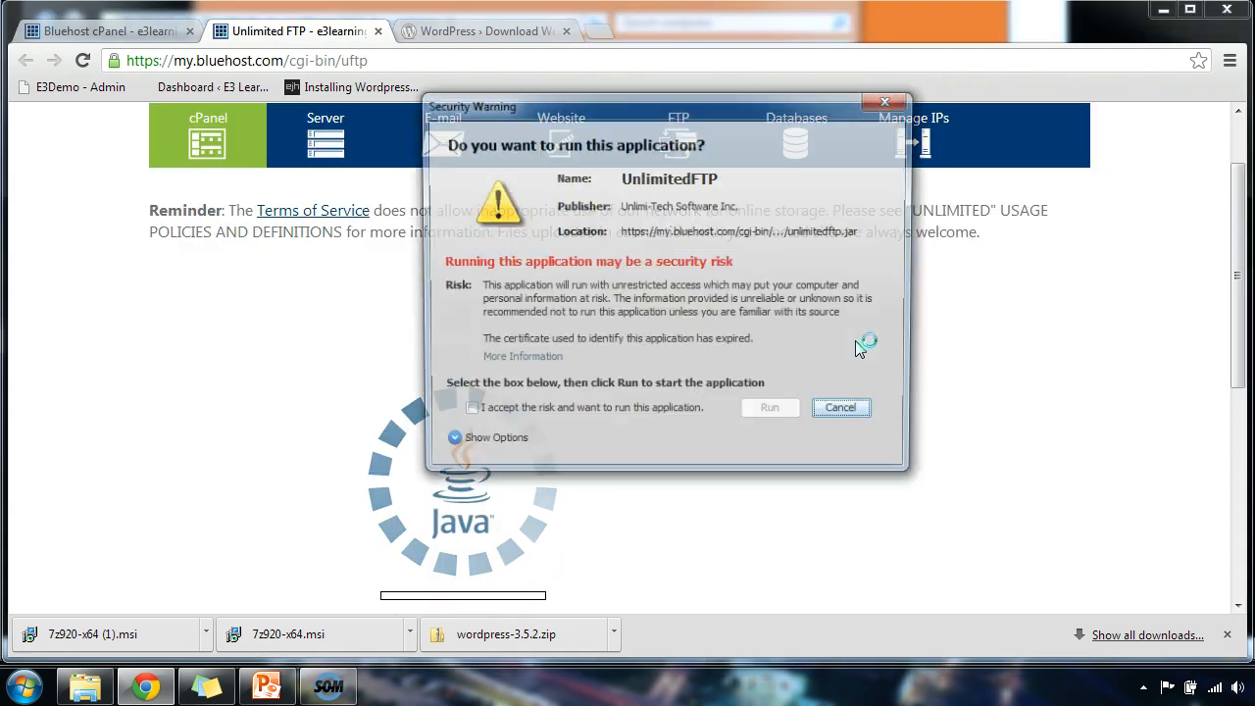
click(461, 414)
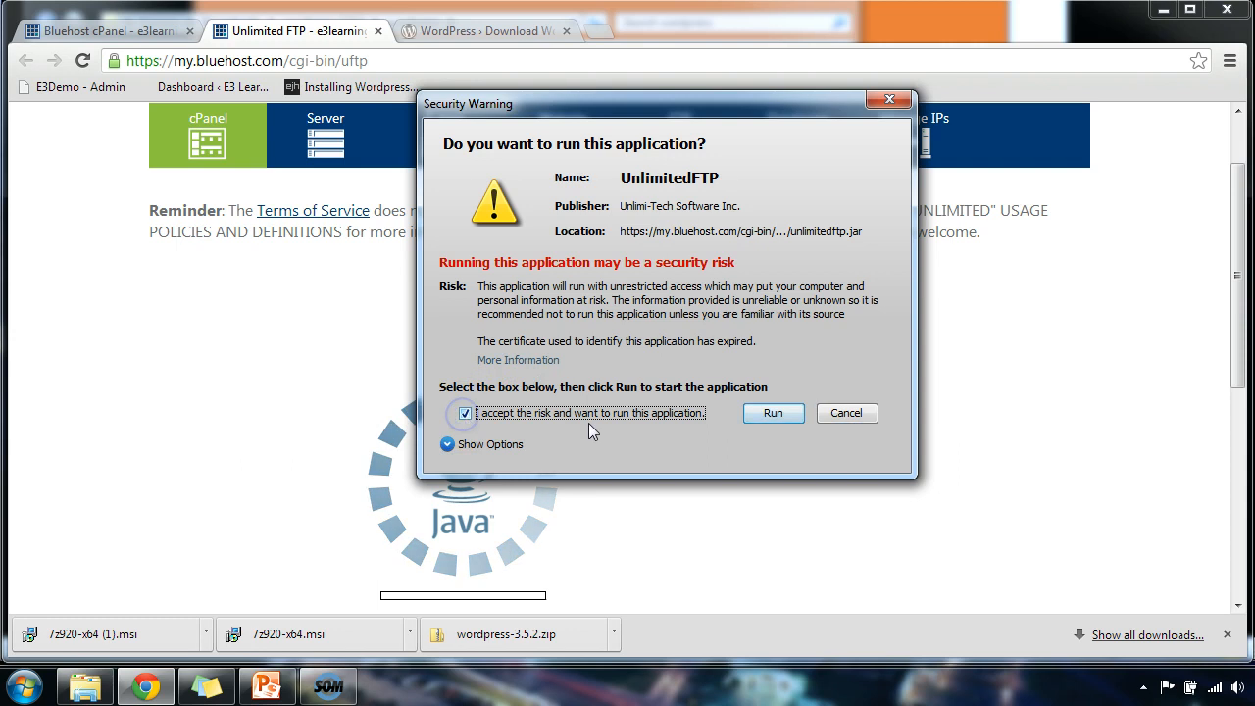
click(772, 413)
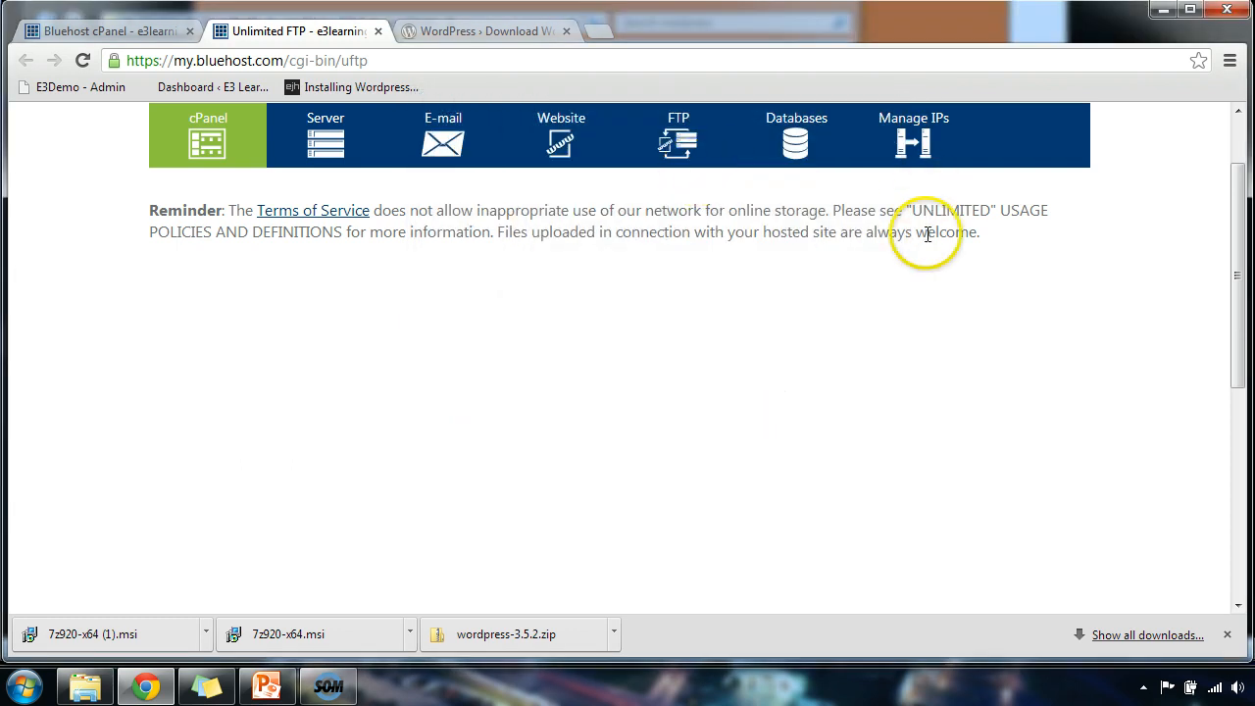
scroll(885, 305, down, 1)
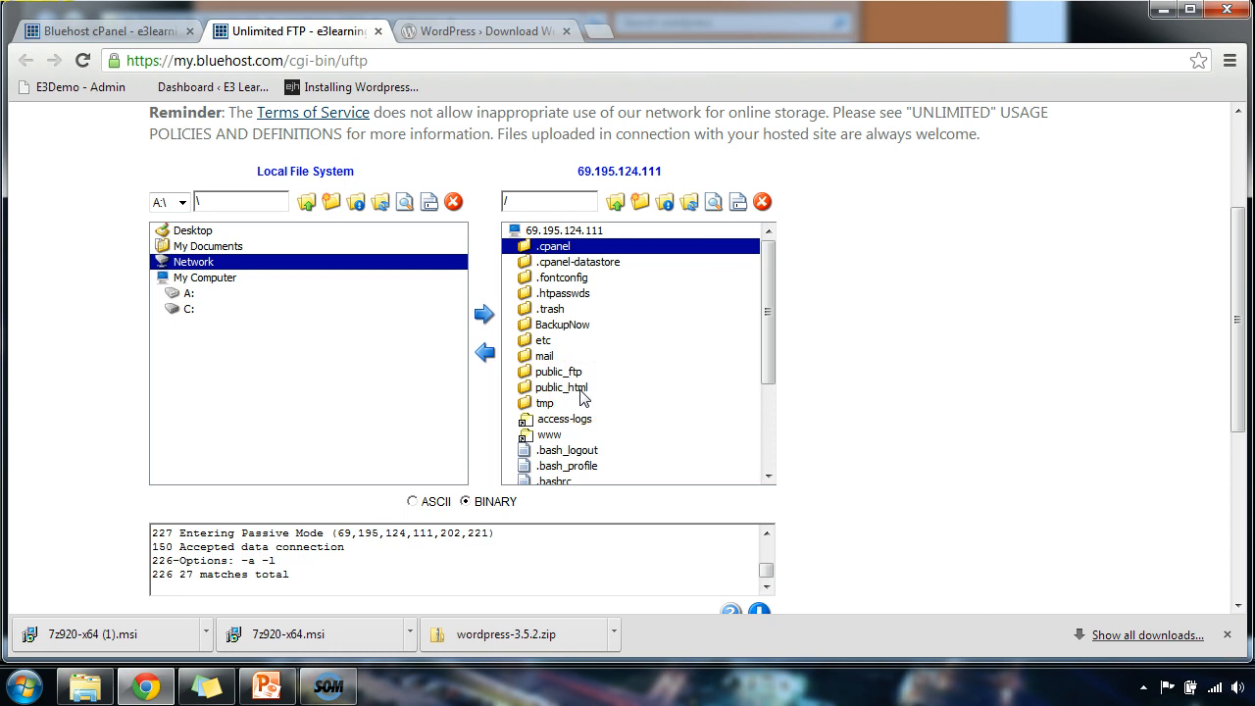
double_click(577, 388)
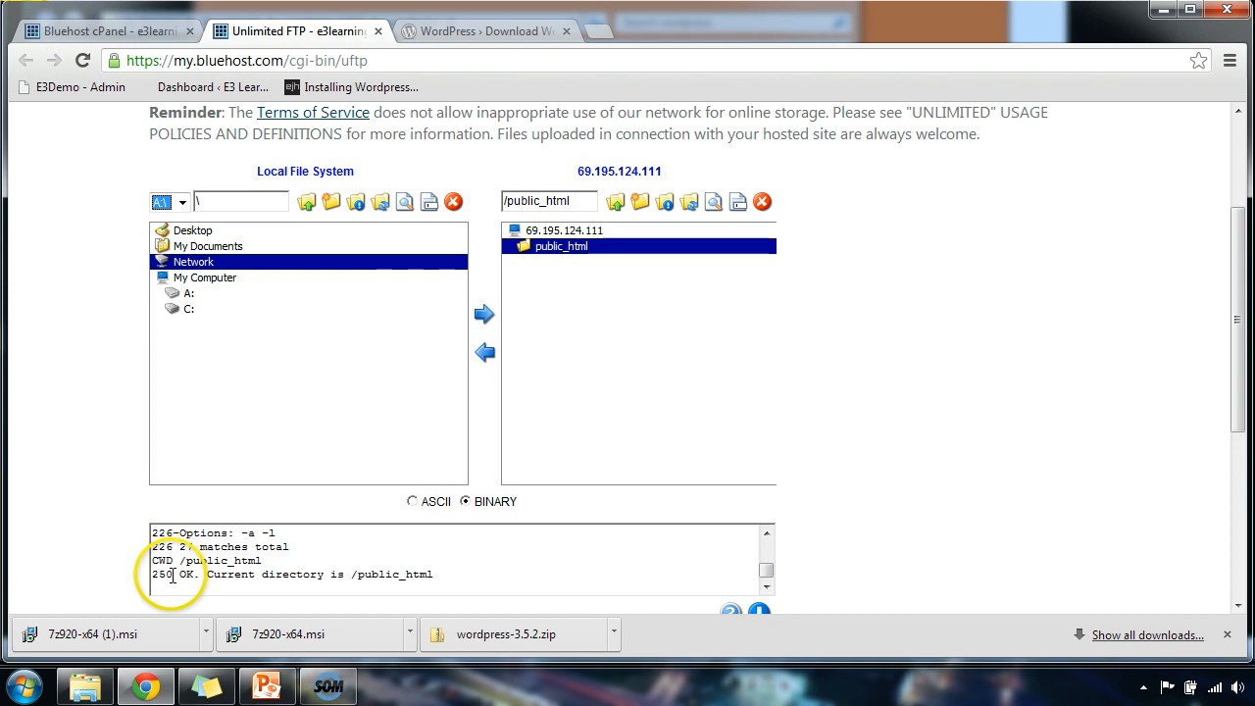
Go back to wordpress-3.5.2 and rename its wordpress folder to 'donkey'.
click(88, 684)
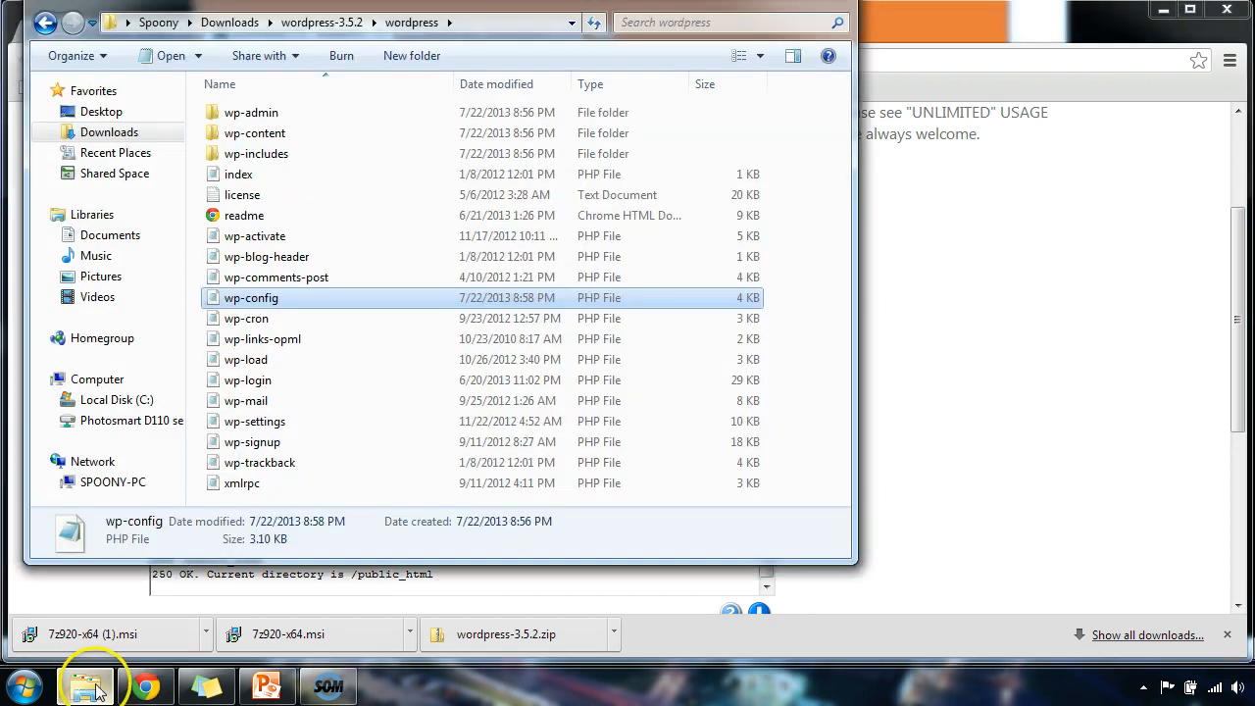
click(45, 23)
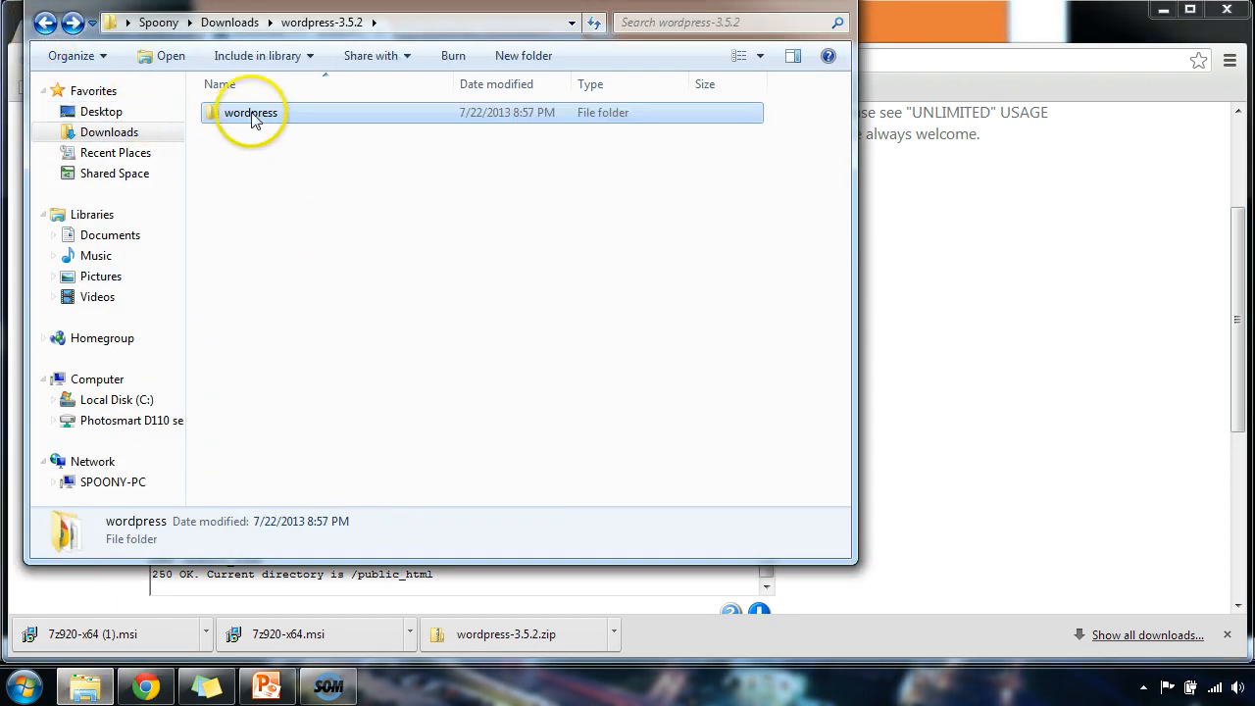
right_click(252, 117)
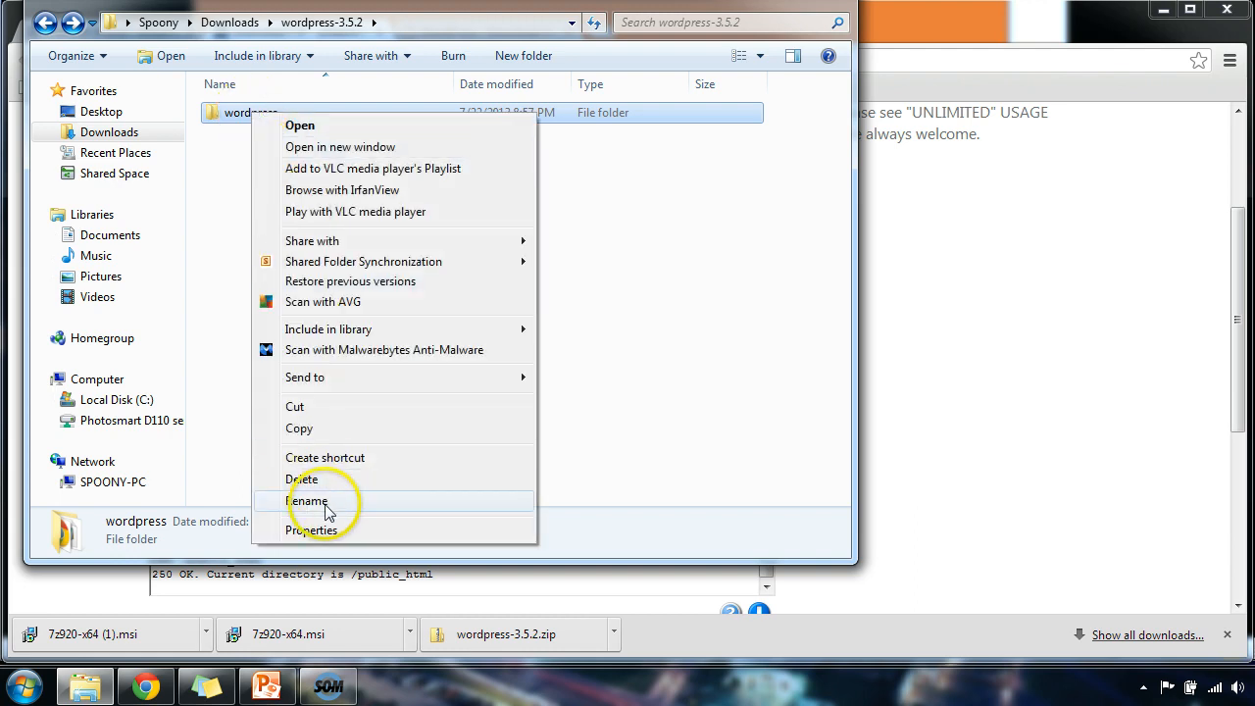
click(312, 500)
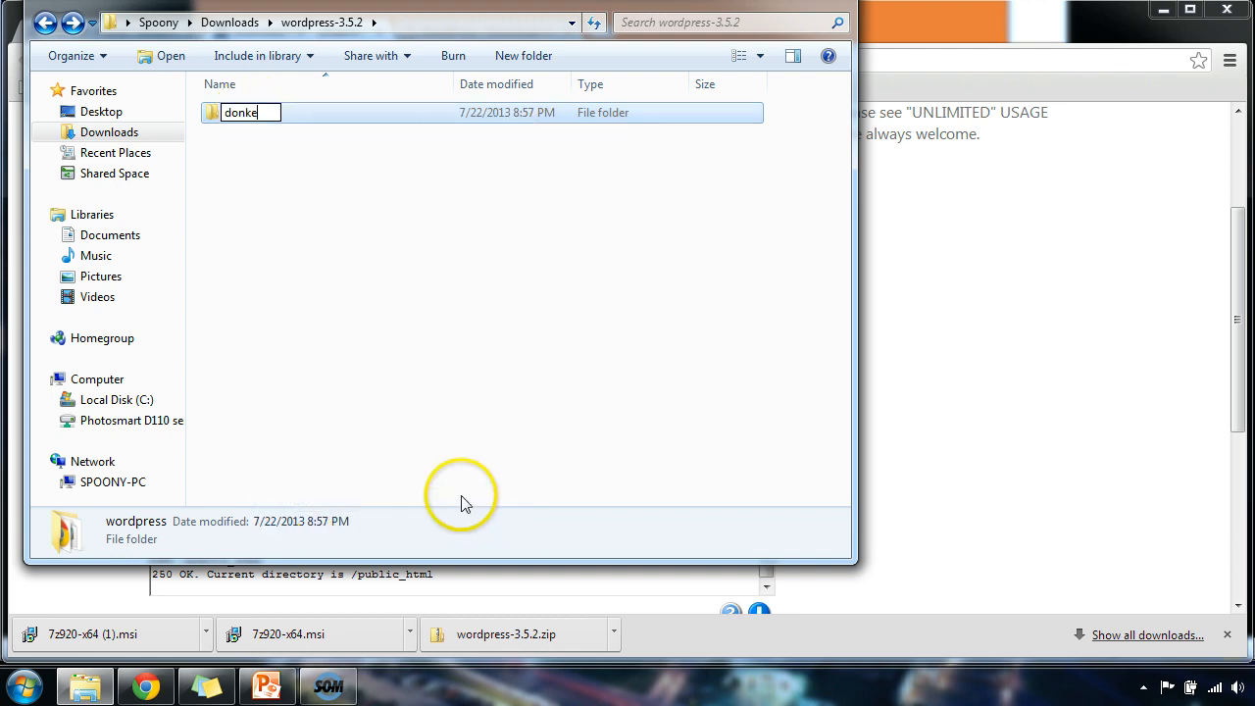
key(Return)
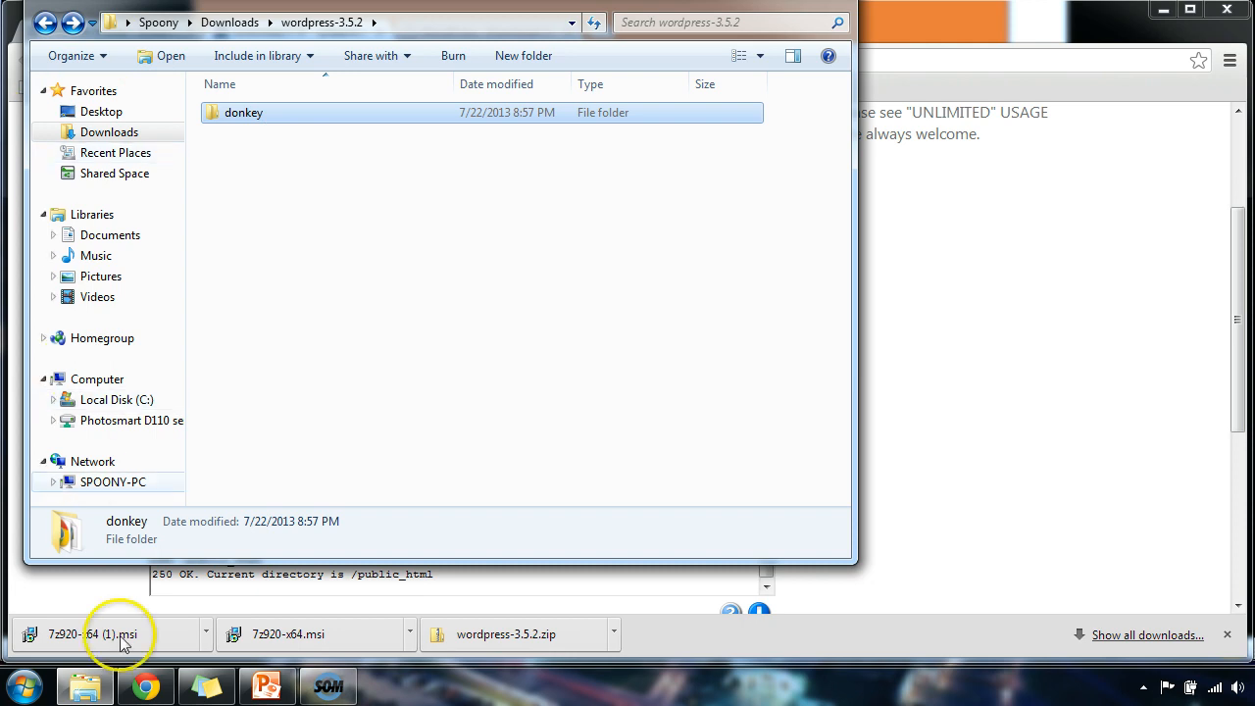
Browse locally to Downloads > wordpress-3.5.2 and upload the donkey folder to /public_html.
click(143, 681)
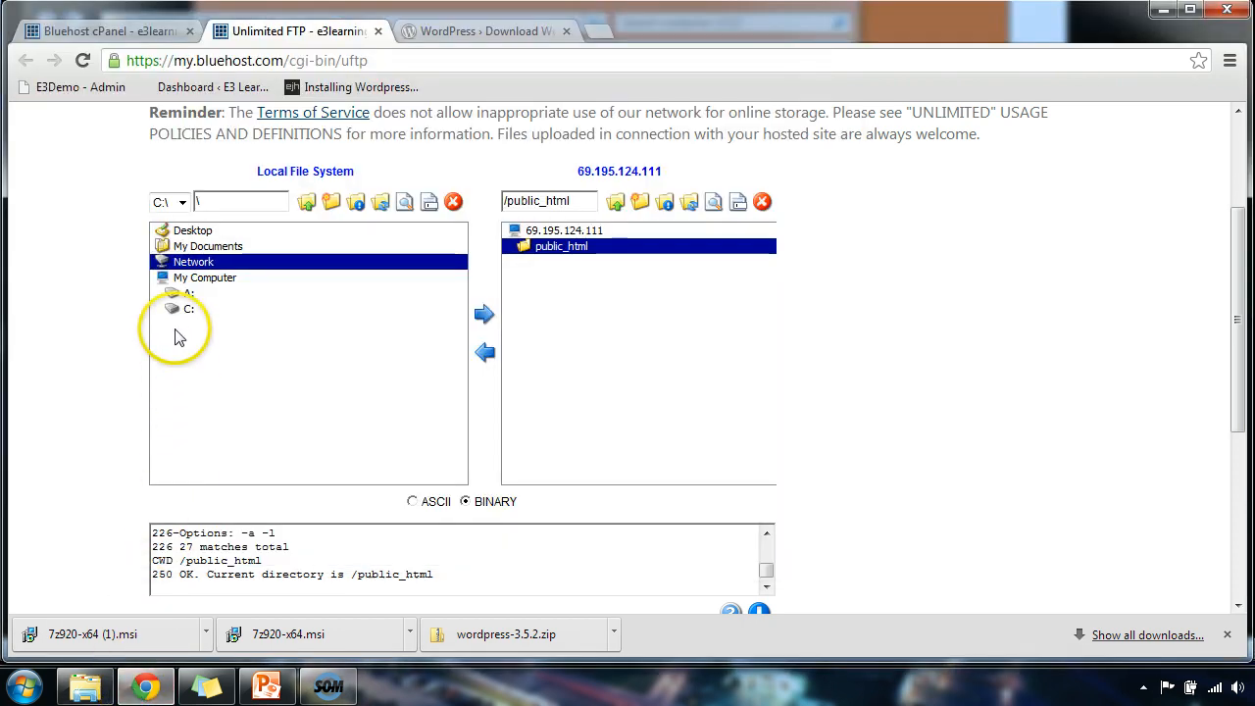
click(180, 250)
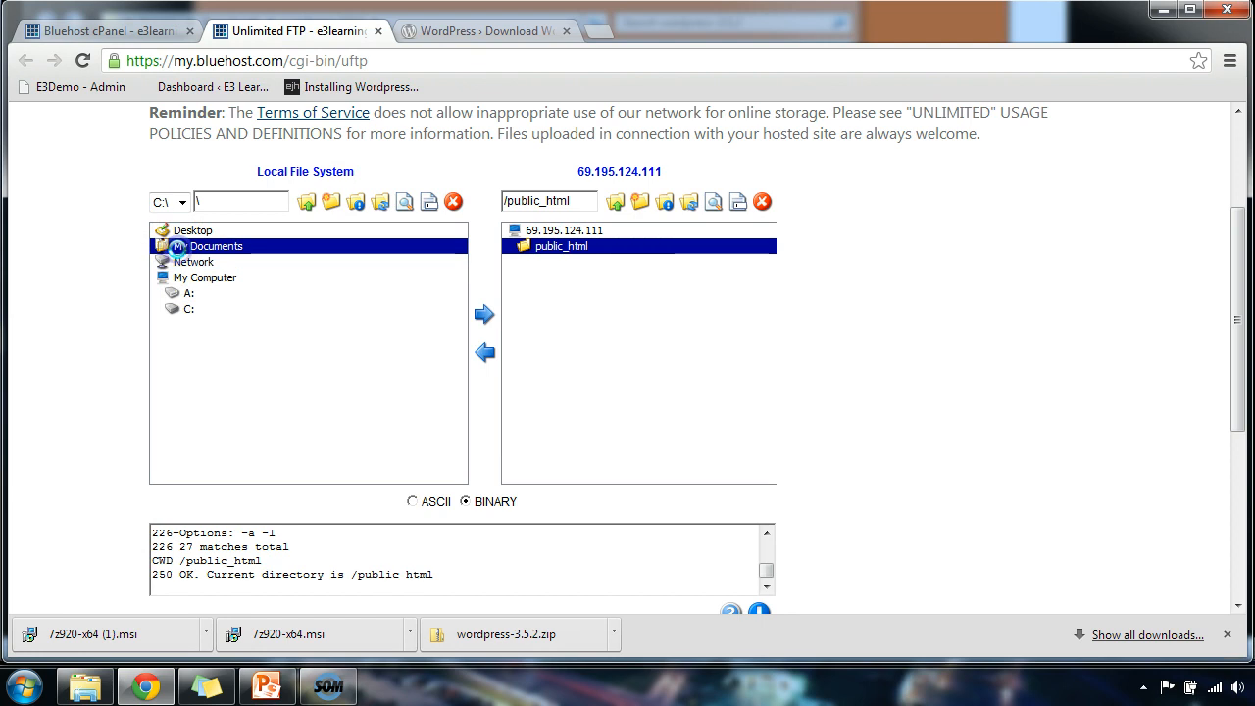
click(198, 324)
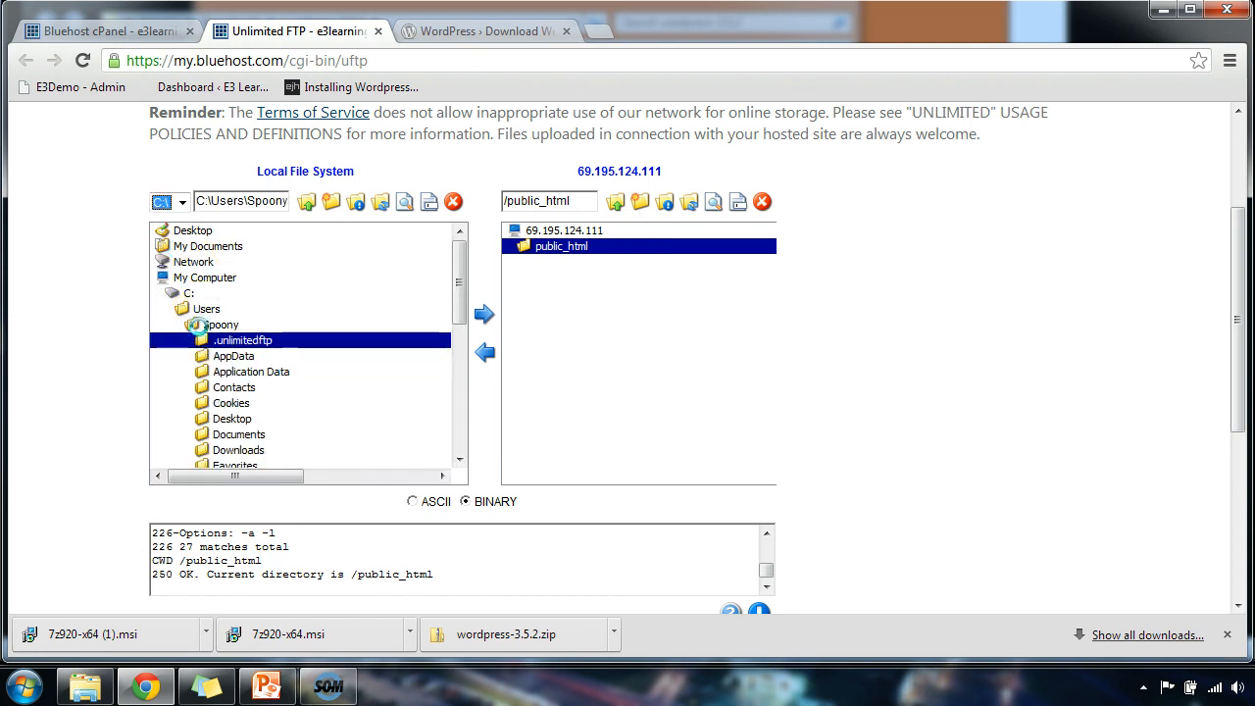
click(228, 449)
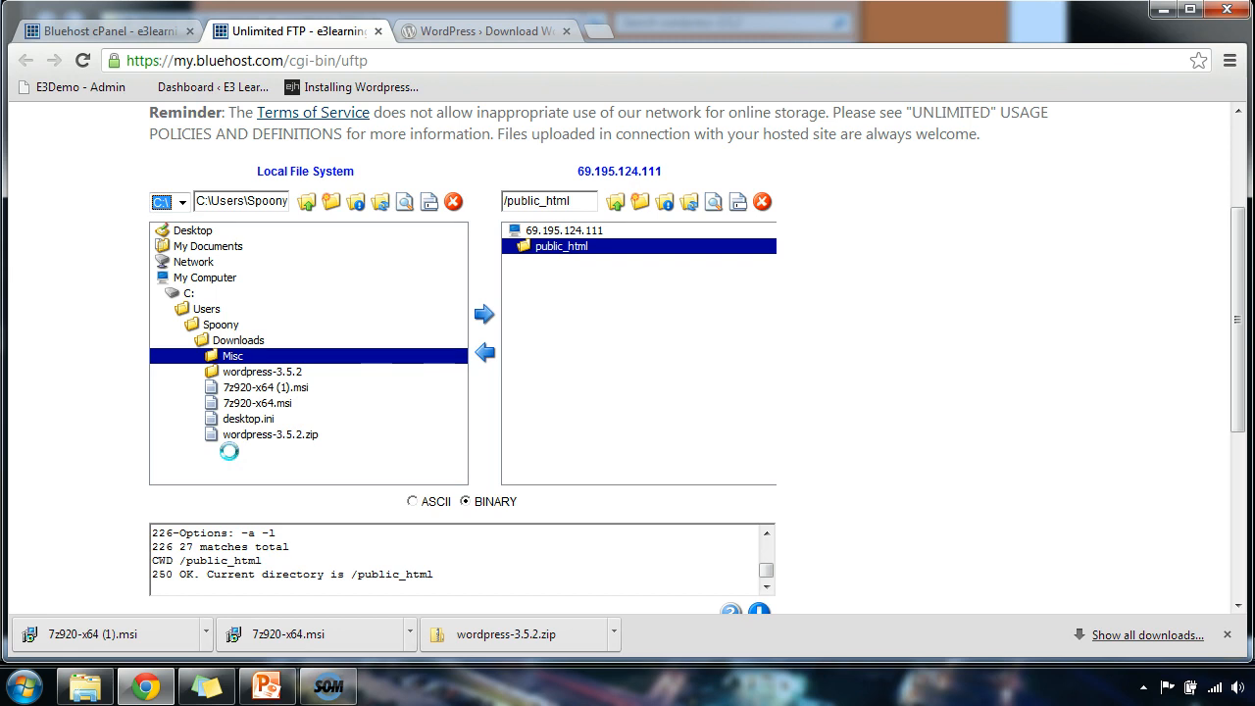
click(233, 371)
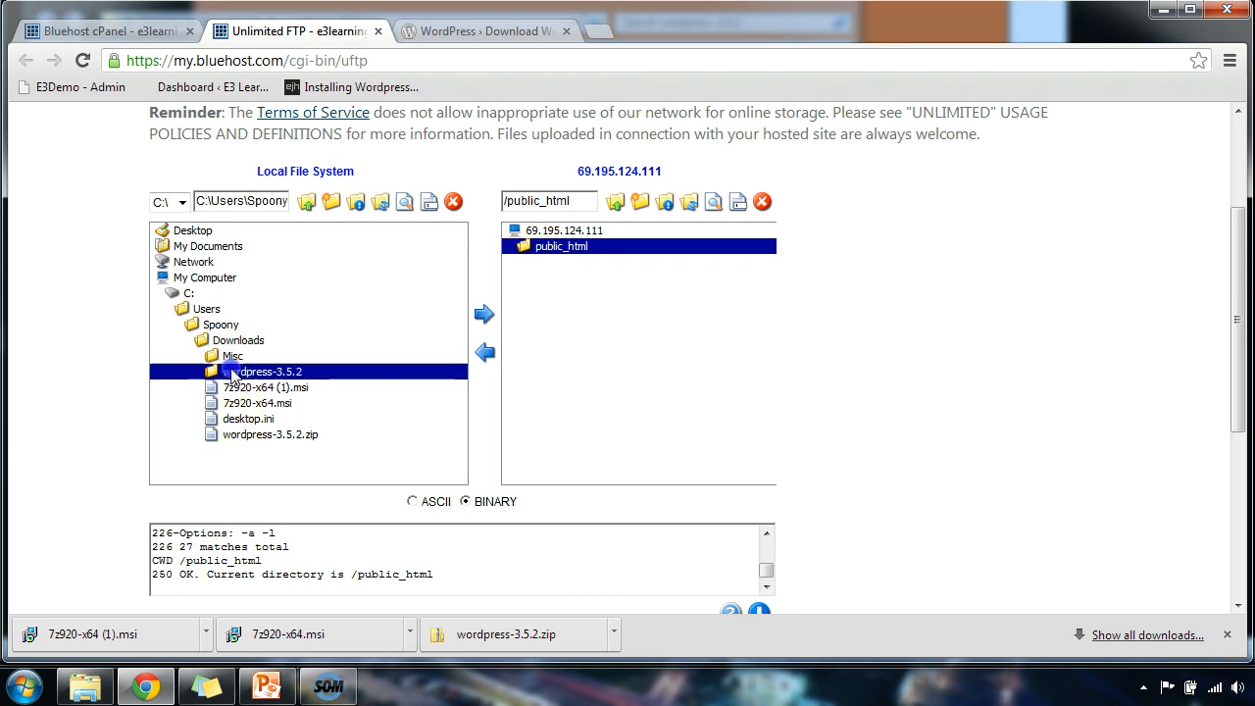
click(240, 377)
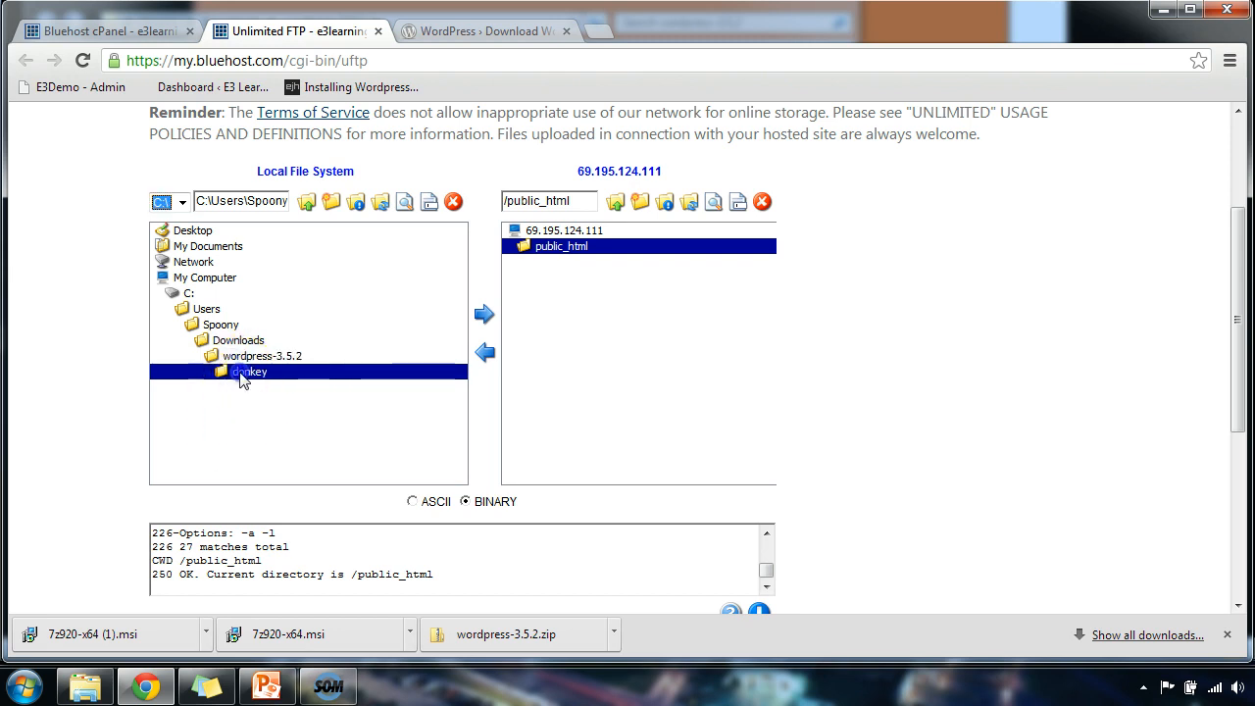
click(484, 314)
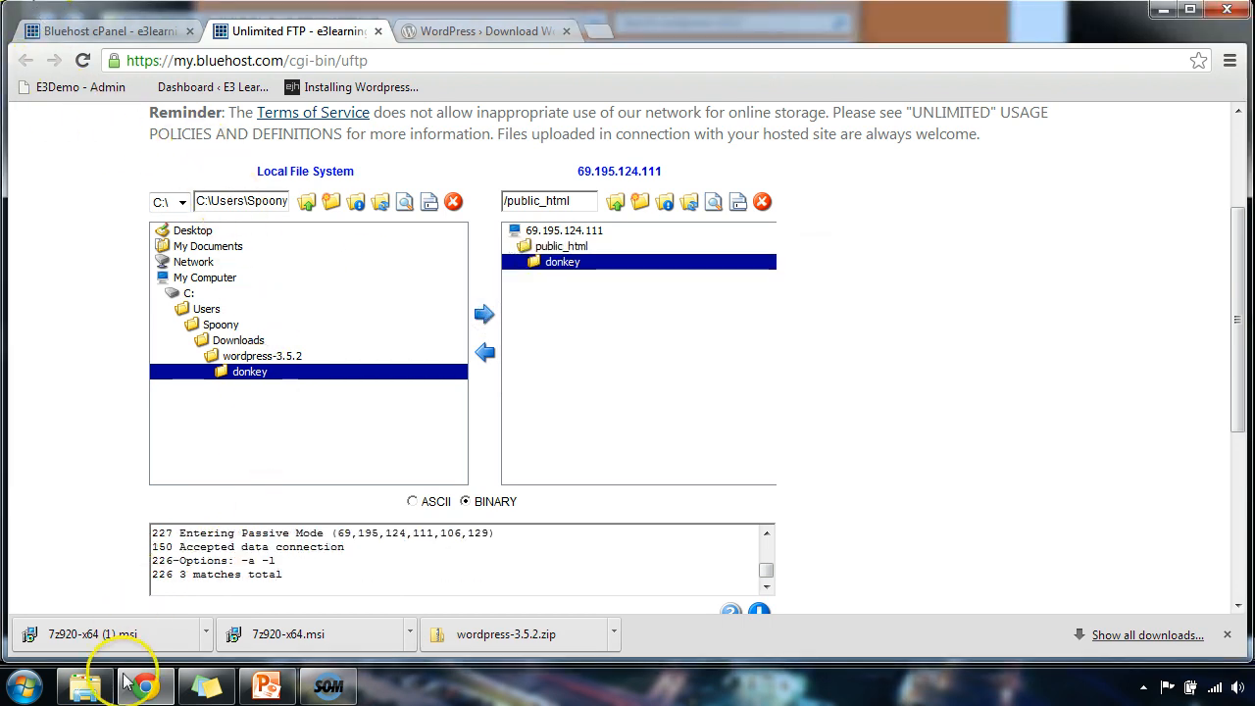
click(84, 686)
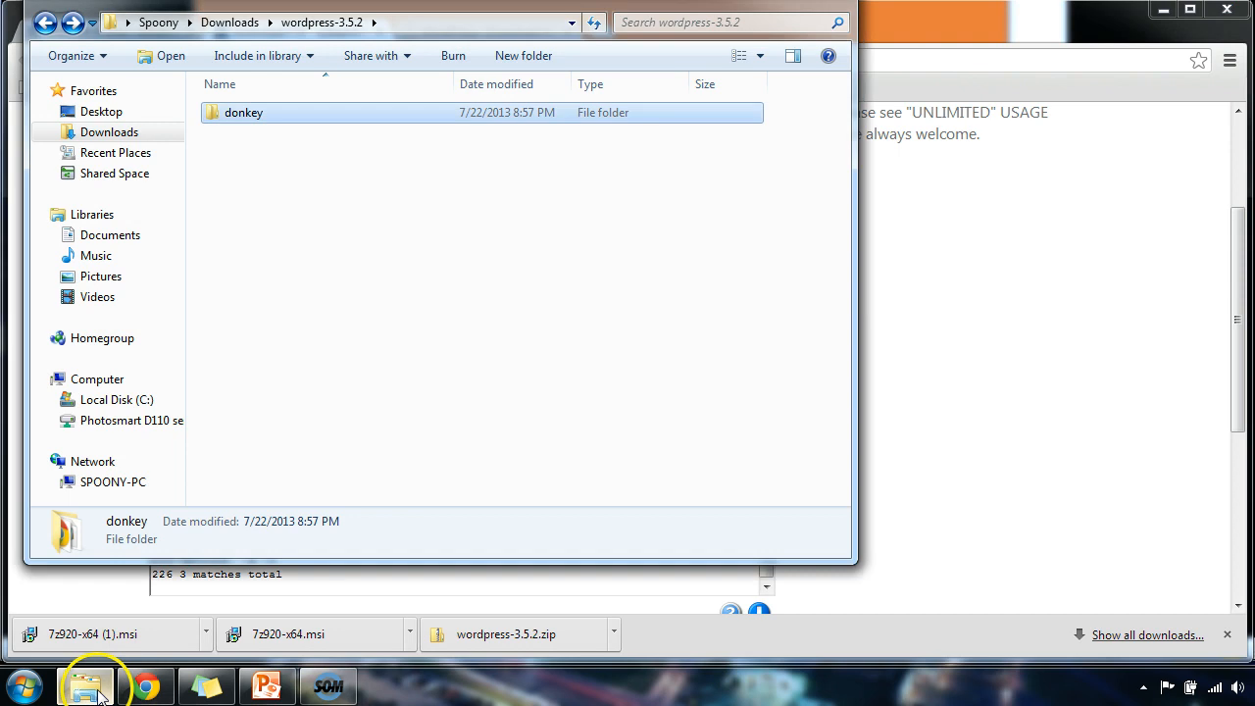
Open index.php from the donkey folder in Notepad.
double_click(228, 116)
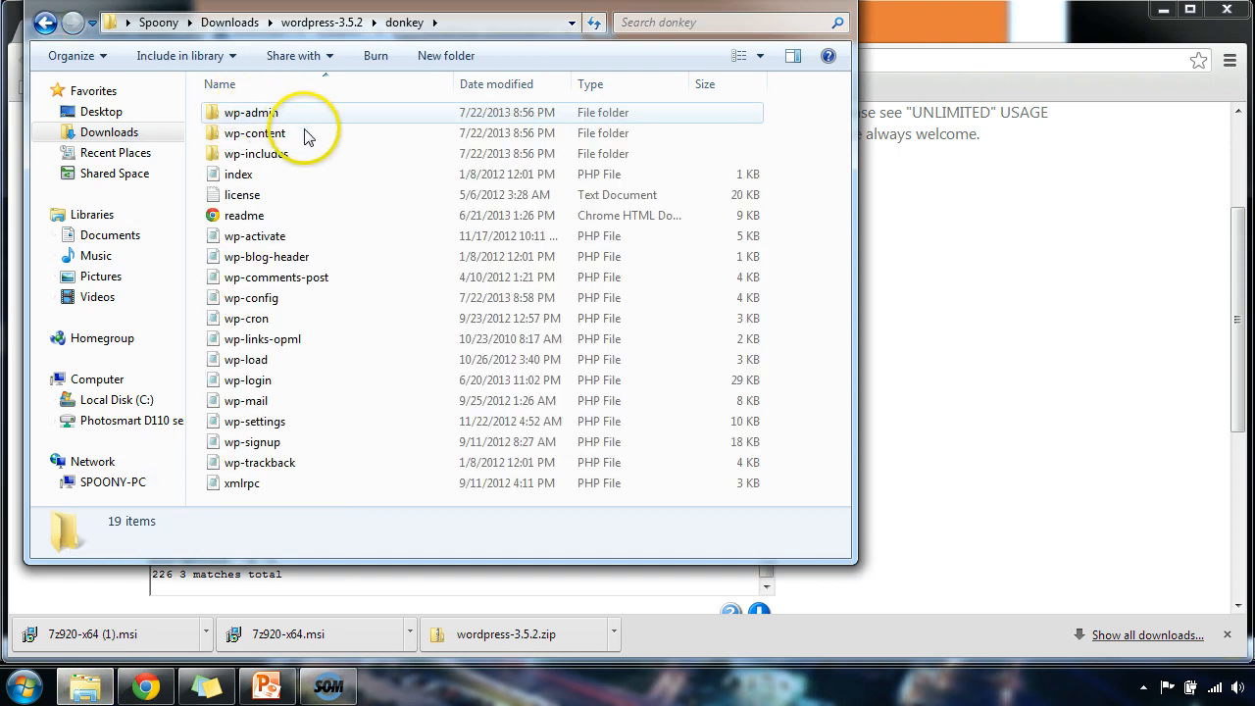
right_click(283, 176)
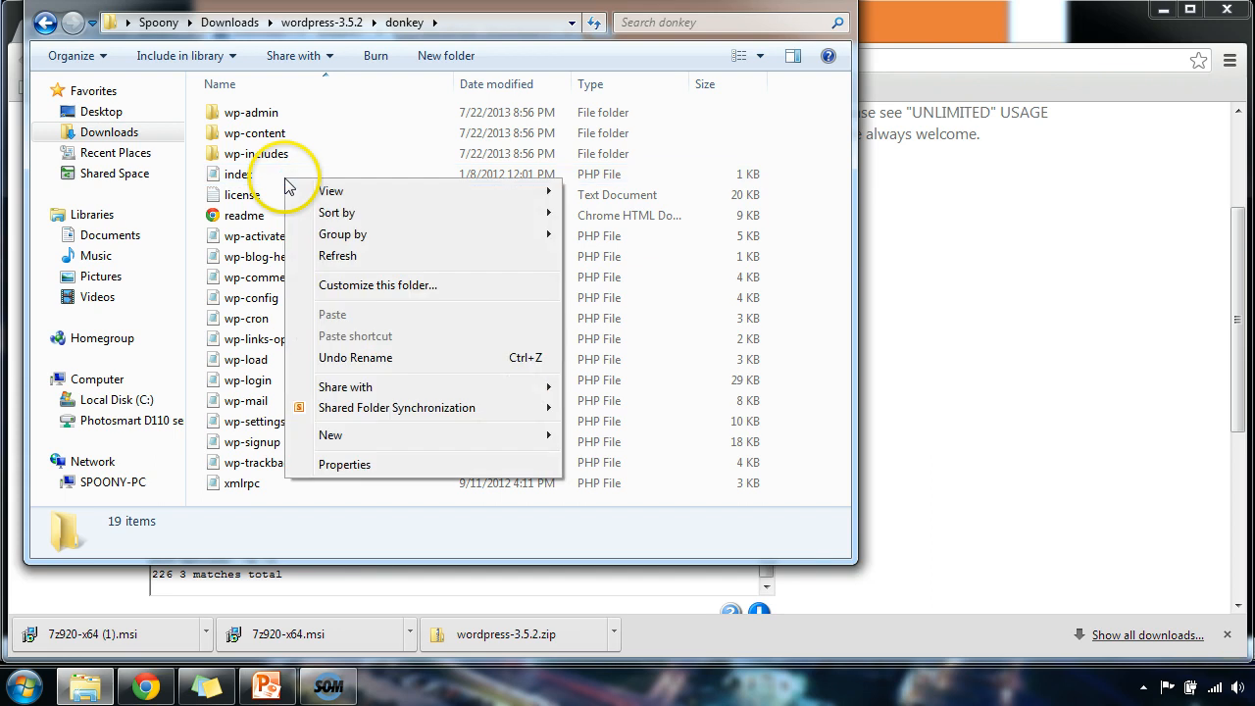
click(255, 179)
right_click(279, 175)
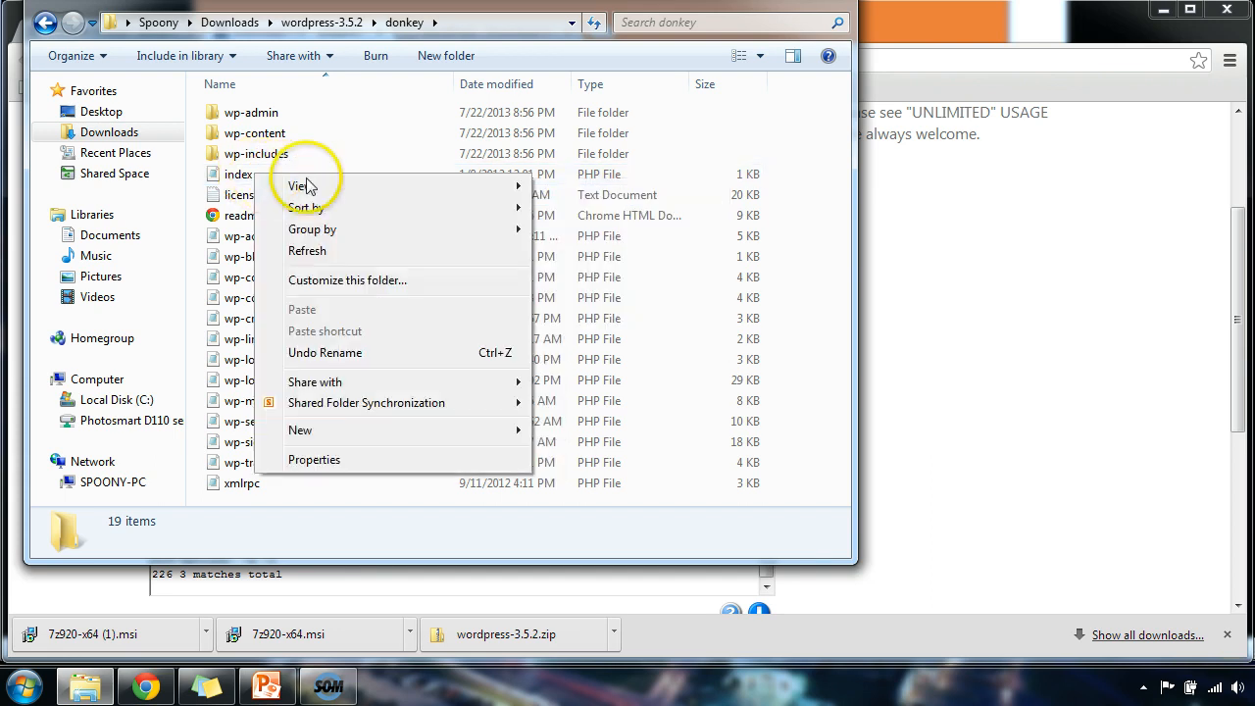
click(224, 180)
right_click(224, 179)
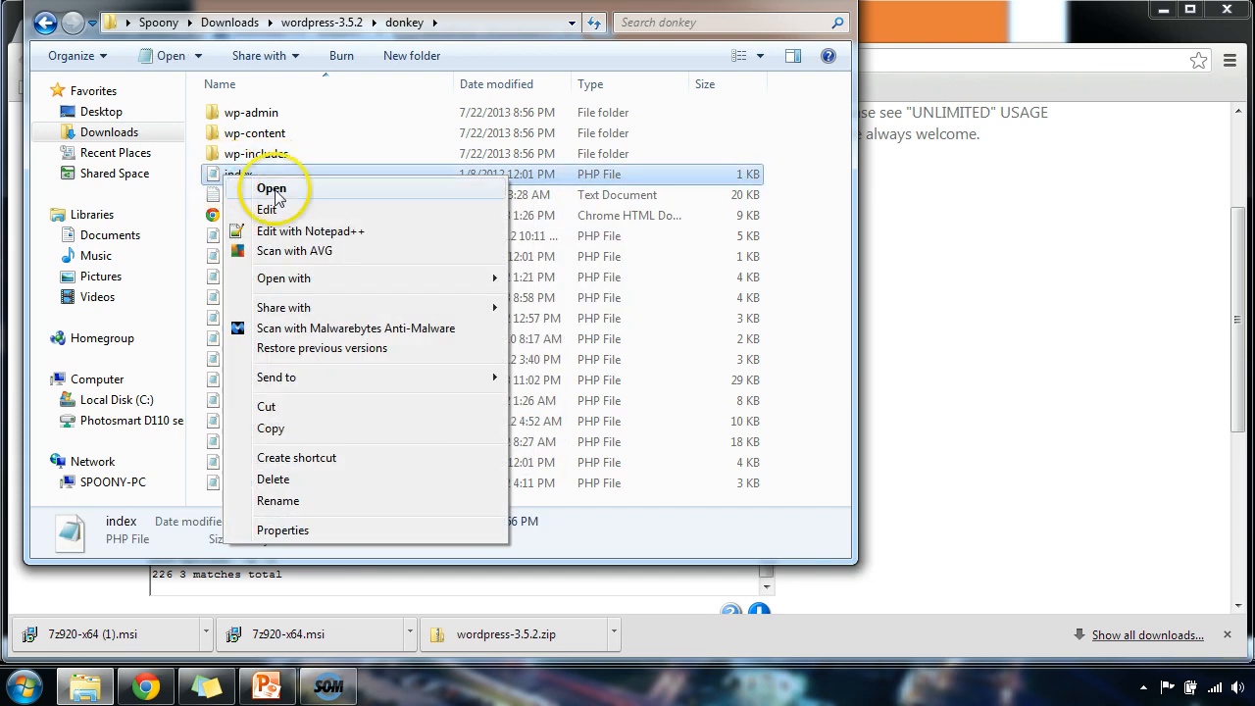
mouse_move(333, 280)
click(549, 279)
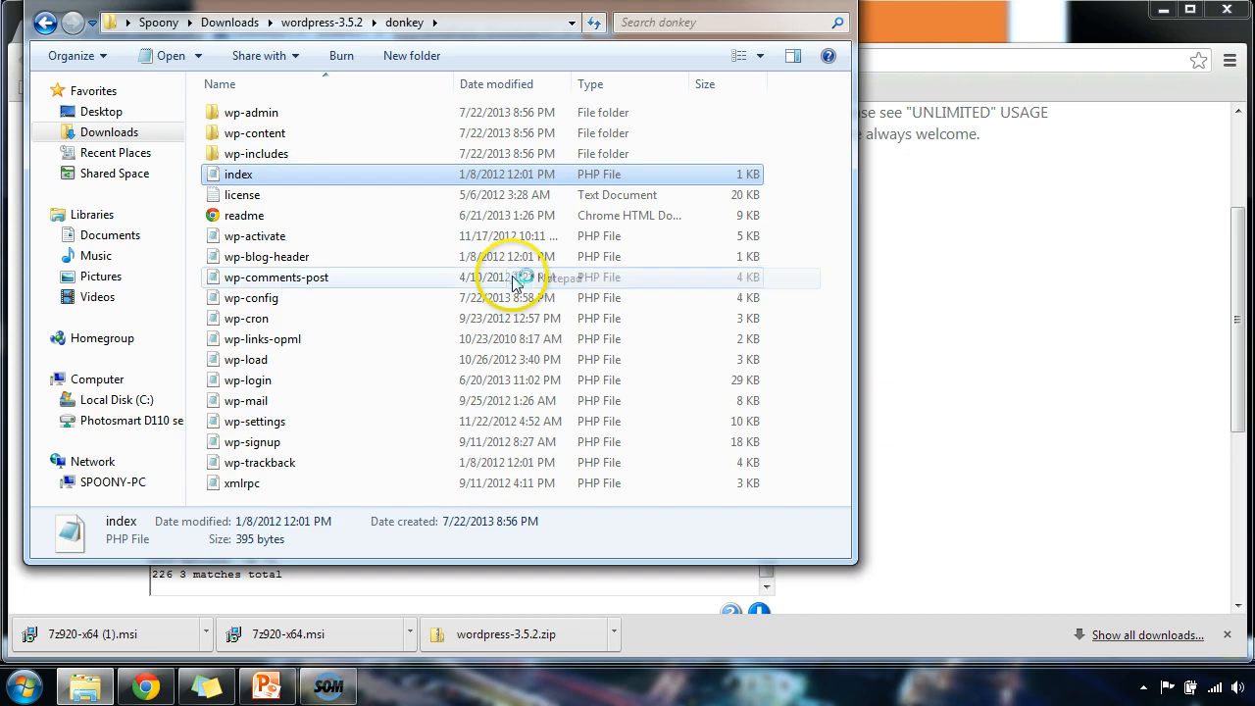
Change the require path to './donkey/wp-blog-header.php', then save and close index.php.
click(748, 60)
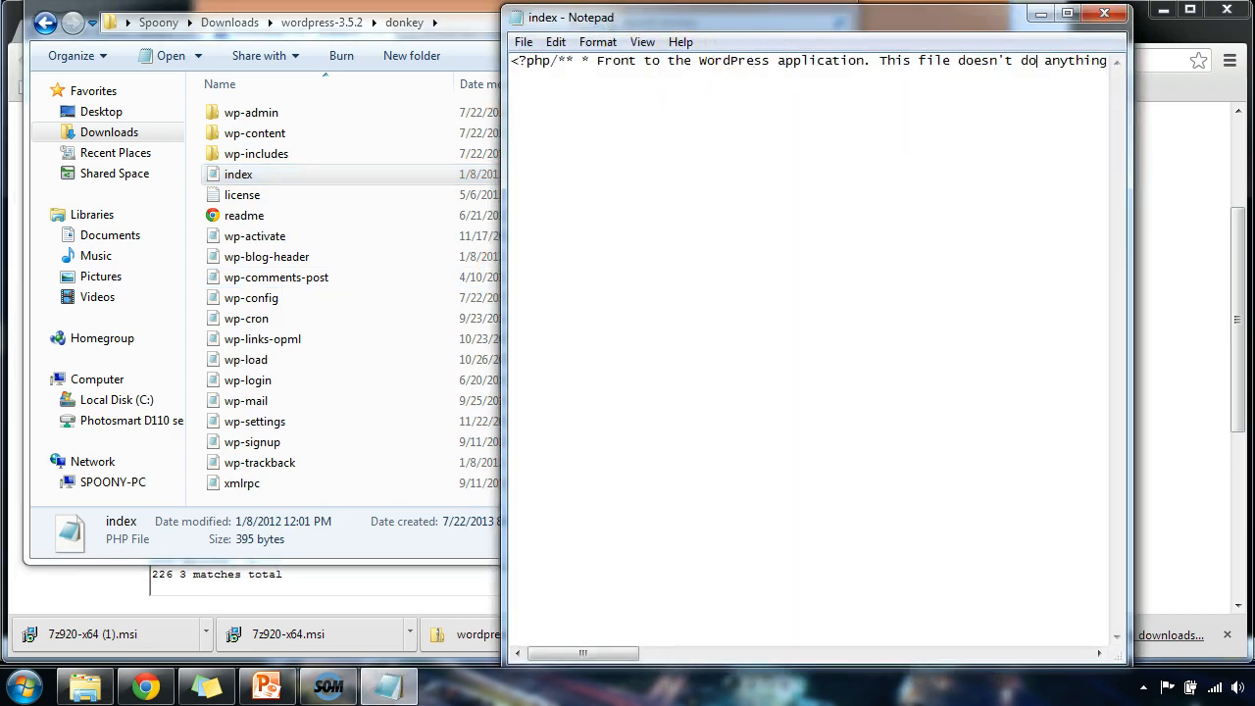
key(Right)
key(Right)
key(Right)
key(Right)
key(Right)
key(Right)
key(Right)
key(Right)
key(Right)
key(Right)
key(Right)
key(Right)
key(Right)
key(Right)
key(Right)
key(Right)
key(Right)
key(Right)
key(Right)
key(Right)
key(Right)
key(Right)
key(Right)
key(Right)
key(Right)
key(Right)
key(Right)
key(Right)
key(Right)
key(Right)
key(Right)
key(Right)
key(Right)
key(Right)
key(Right)
key(Right)
key(Right)
key(Right)
key(Right)
key(Right)
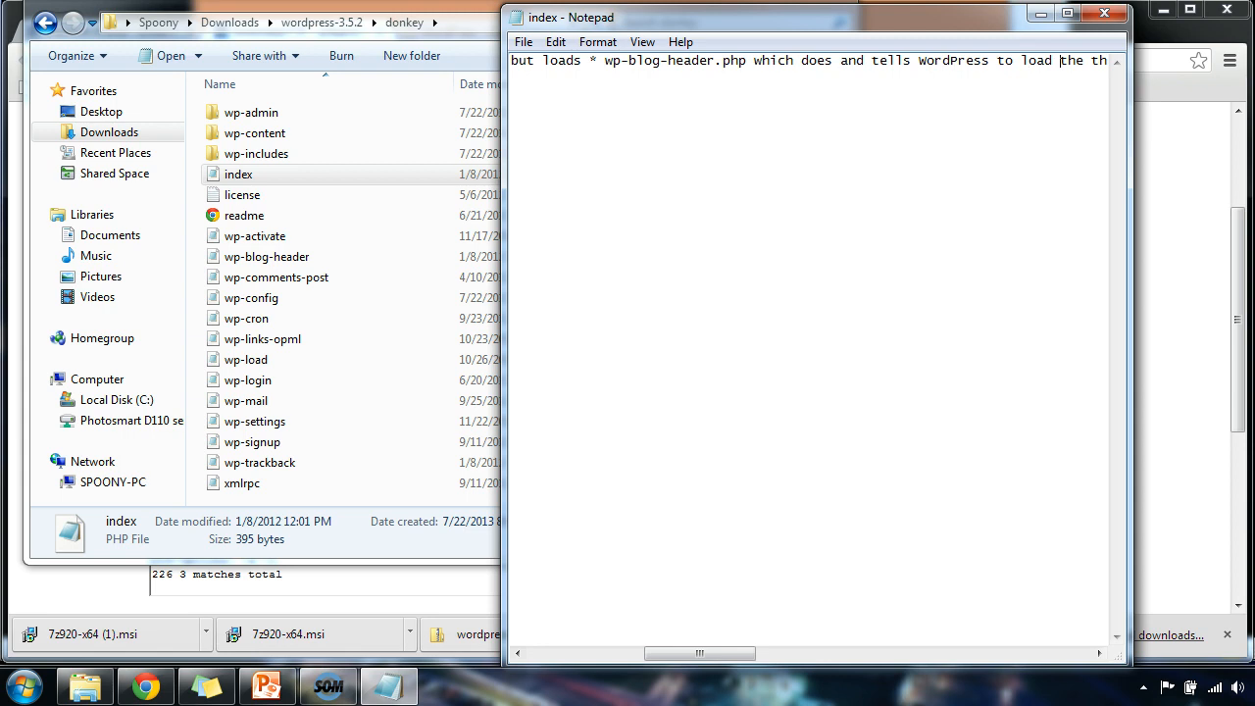
click(870, 655)
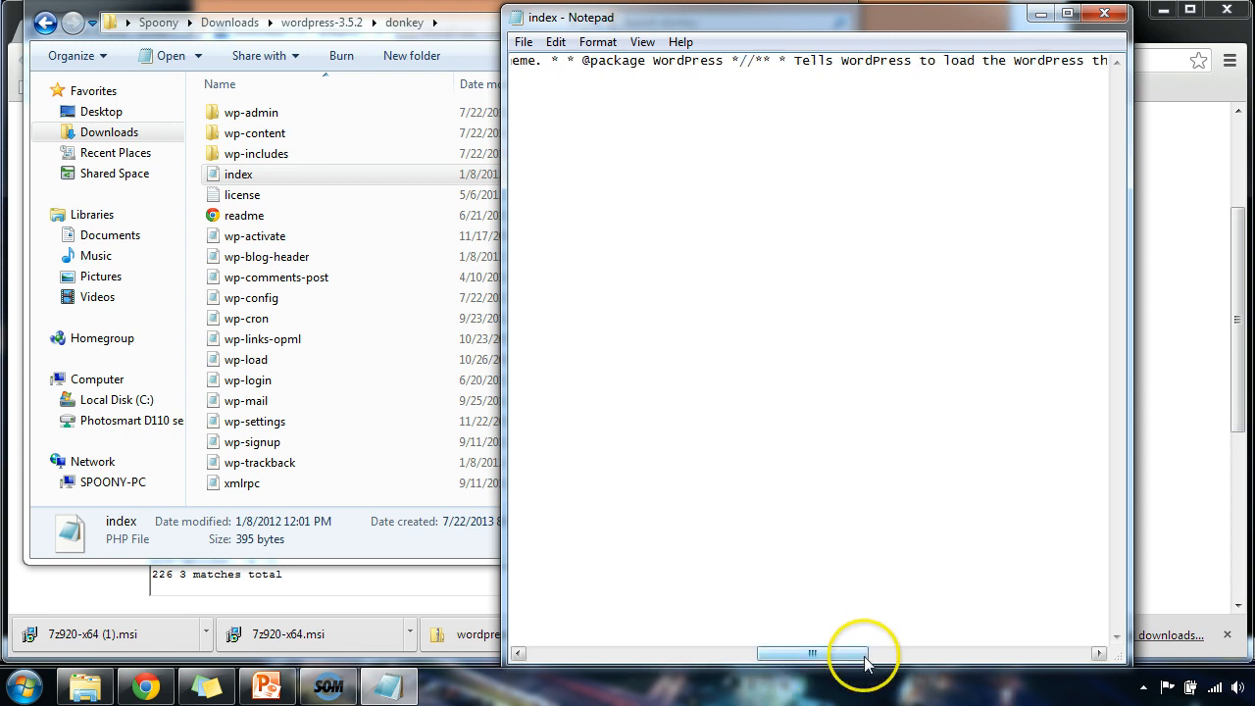
drag(873, 656, 1101, 653)
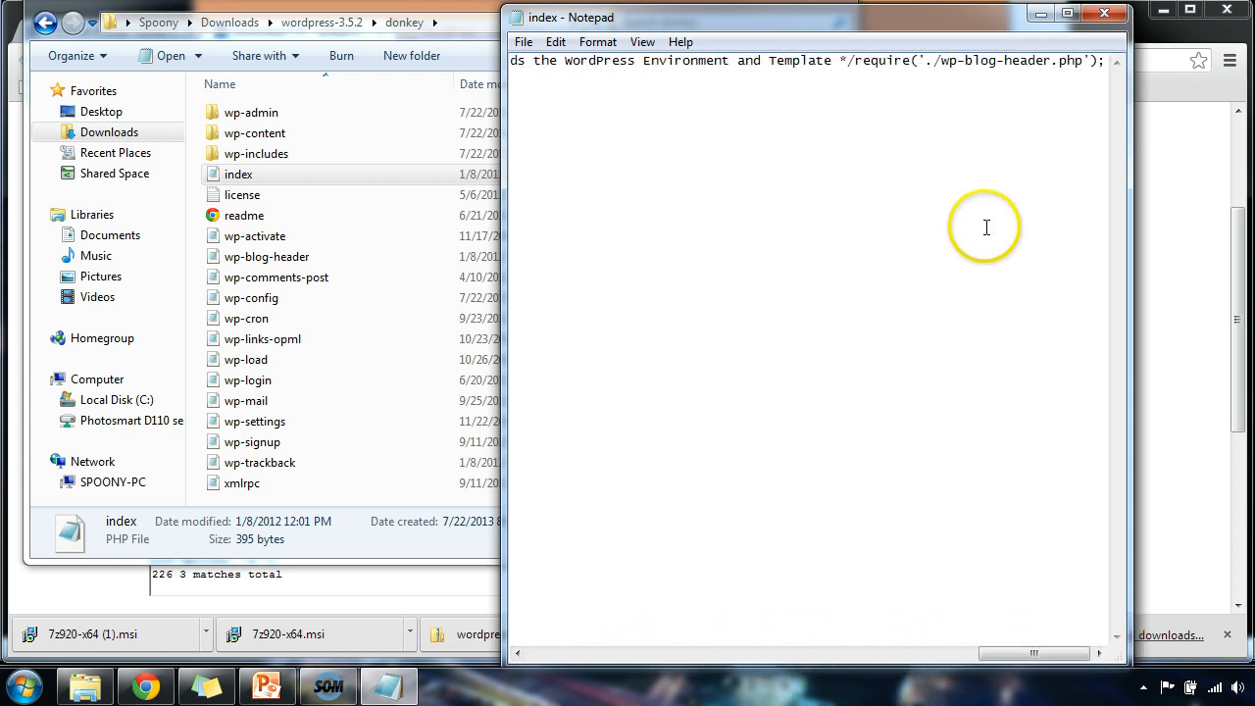
click(942, 63)
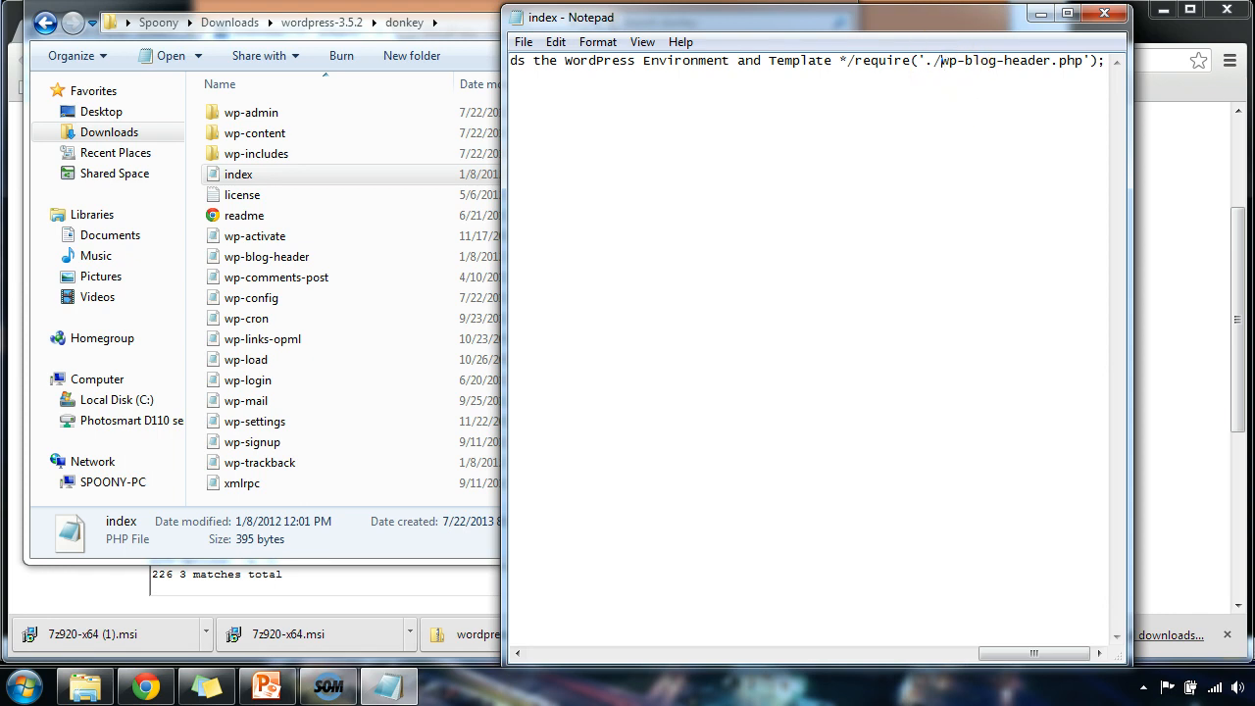
text(donkey/)
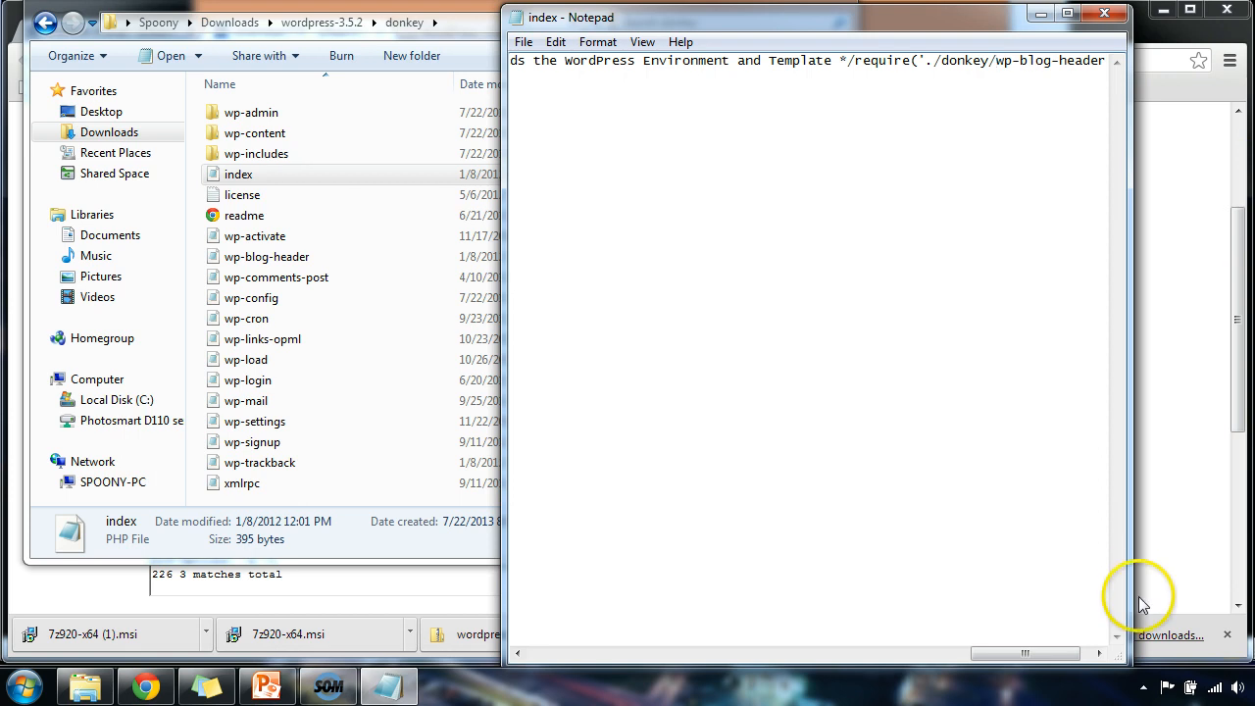
drag(1050, 655, 1079, 660)
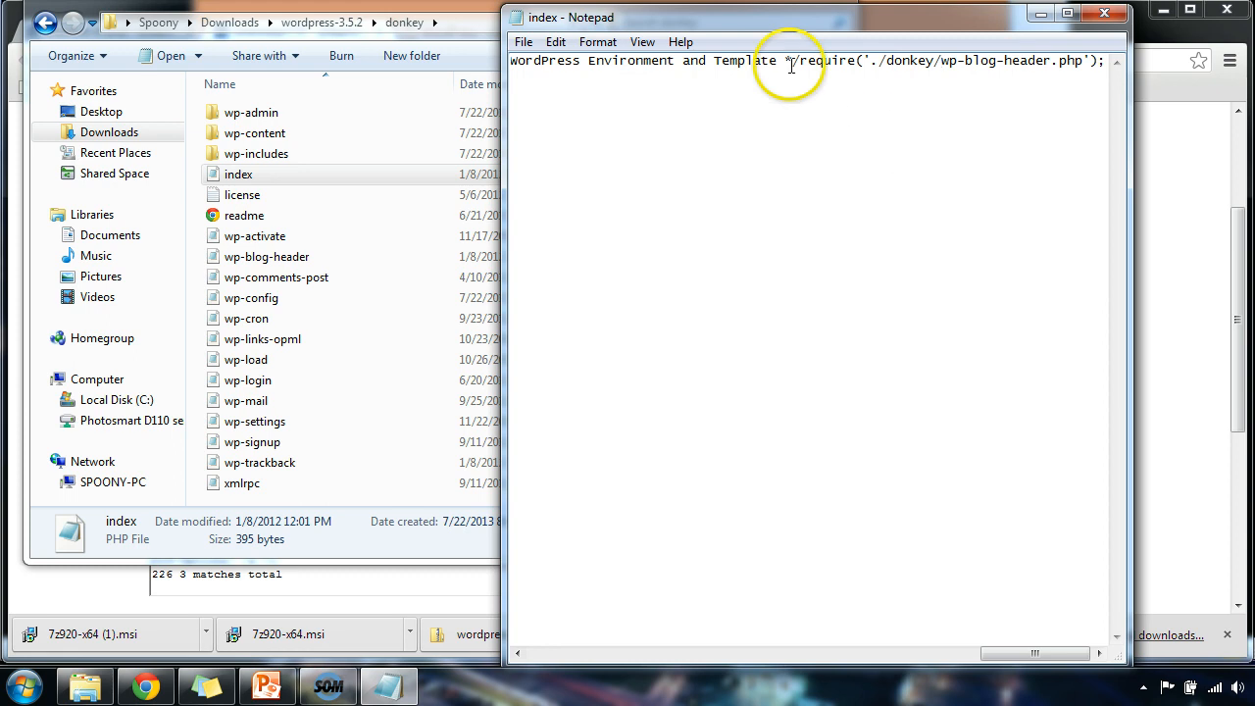
click(517, 44)
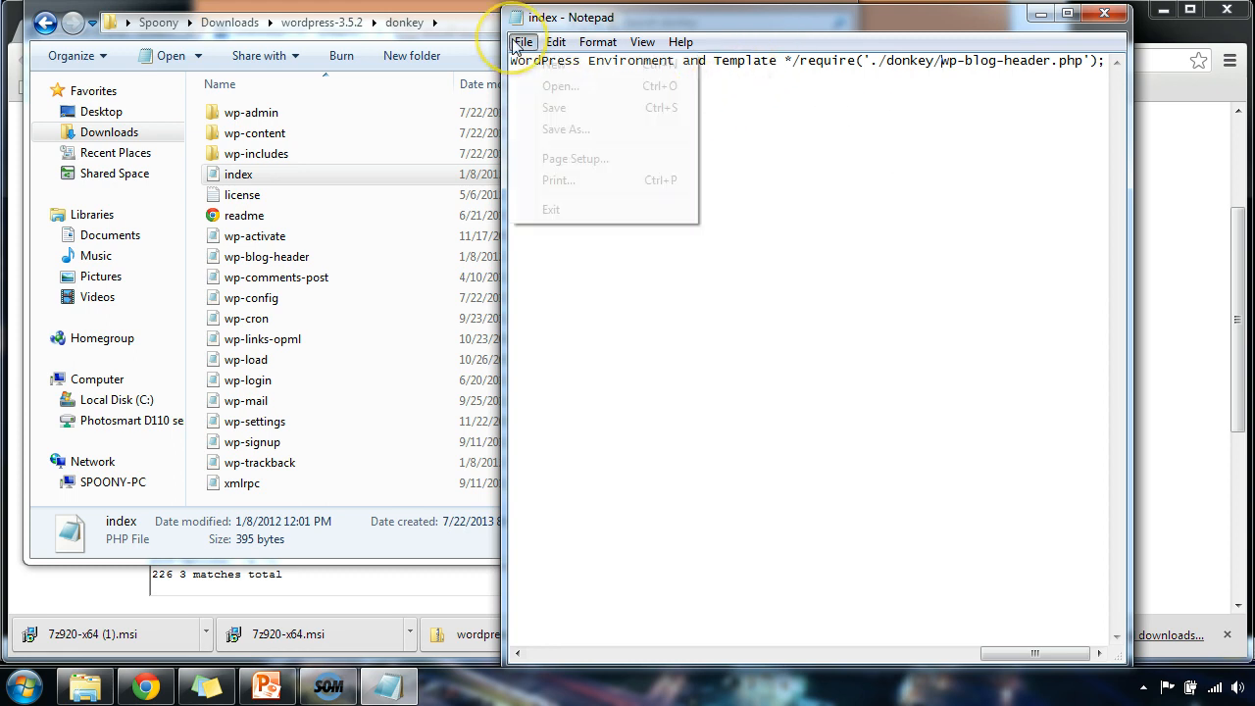
click(545, 108)
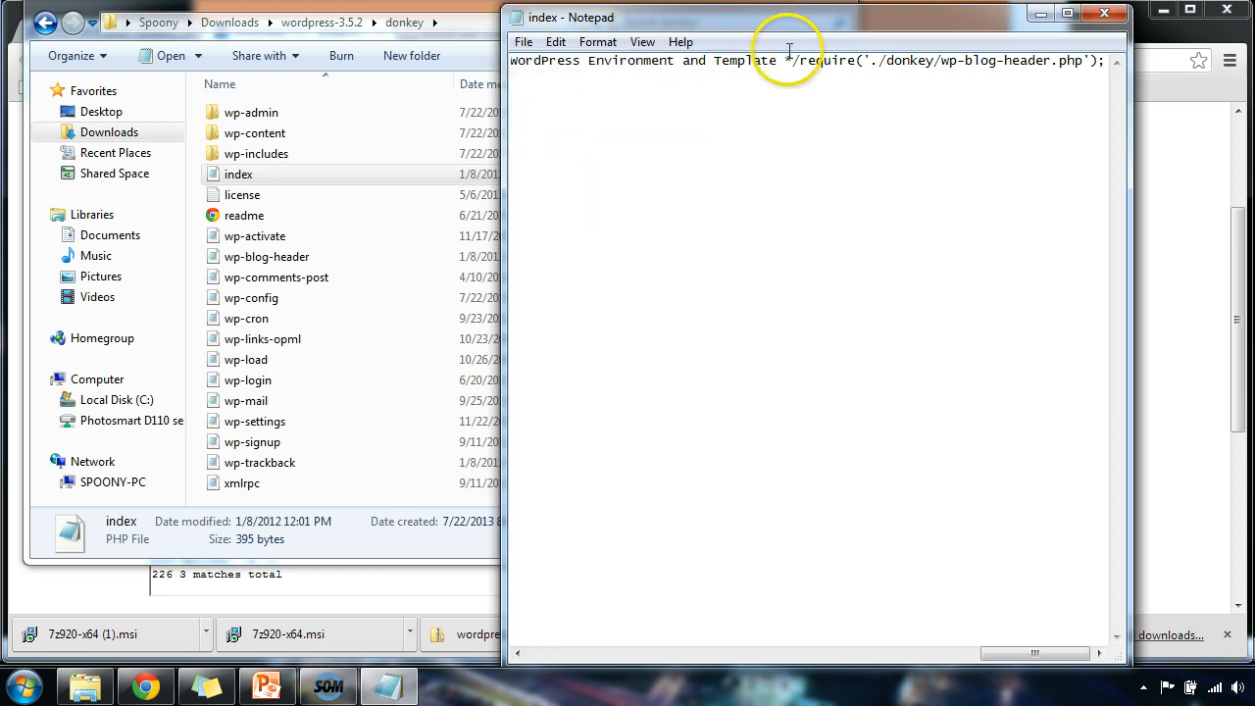
click(1104, 13)
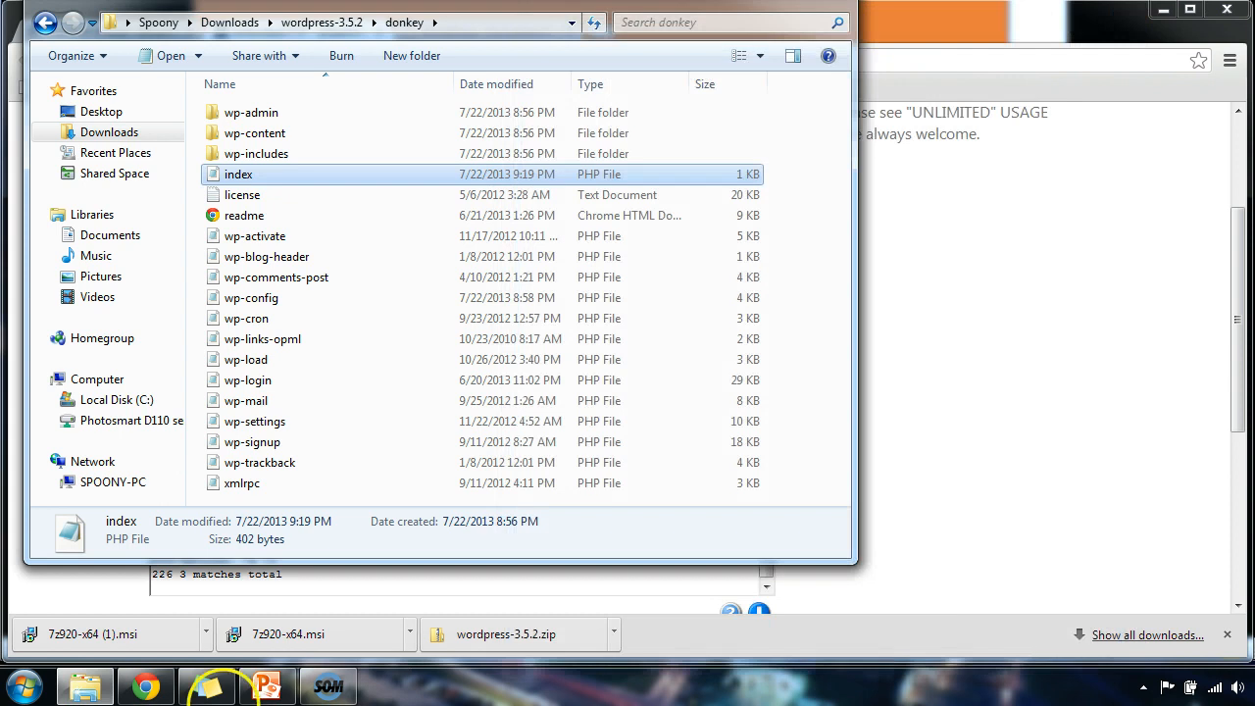
Upload the edited index.php from the local donkey folder into the server's public_html.
click(145, 686)
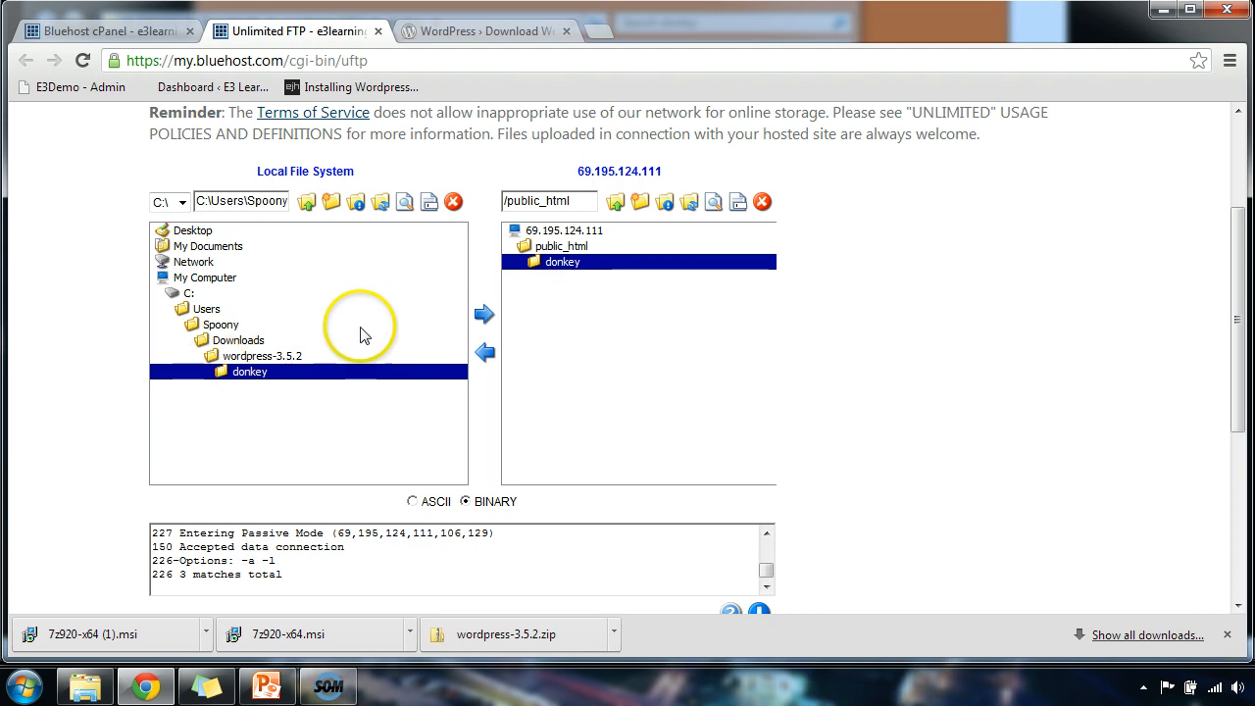
click(537, 249)
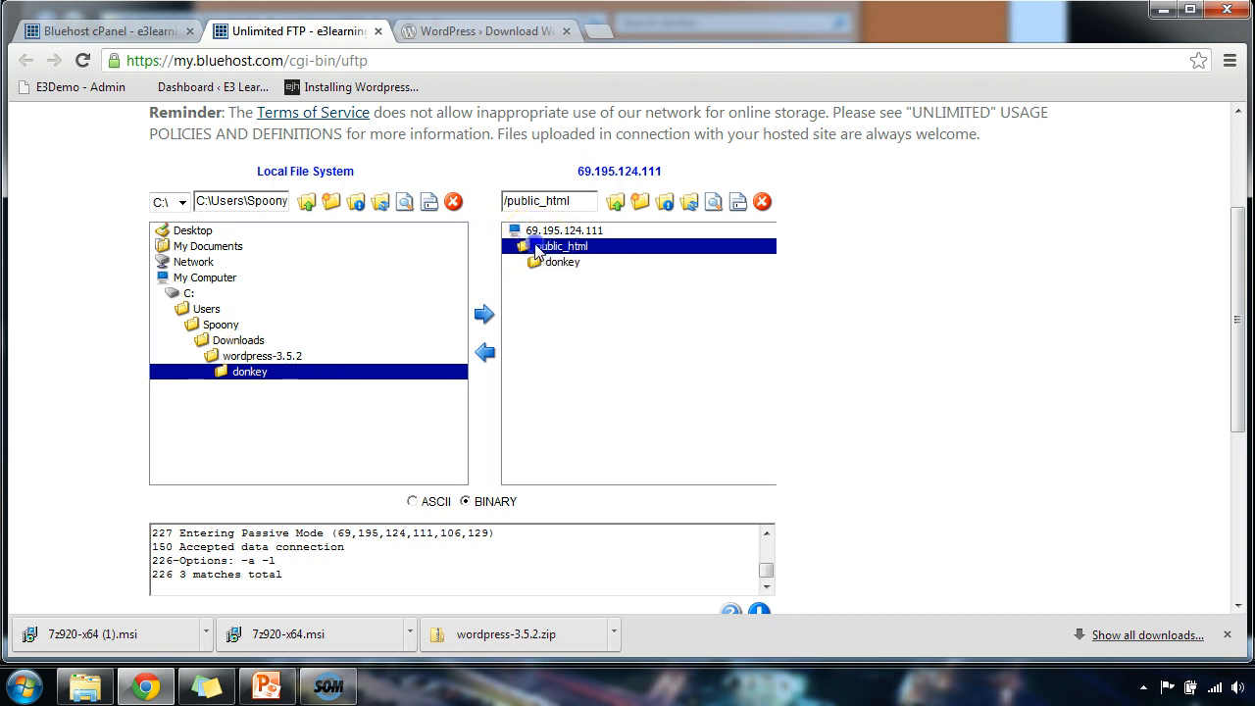
double_click(537, 251)
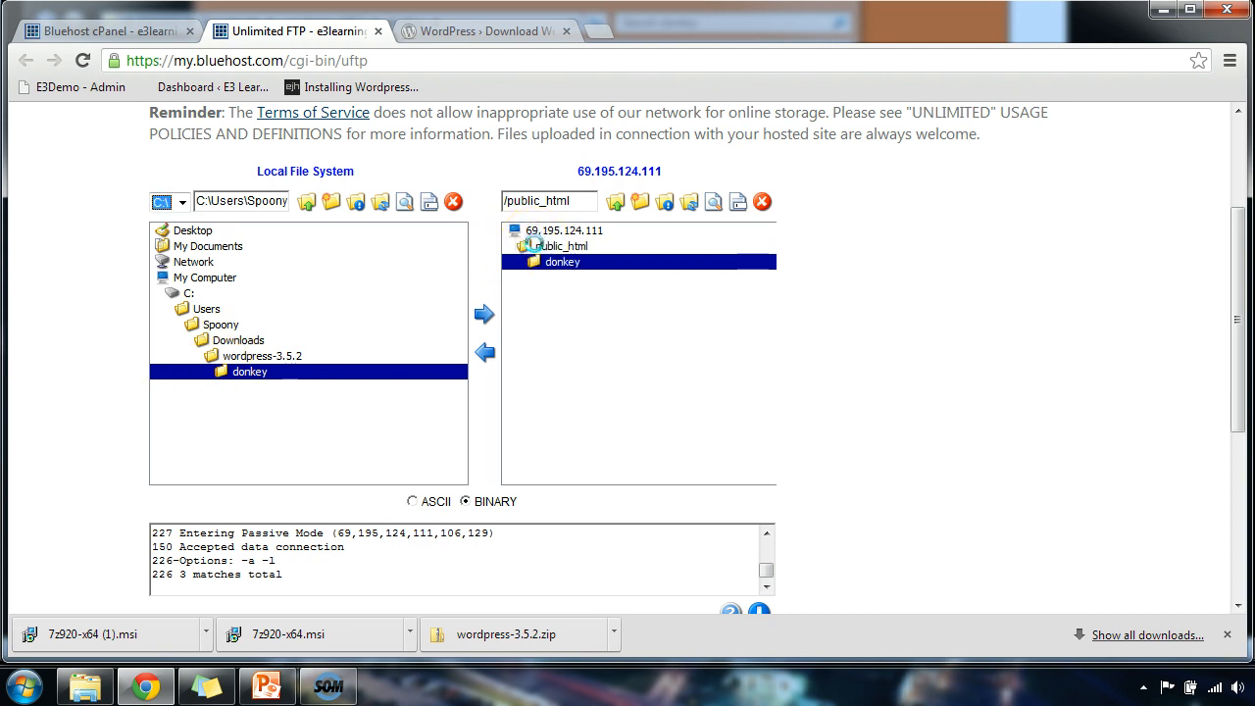
click(537, 249)
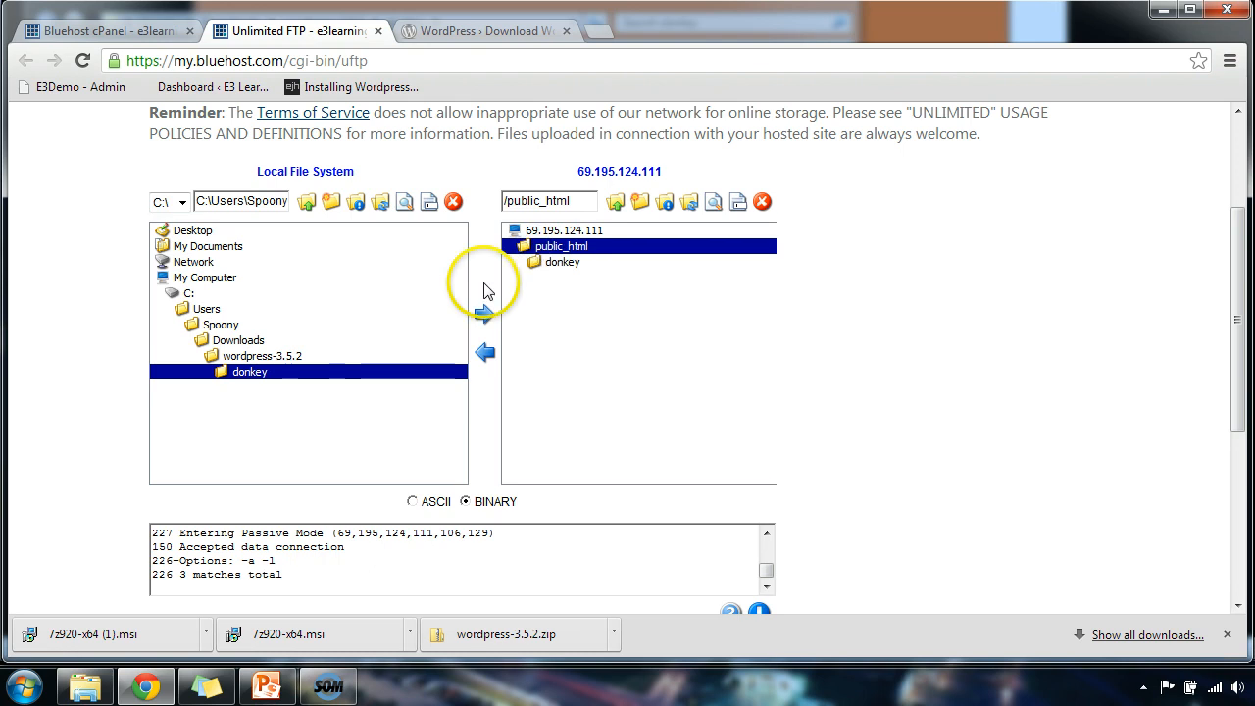
double_click(236, 379)
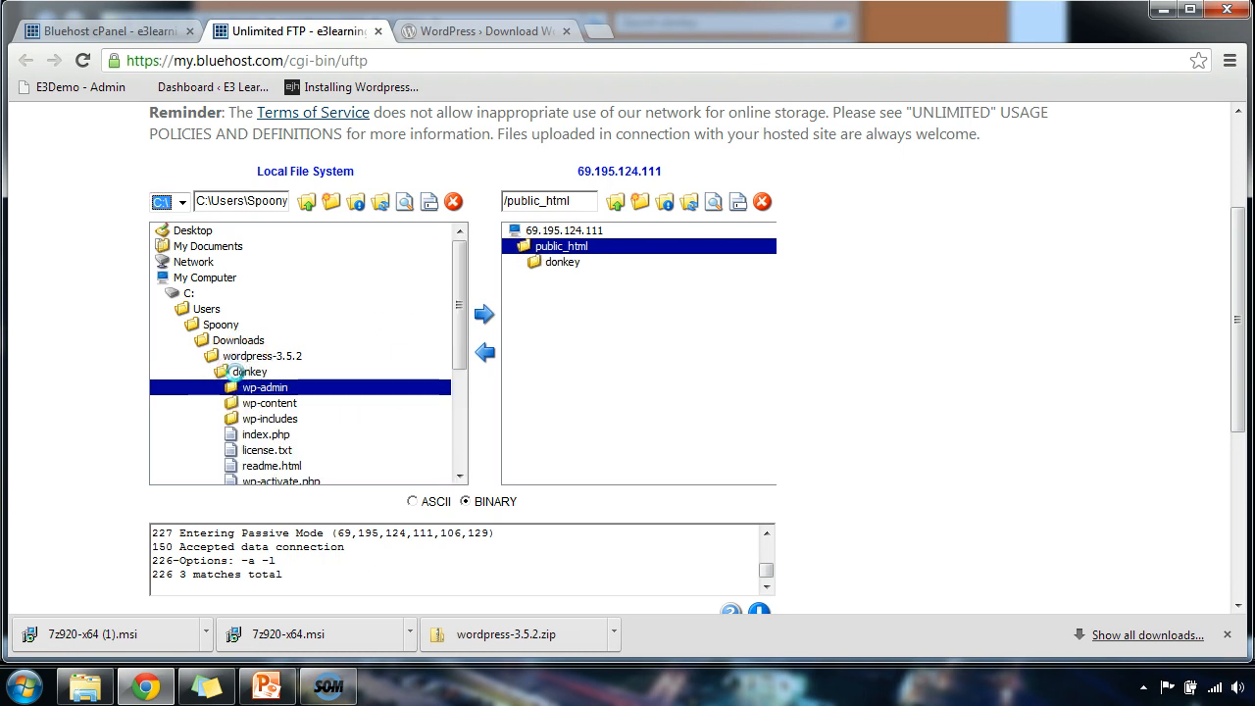
click(267, 434)
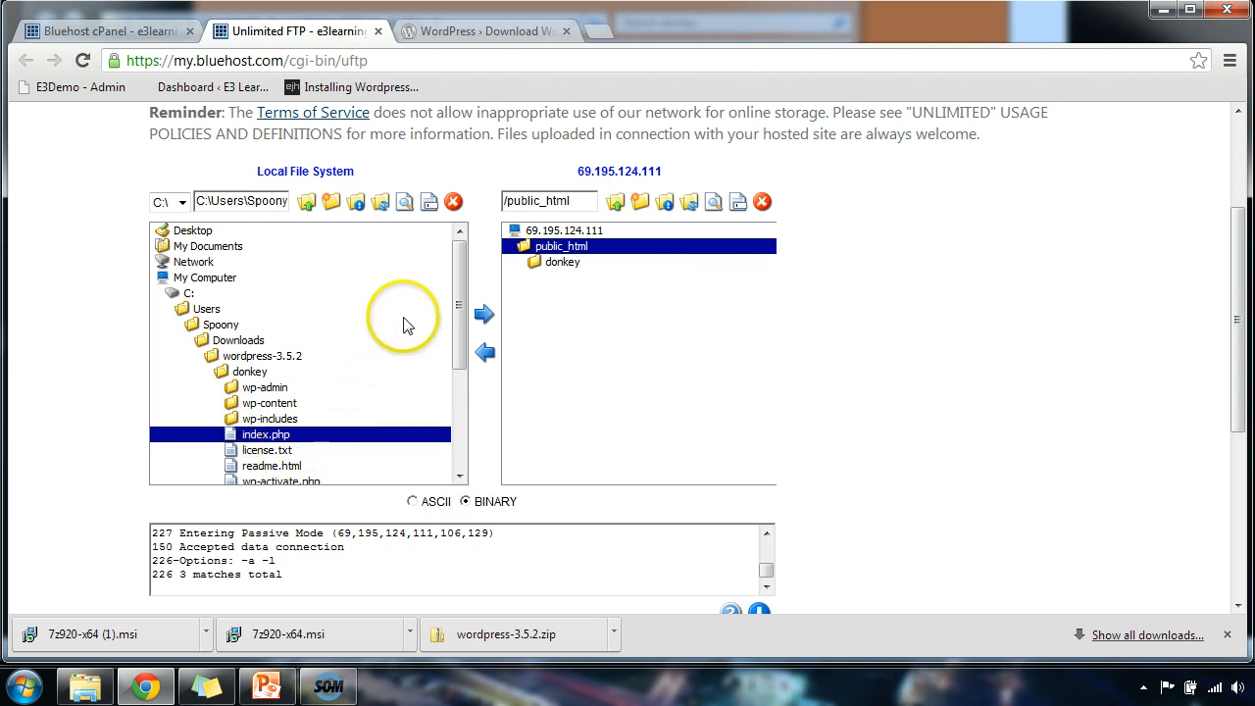
click(486, 316)
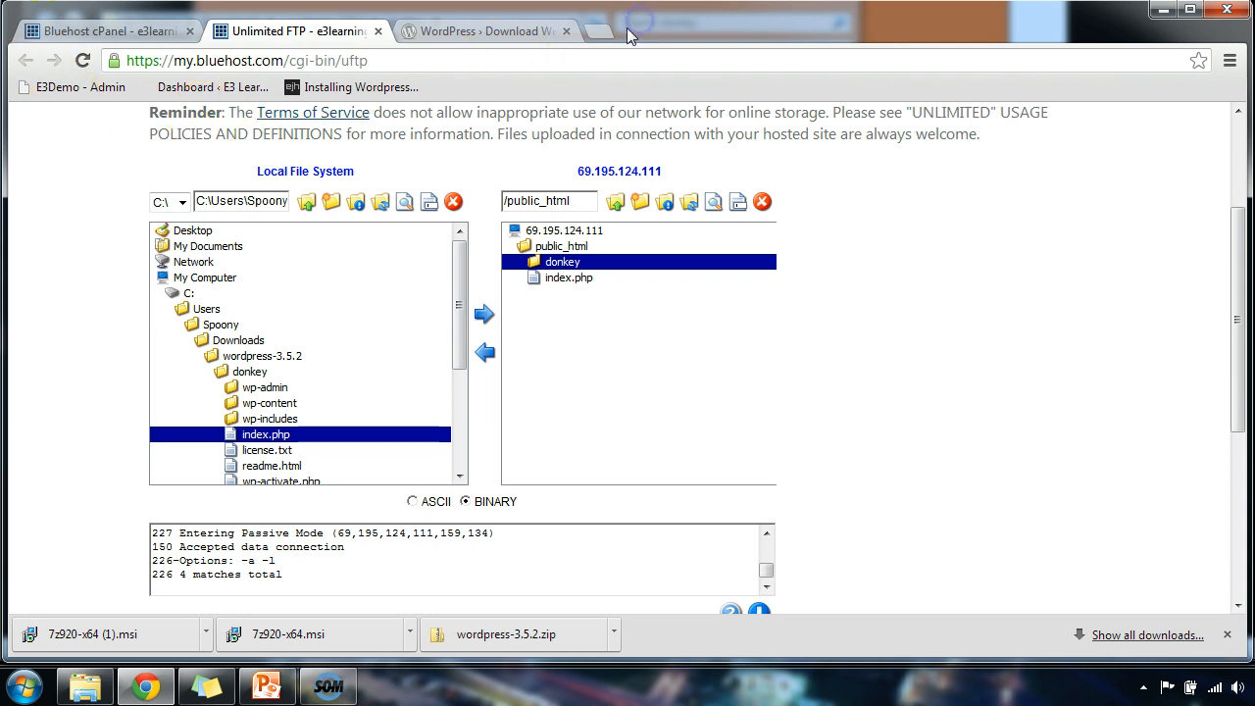
click(600, 32)
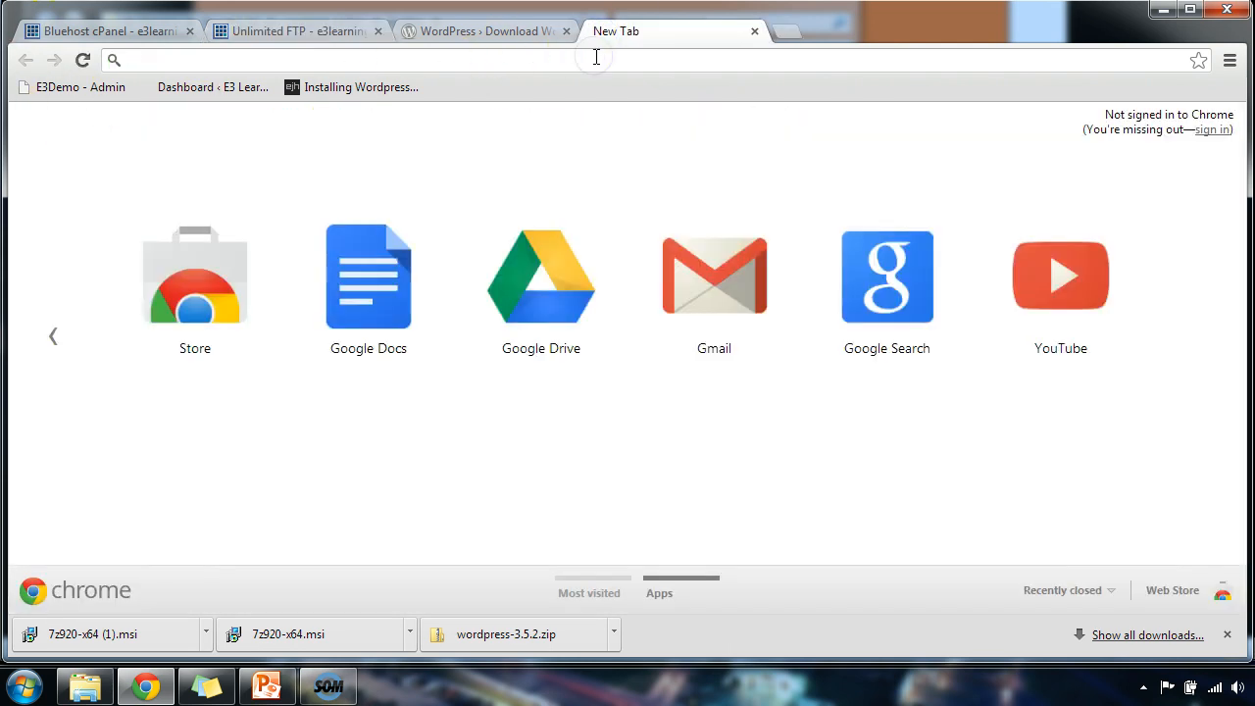
text(www.e3l)
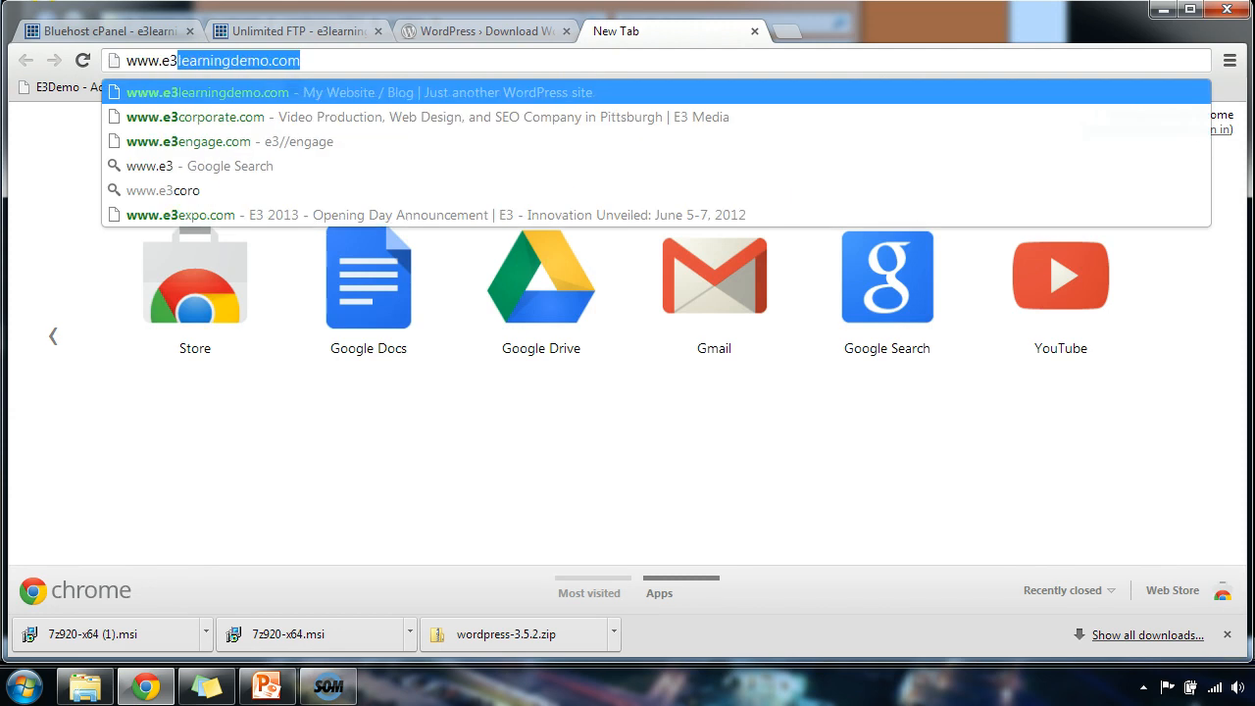
text(3q4nin)
key(BackSpace)
key(BackSpace)
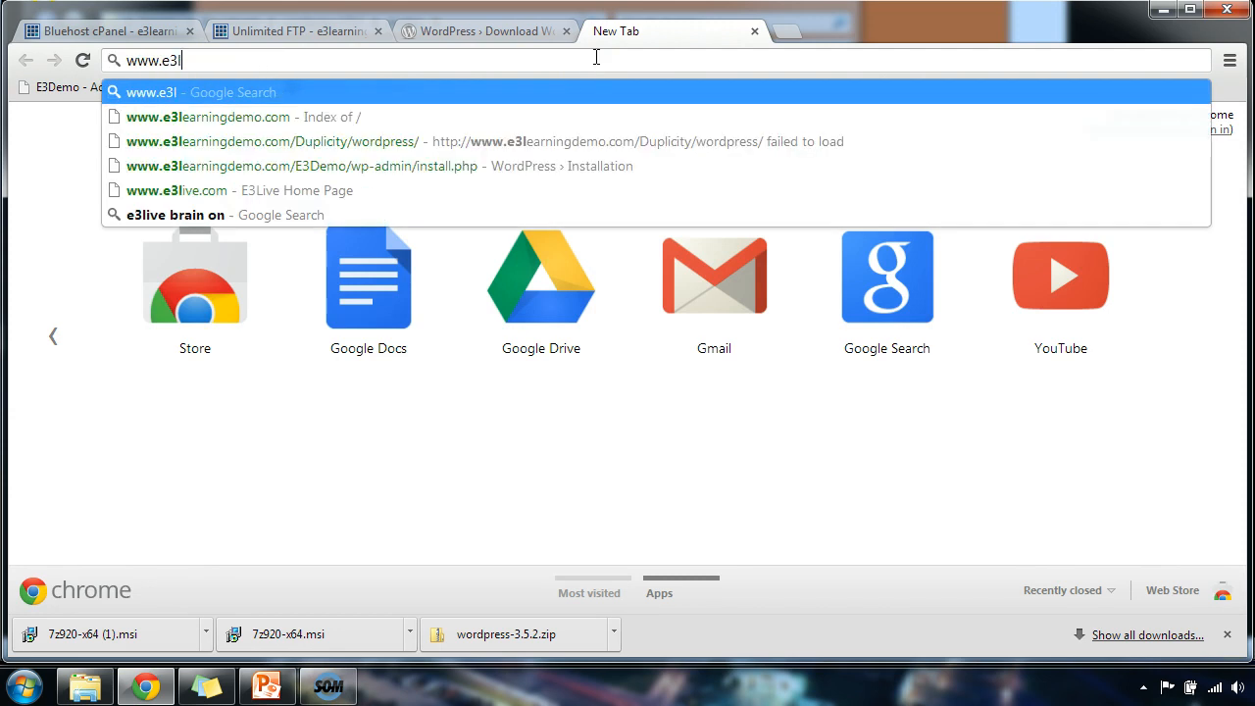
text(earningdemo.com)
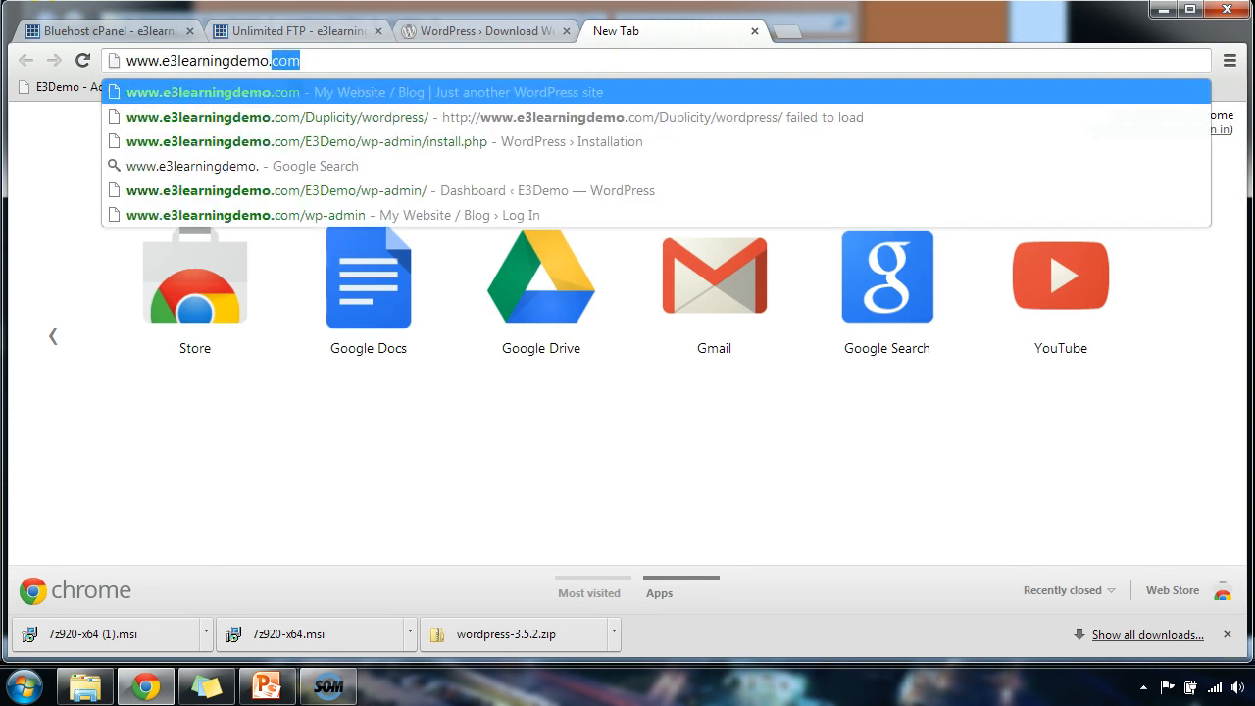
text(/)
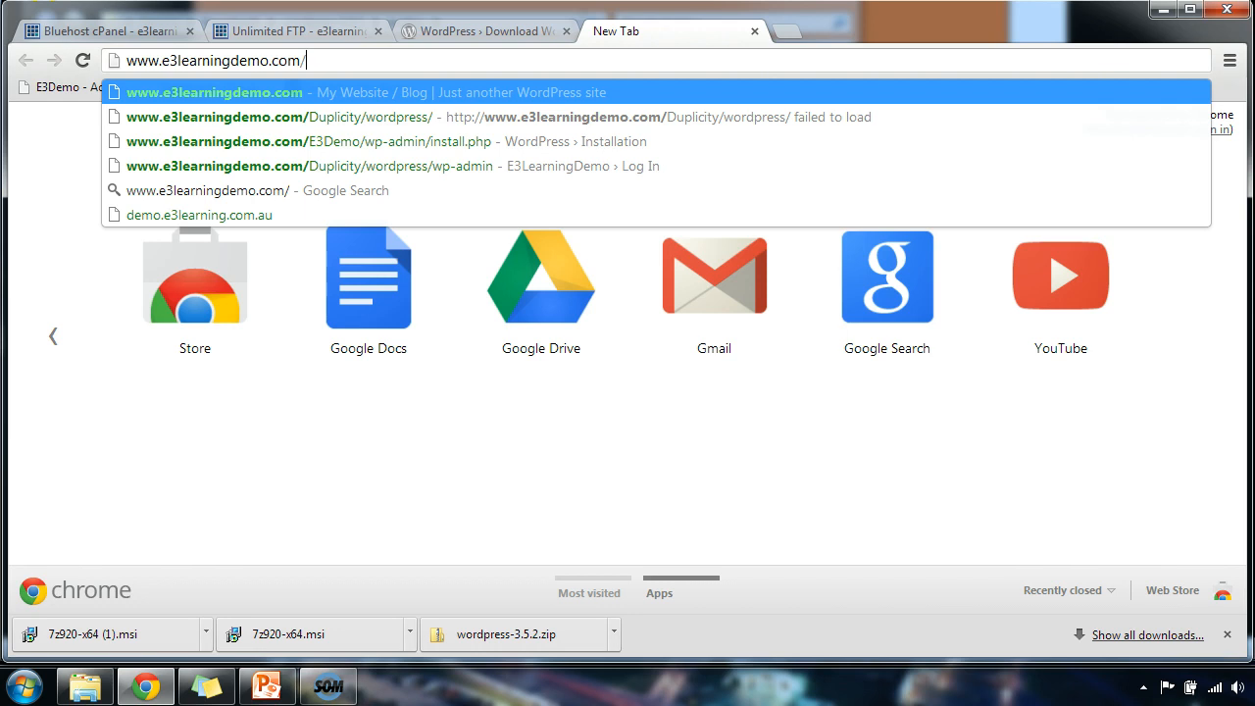
text(donkey/wp-)
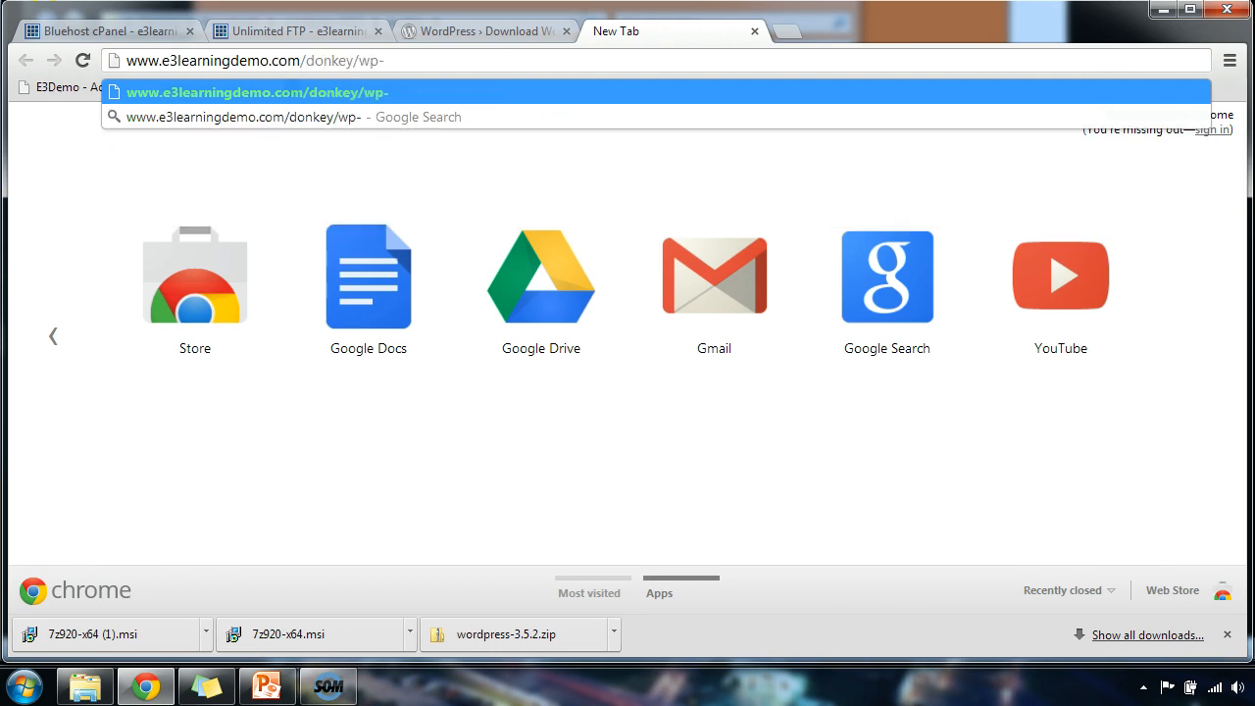
text(admin)
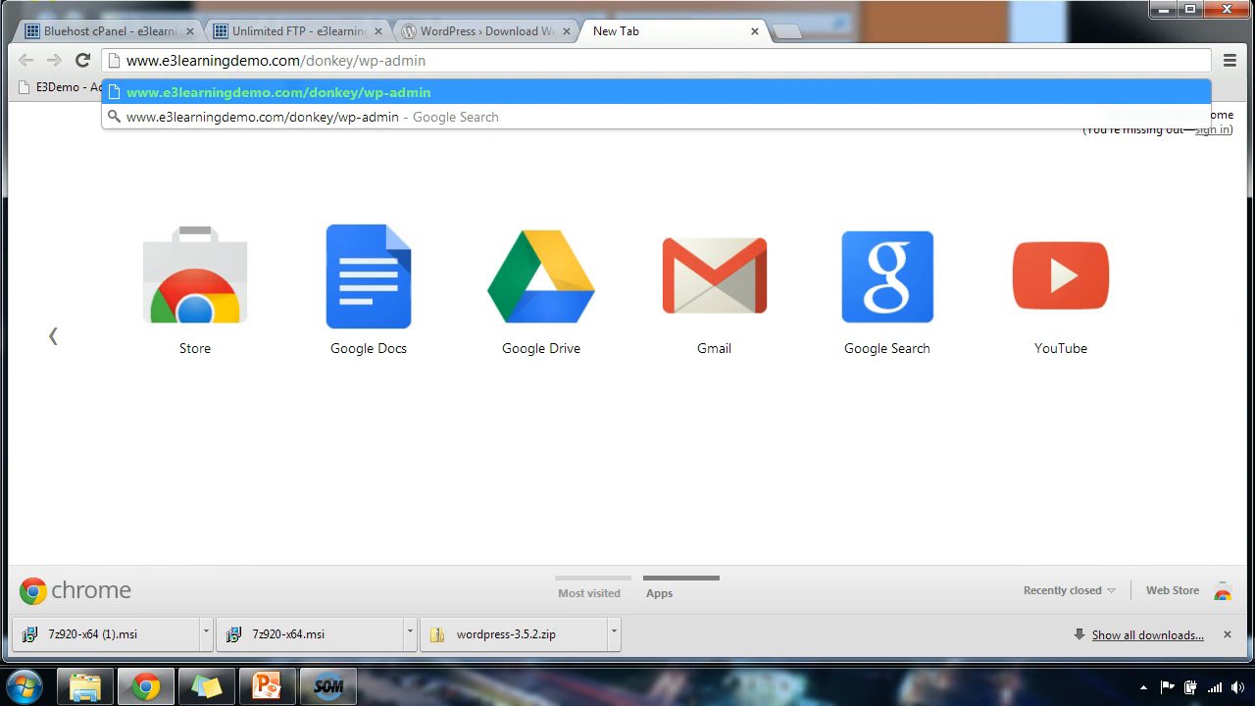
text(/install.php)
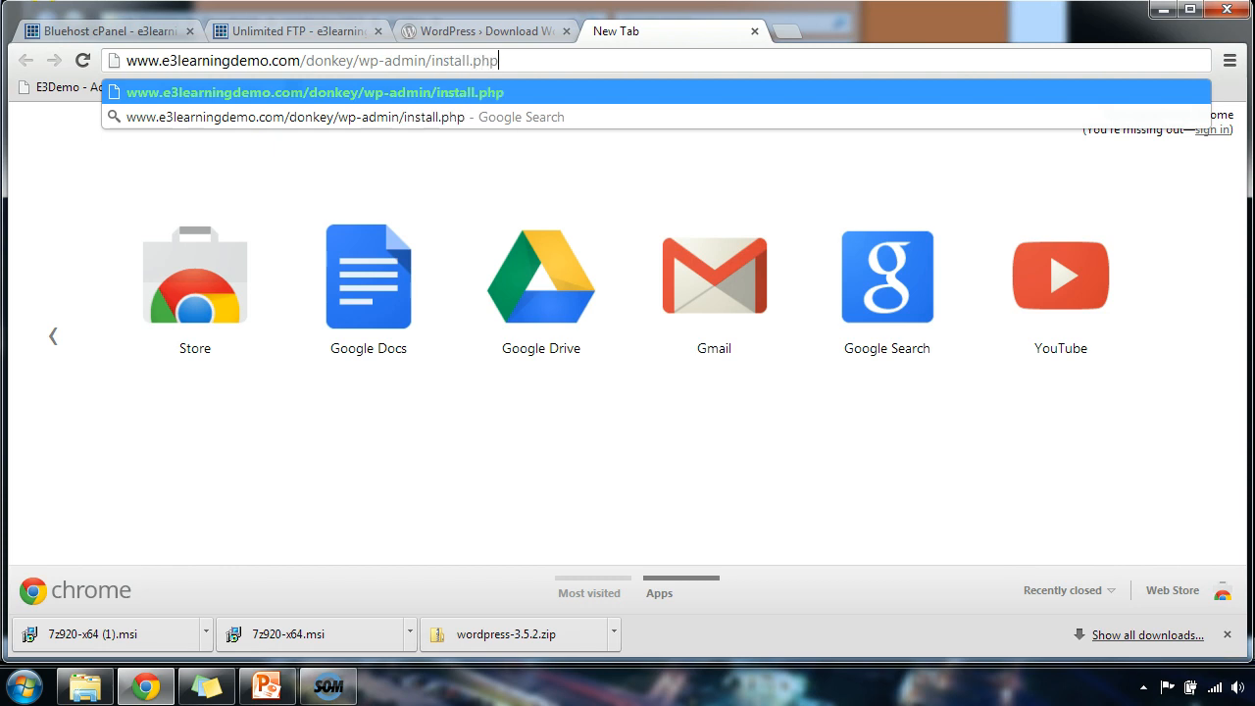
key(Return)
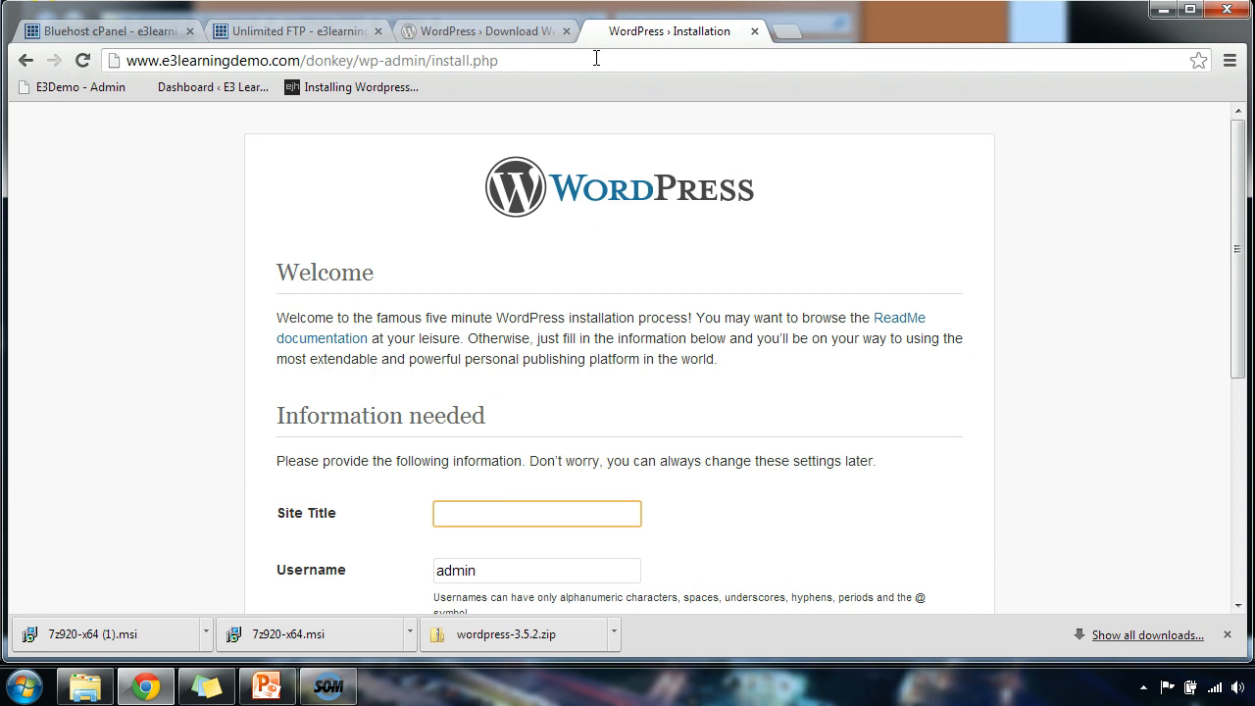
Enter the admin username and the Site Title 'WordPress Tutorial'.
scroll(734, 357, down, 2)
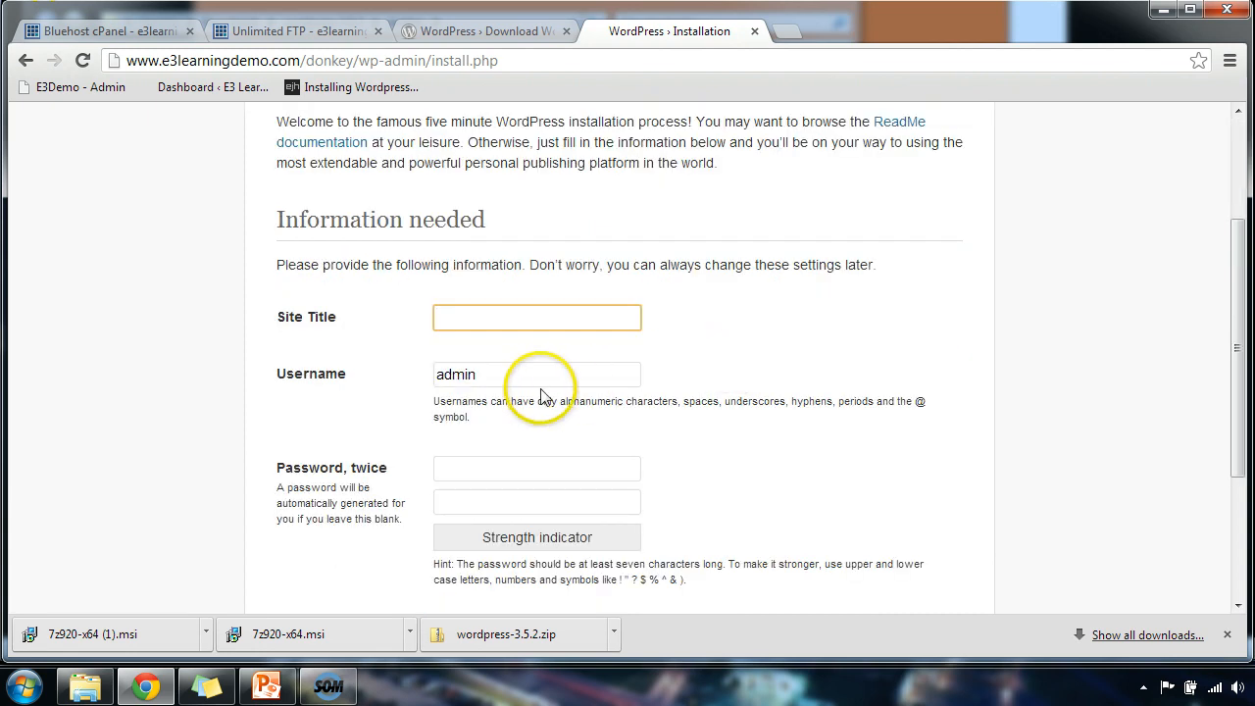
key(Tab)
text(chris)
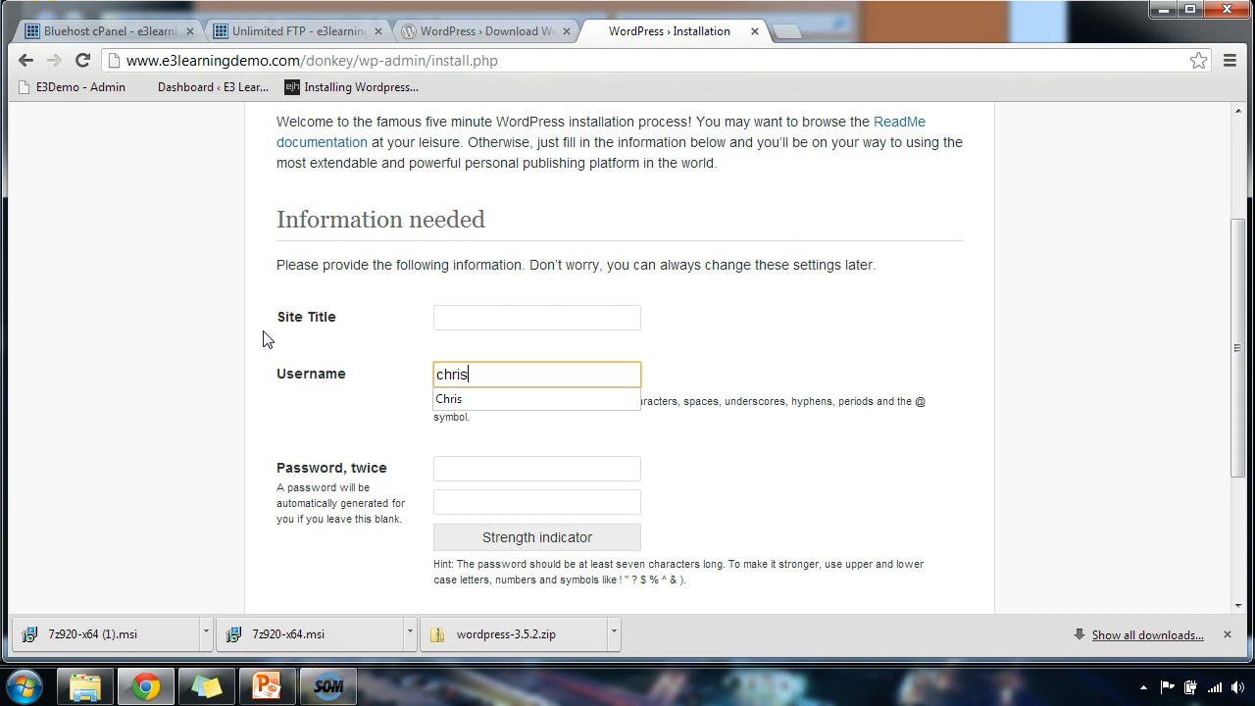
click(485, 319)
text(W)
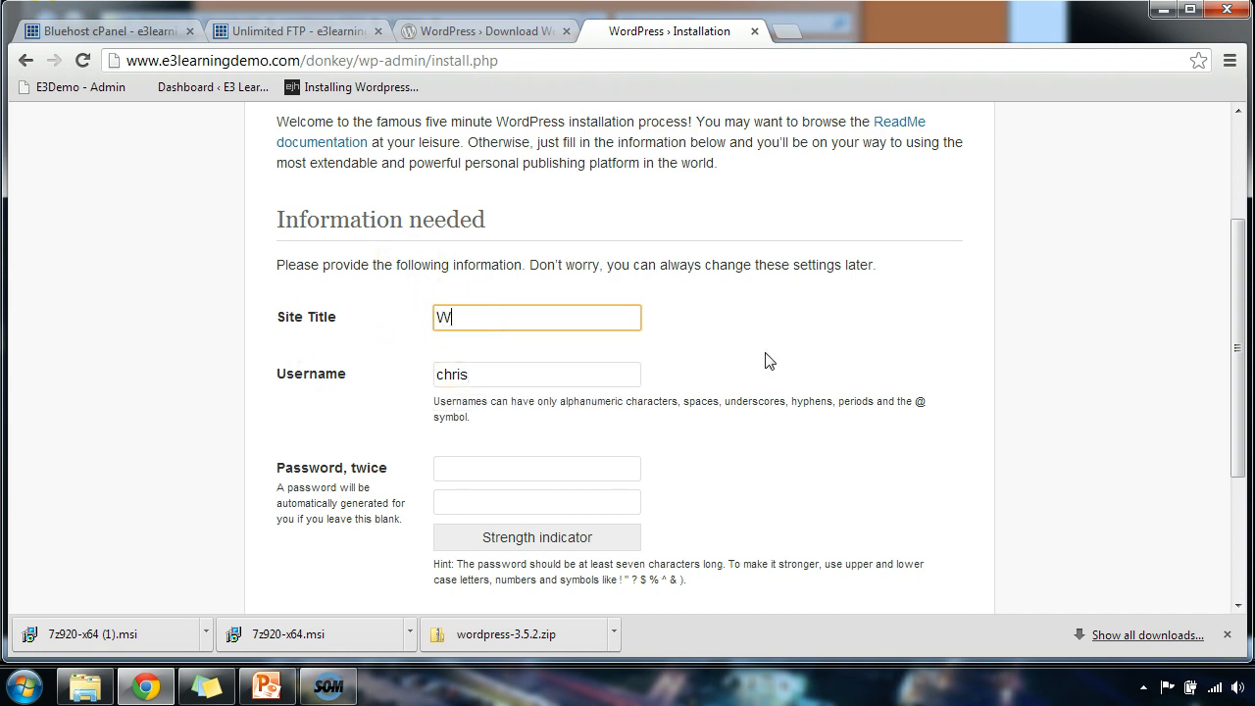
text(ordPress Tutorial)
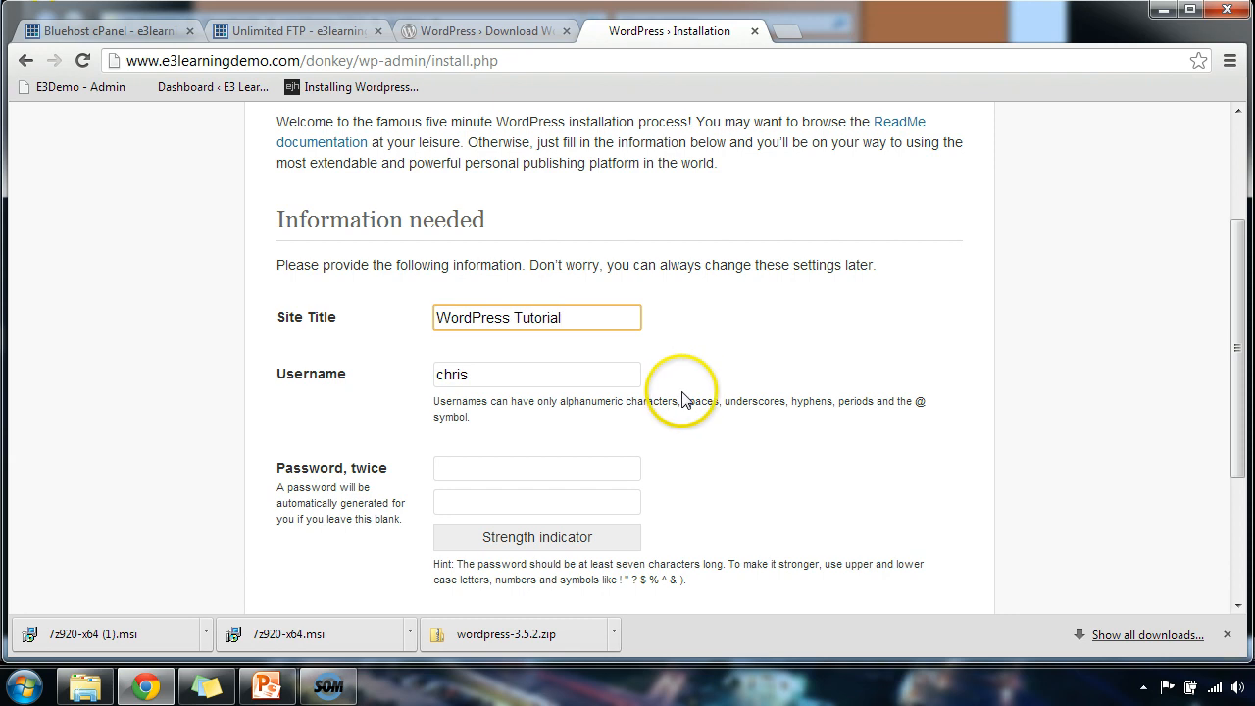
Enter the strong admin password in both password fields.
click(525, 470)
scroll(531, 470, down, 1)
scroll(531, 470, down, 1)
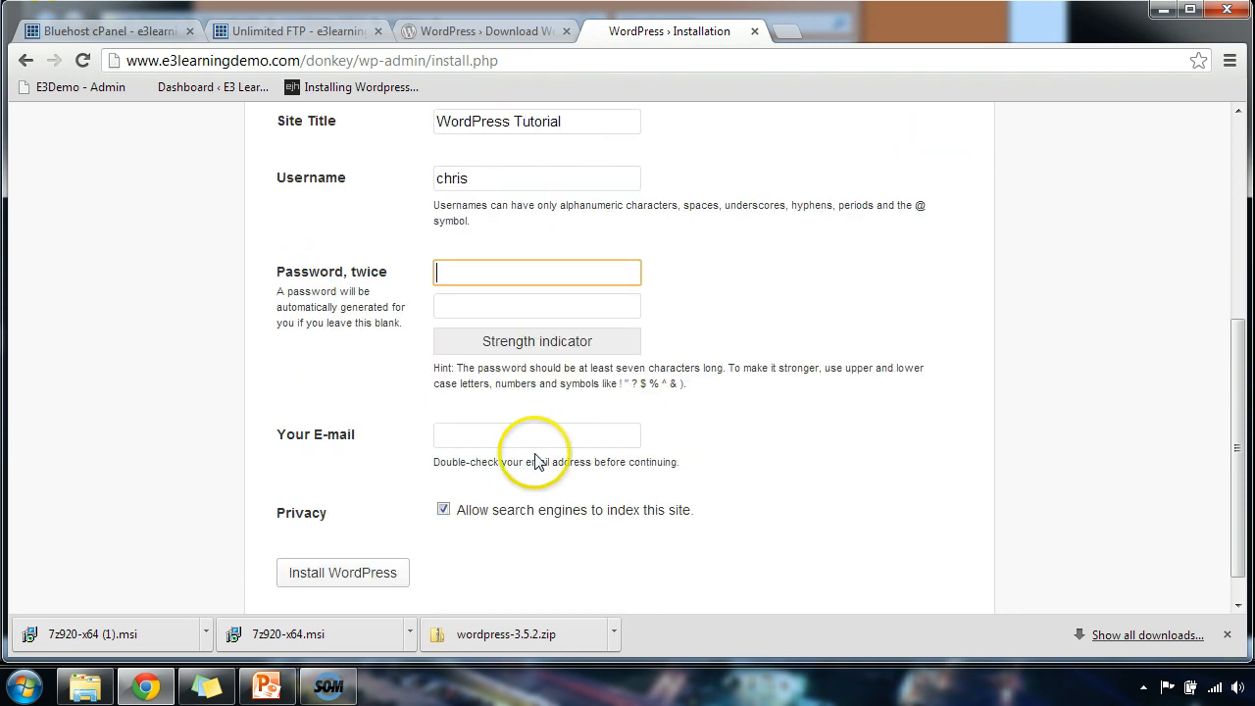
click(527, 283)
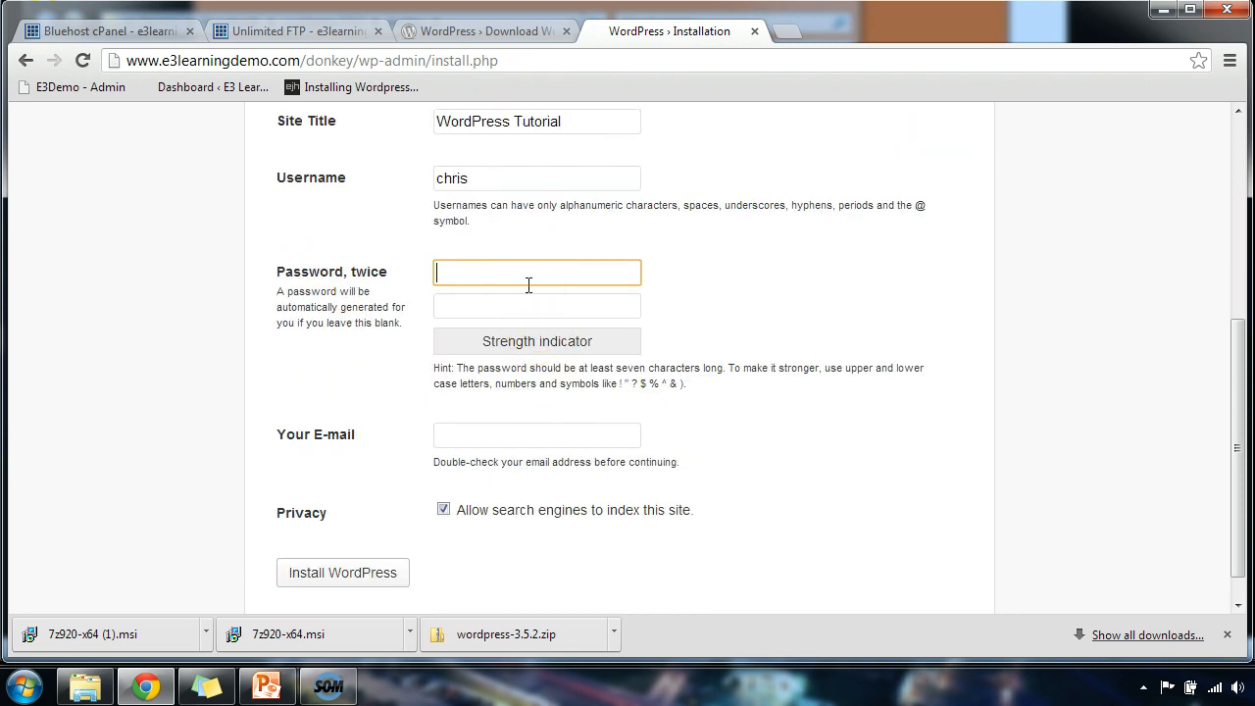
text(••••)
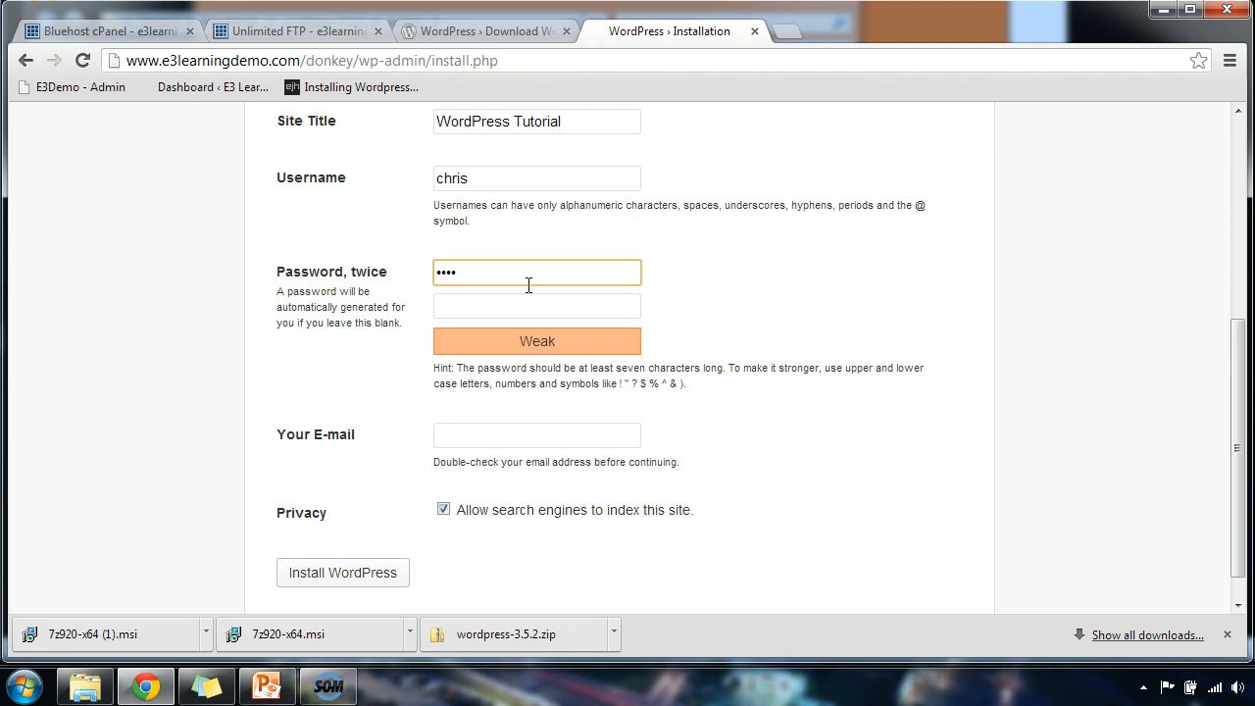
text(•••••••••)
key(Tab)
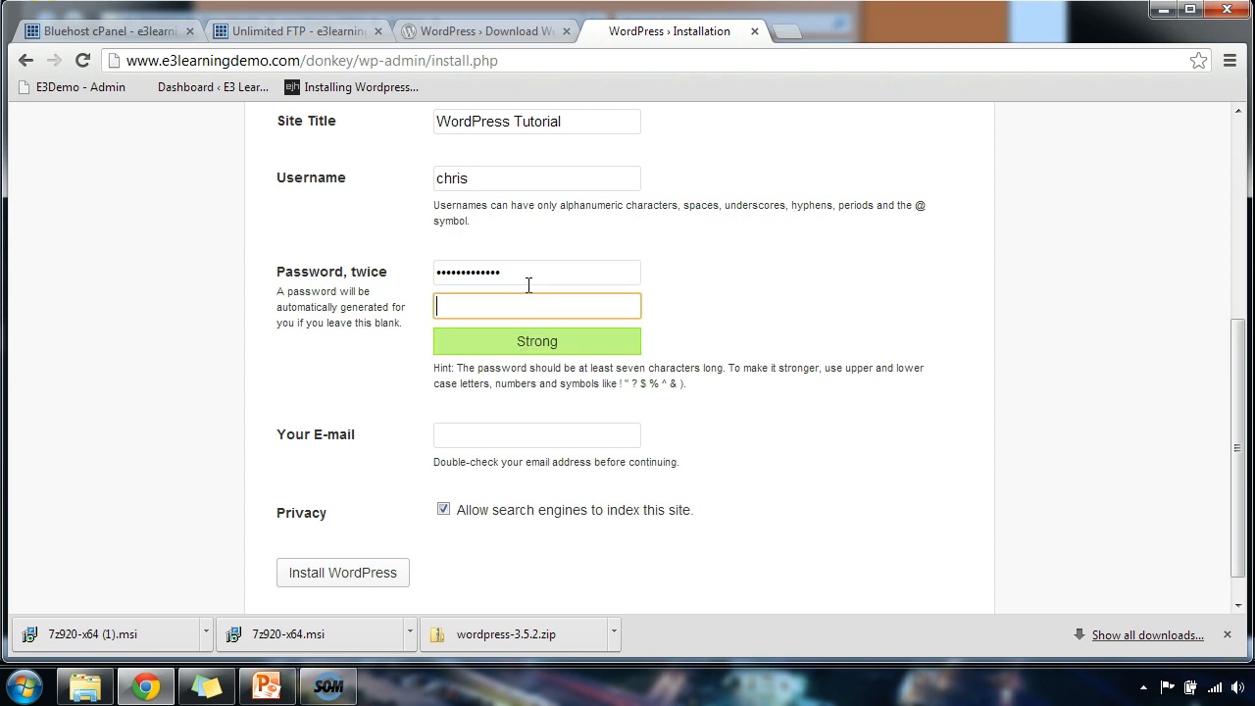
text(••••)
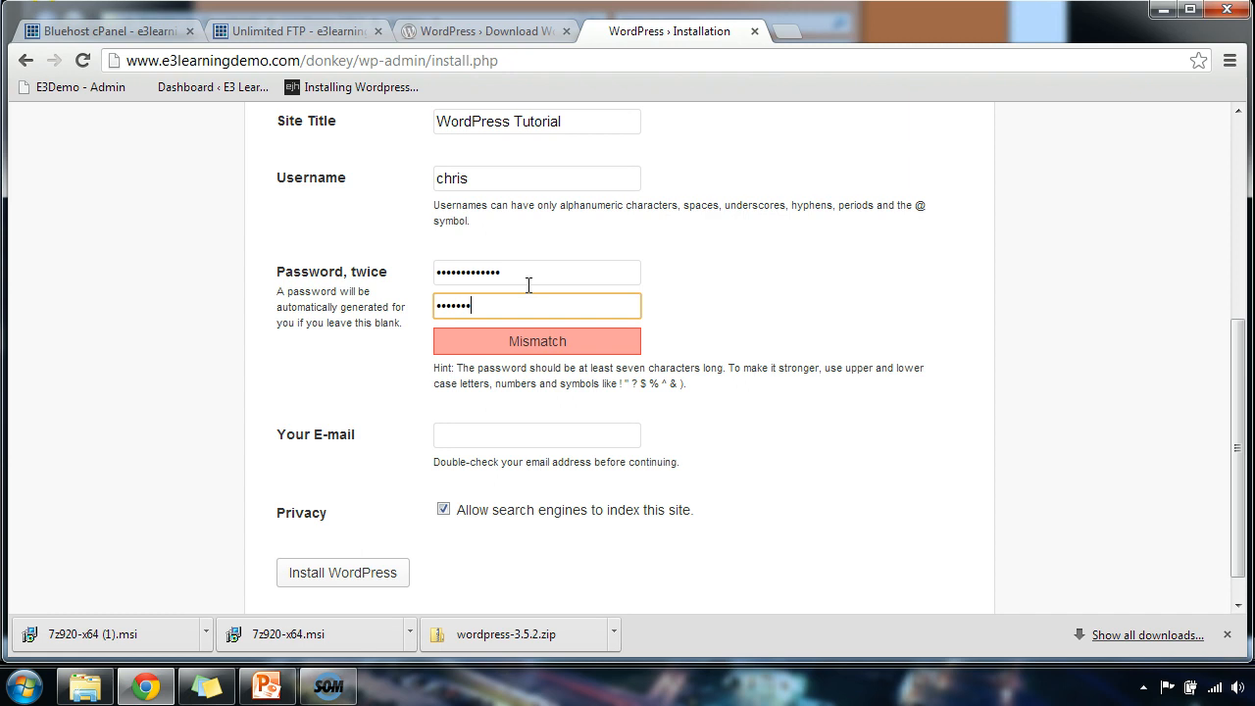
text(•••••••••)
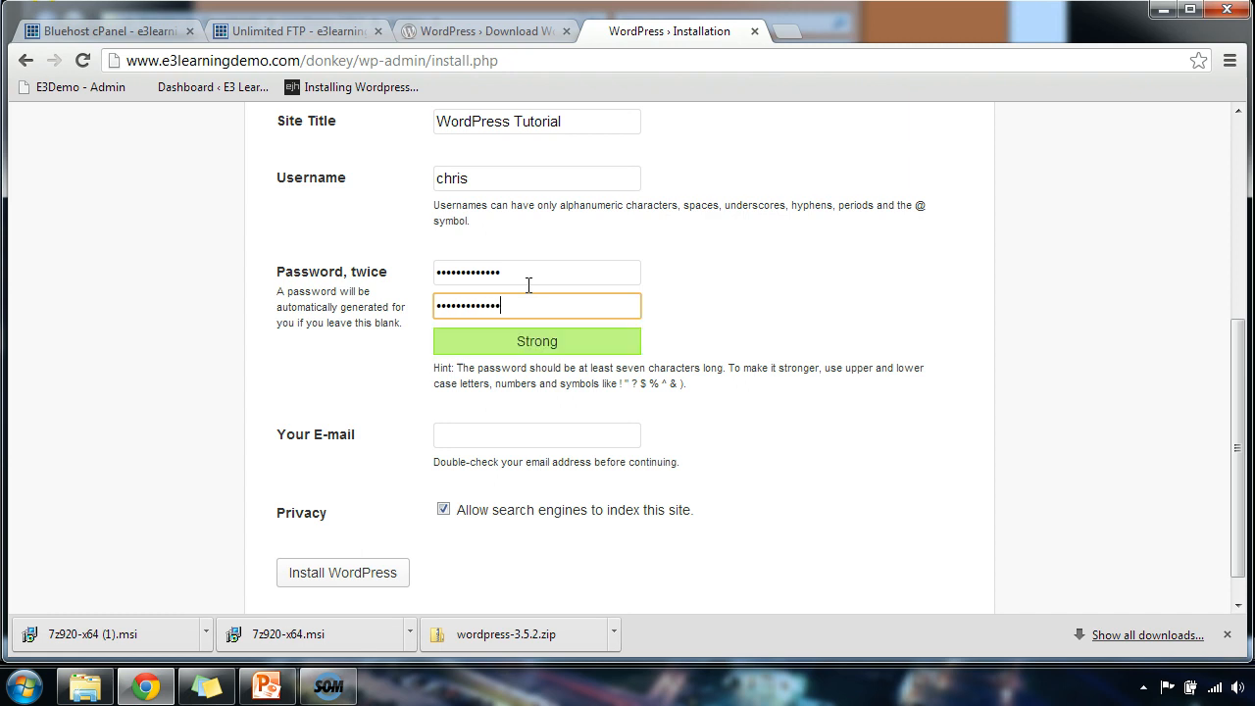
Fill in the admin e-mail address, turn off search engine indexing, and install WordPress.
click(506, 434)
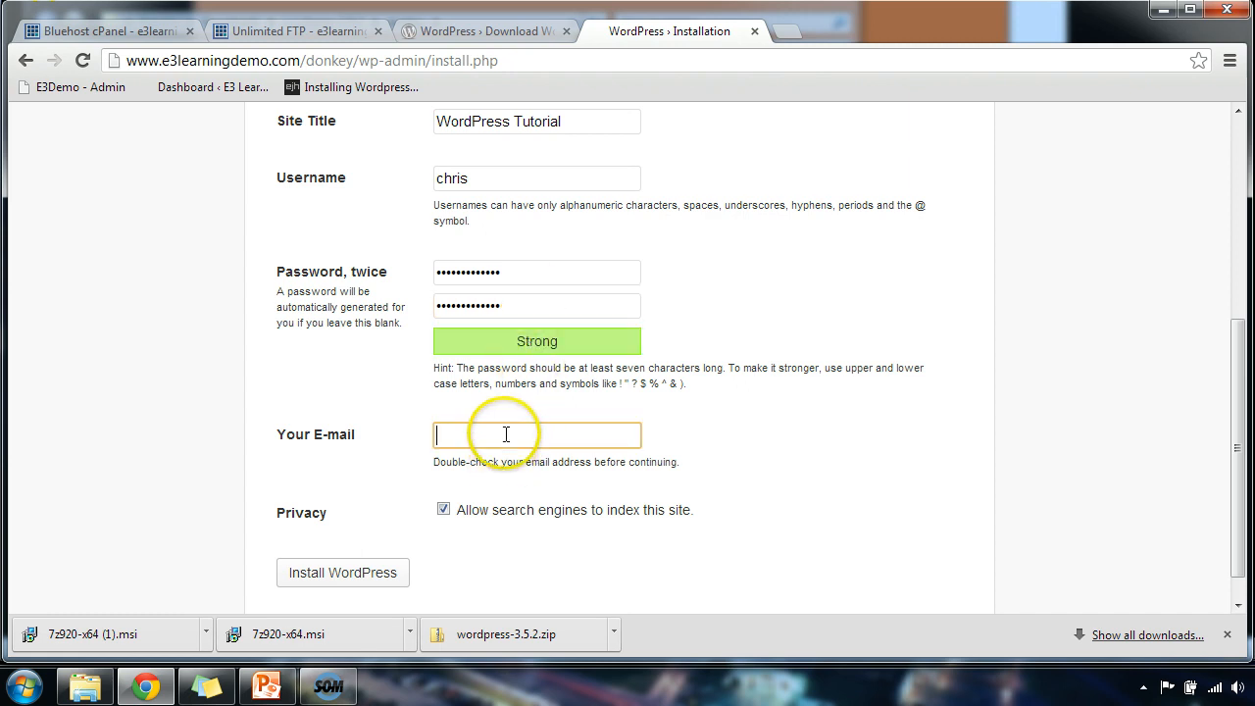
click(506, 434)
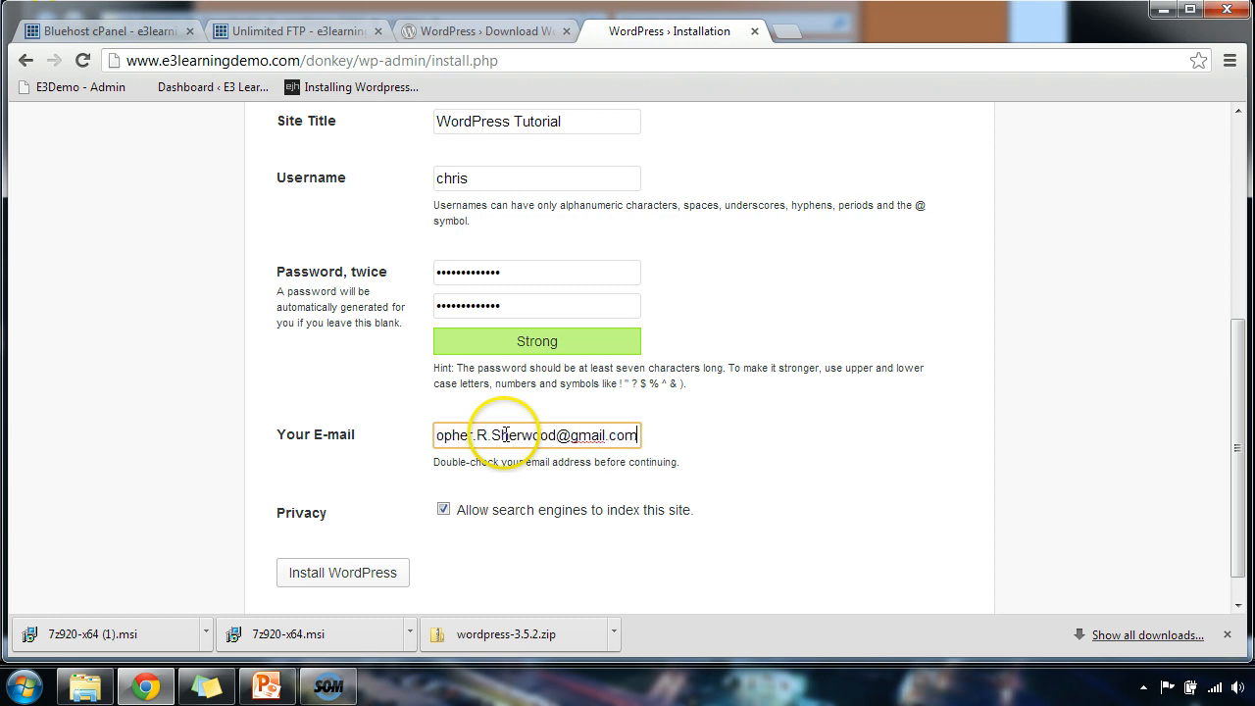
click(443, 509)
click(381, 573)
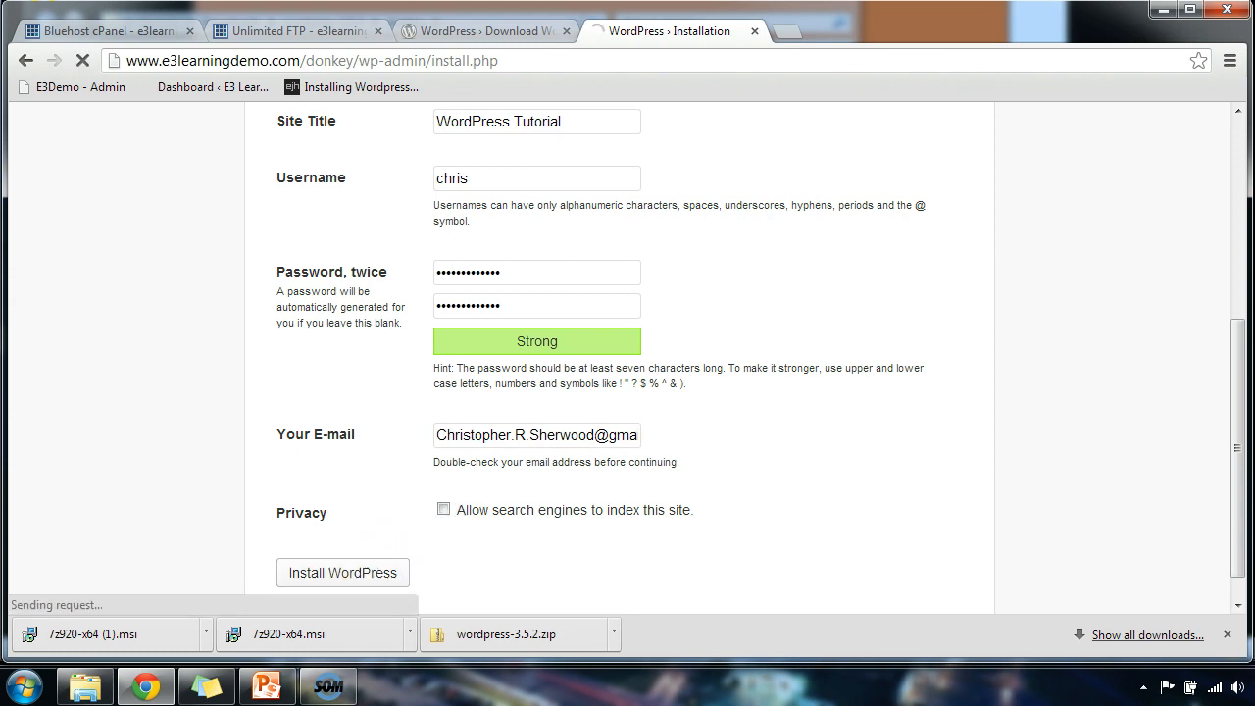
Log in with the admin username and password, then open a new browser tab.
click(530, 357)
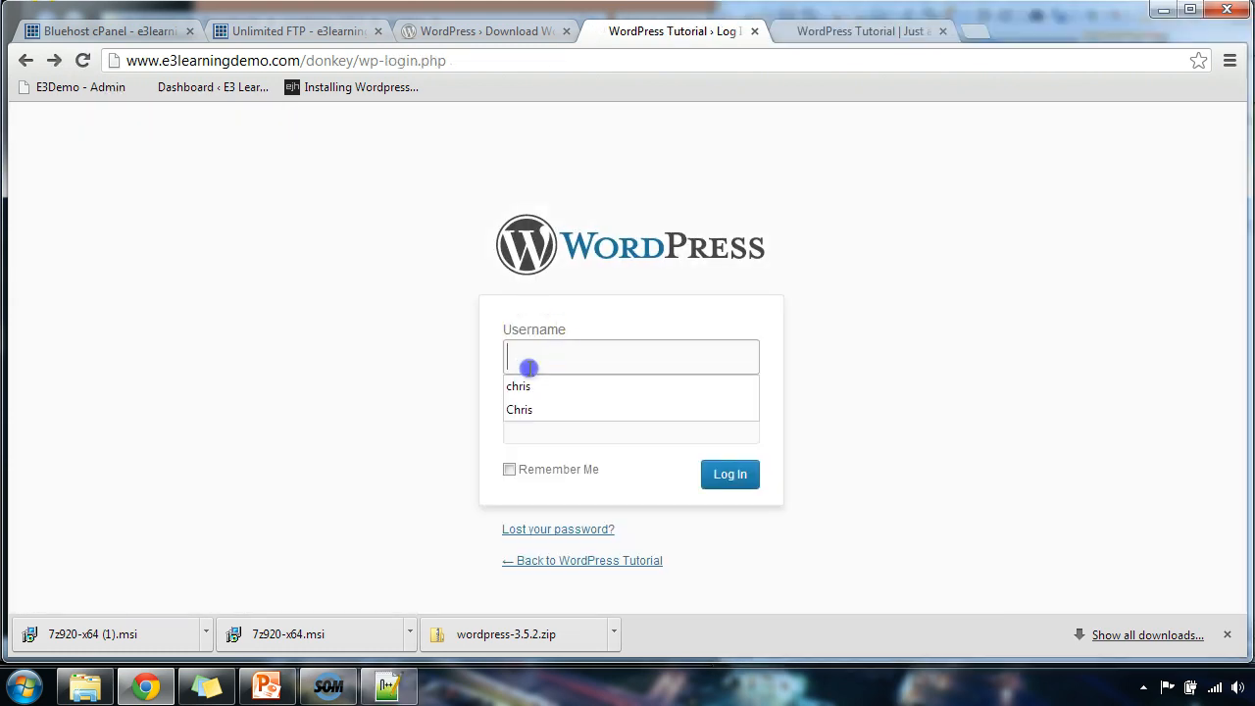
text(chris)
key(Tab)
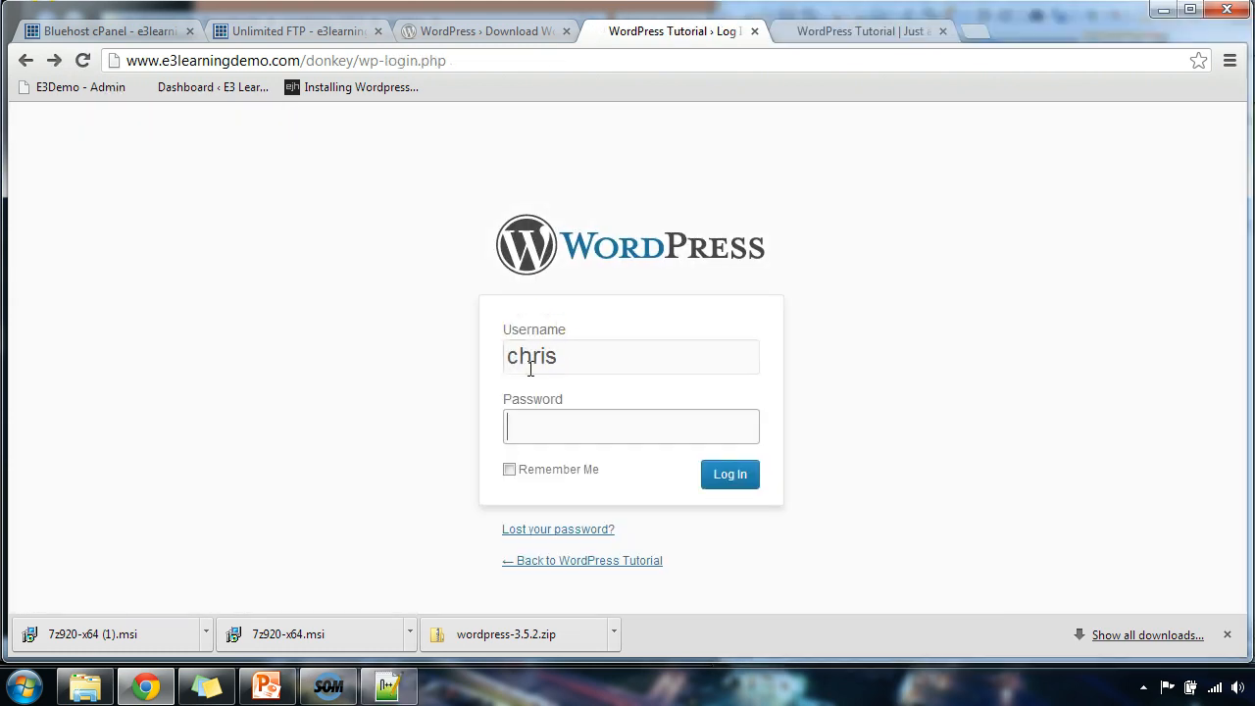
text(•••••••••••)
key(Return)
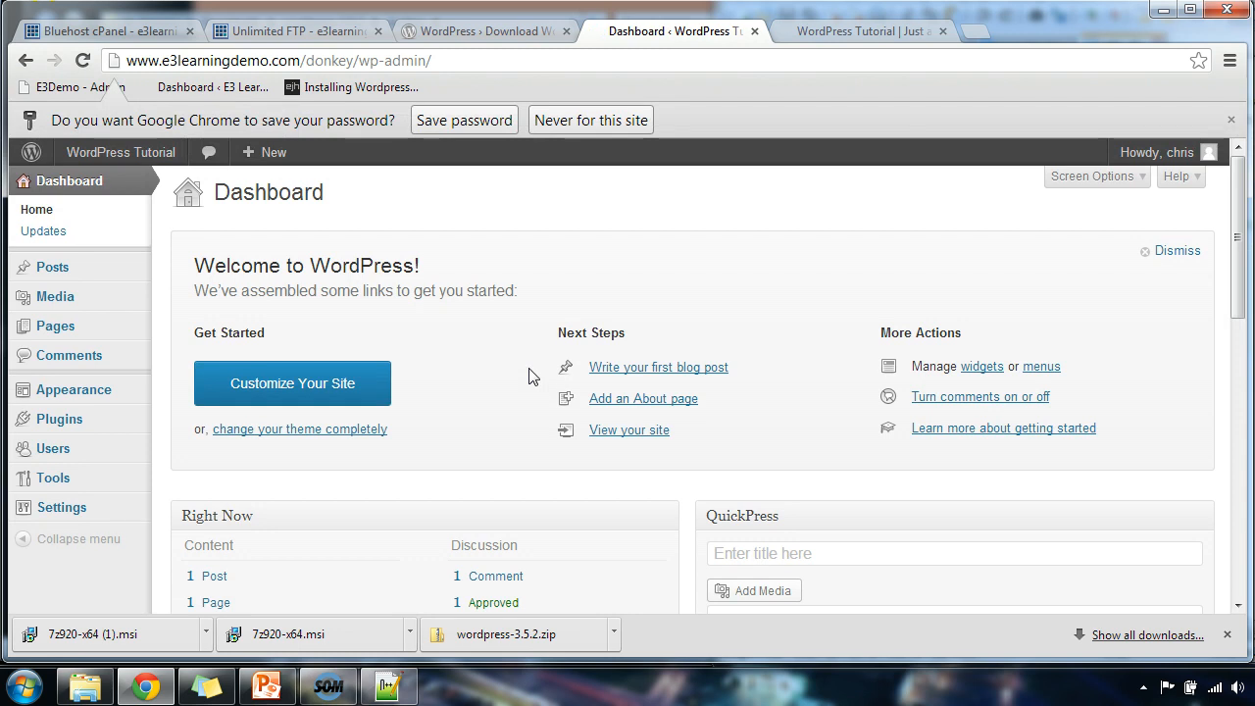
click(972, 31)
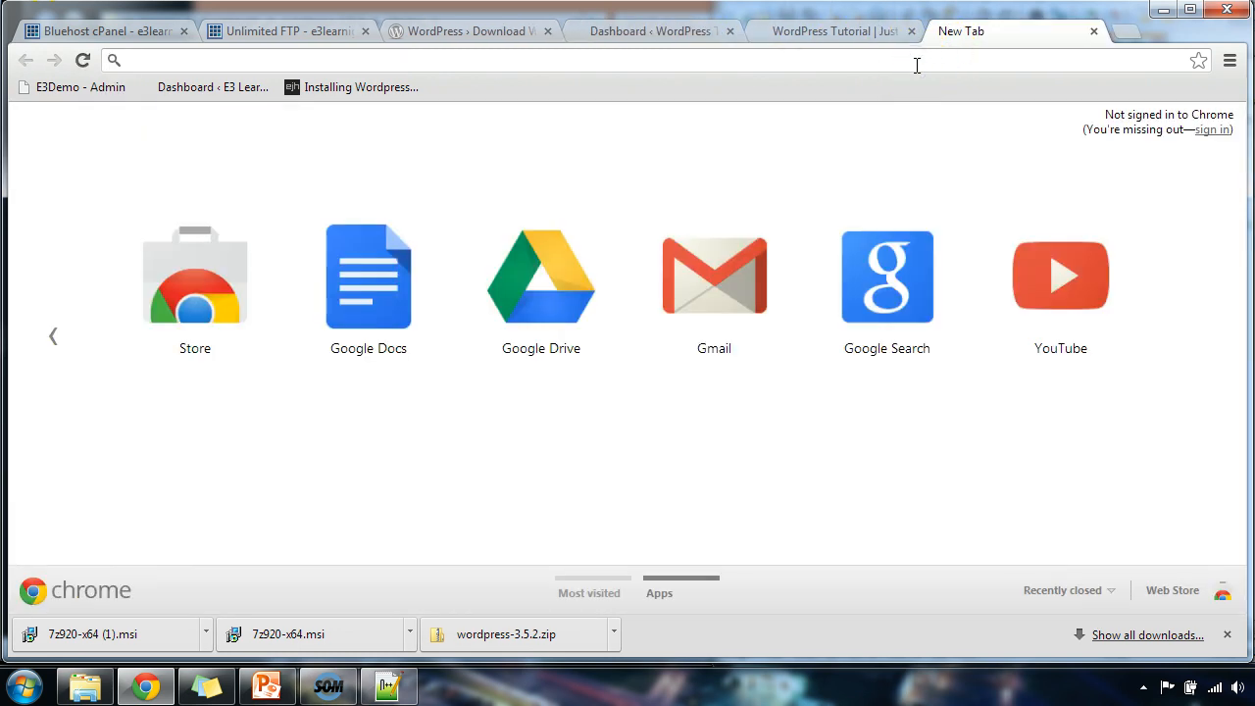
text(www.e3learningdemo.com)
key(Return)
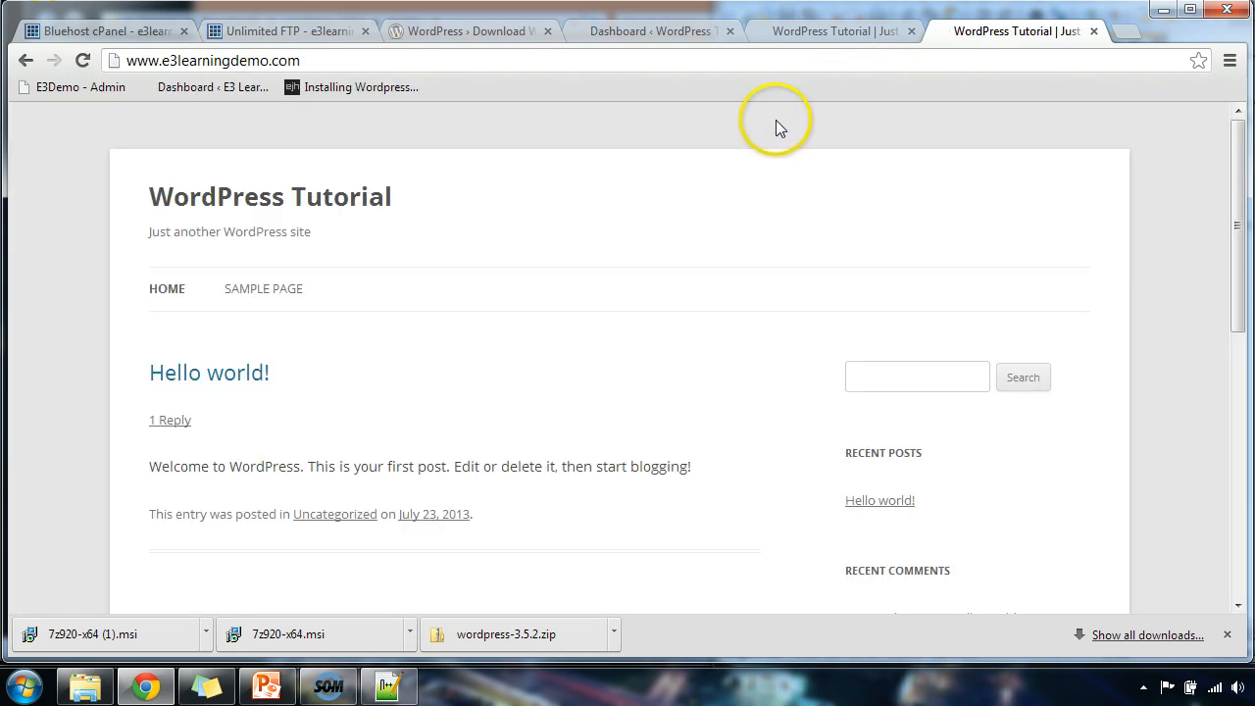
scroll(722, 140, down, 3)
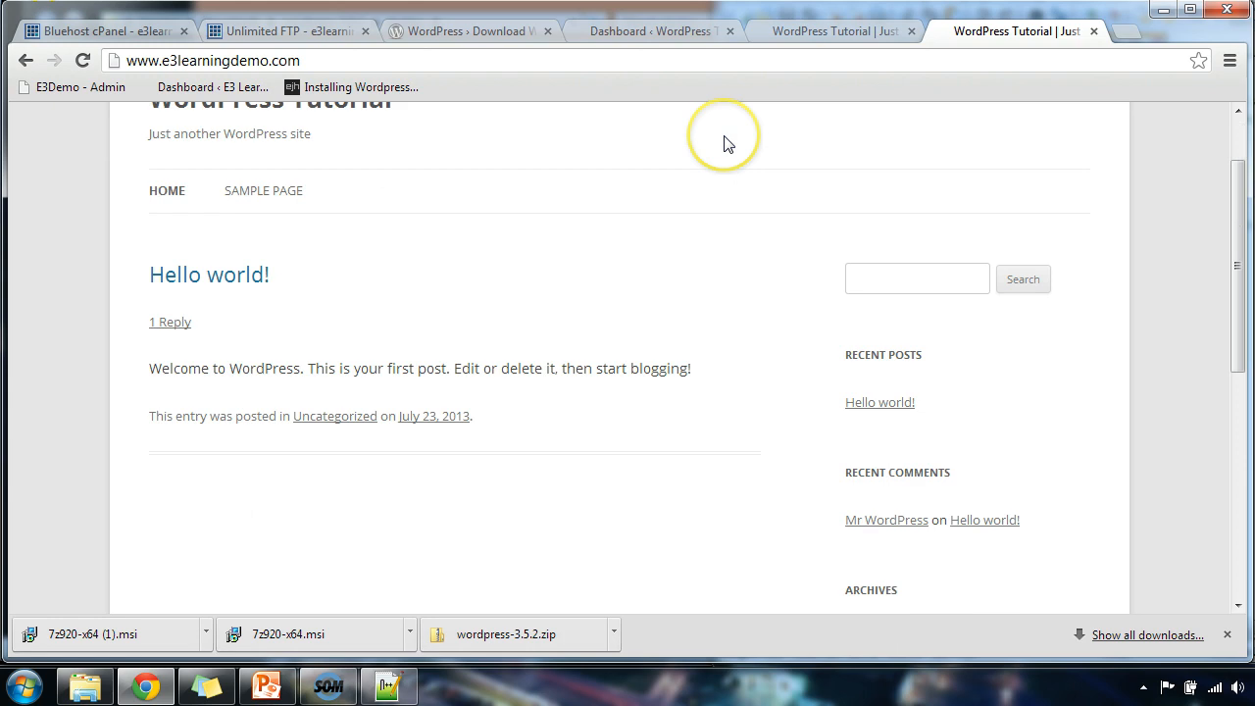
scroll(723, 140, up, 3)
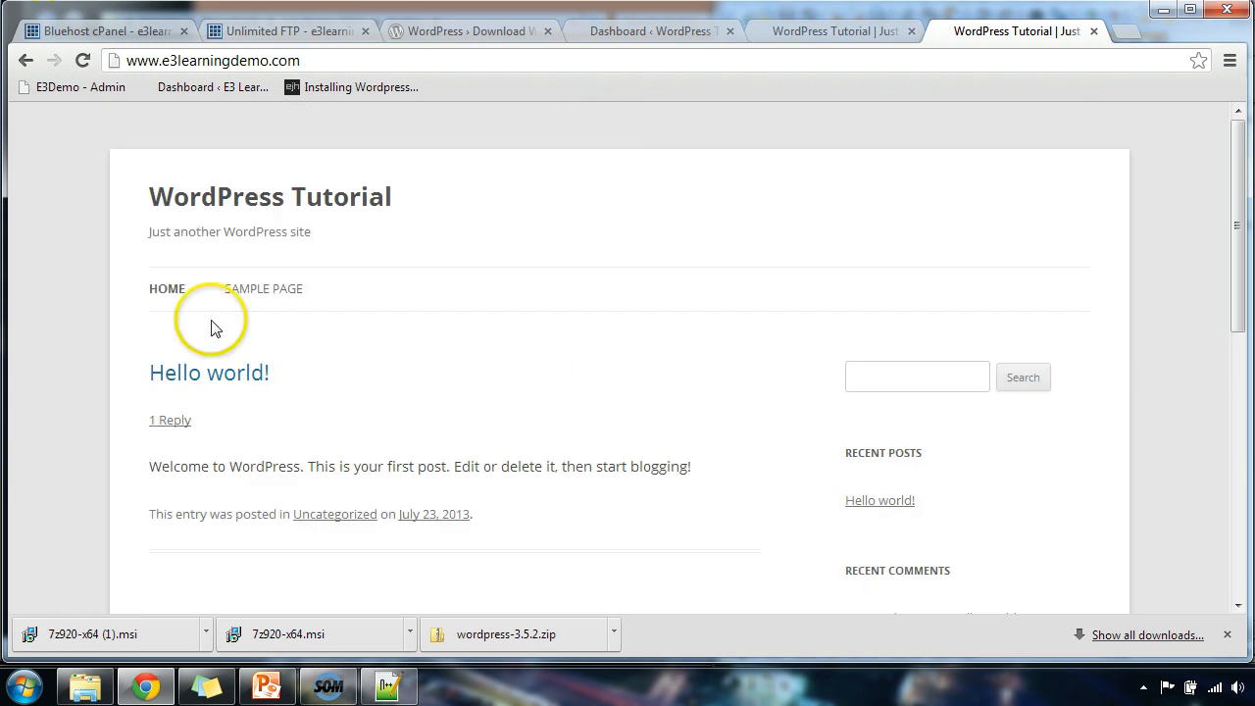
click(345, 60)
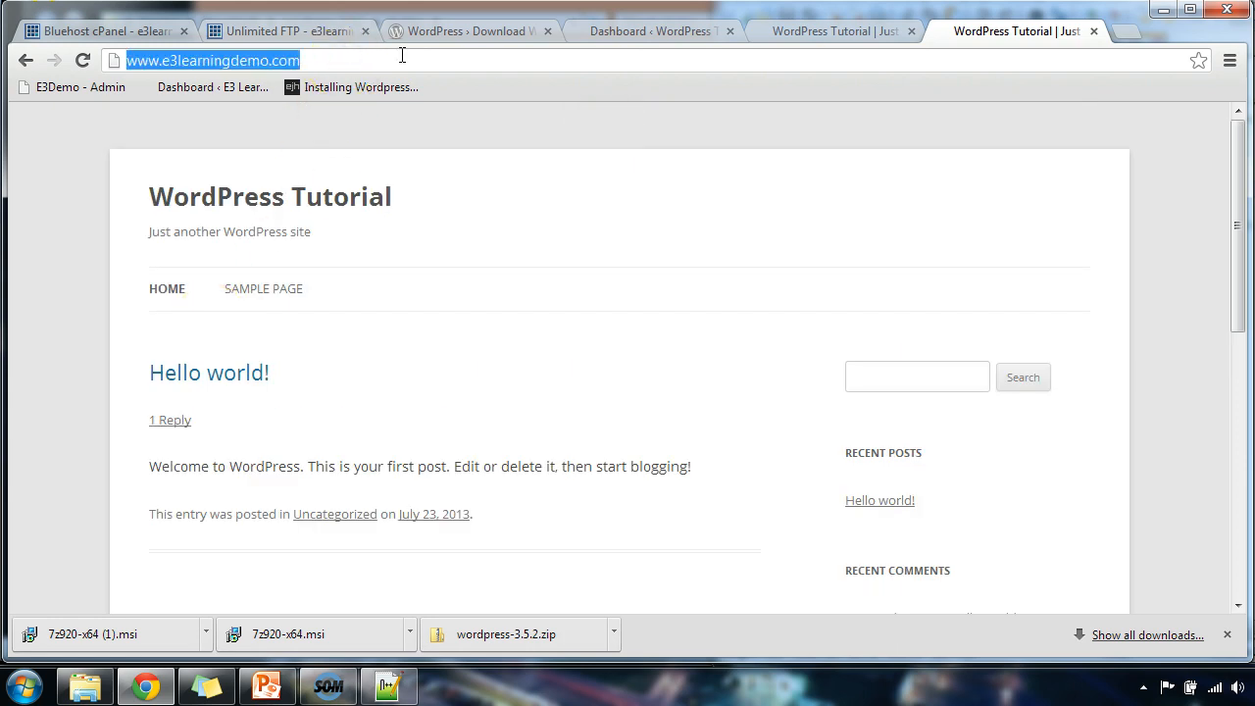
text(www.wordpress.org)
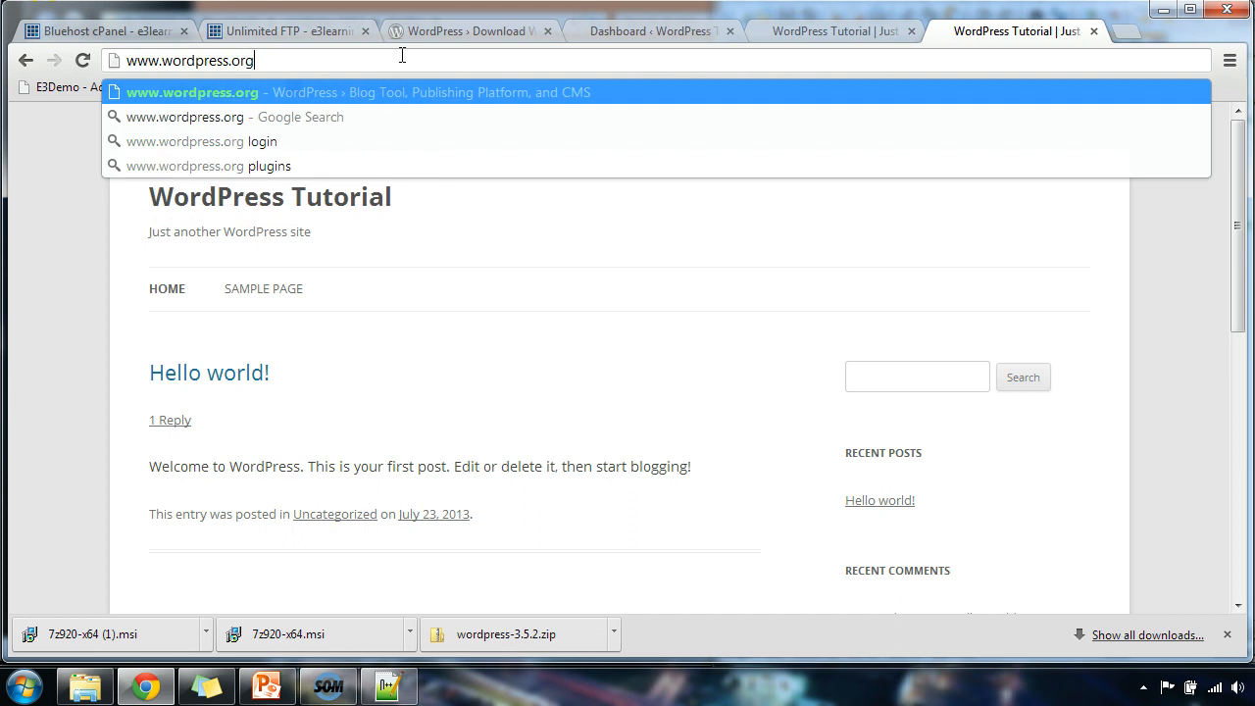
key(Return)
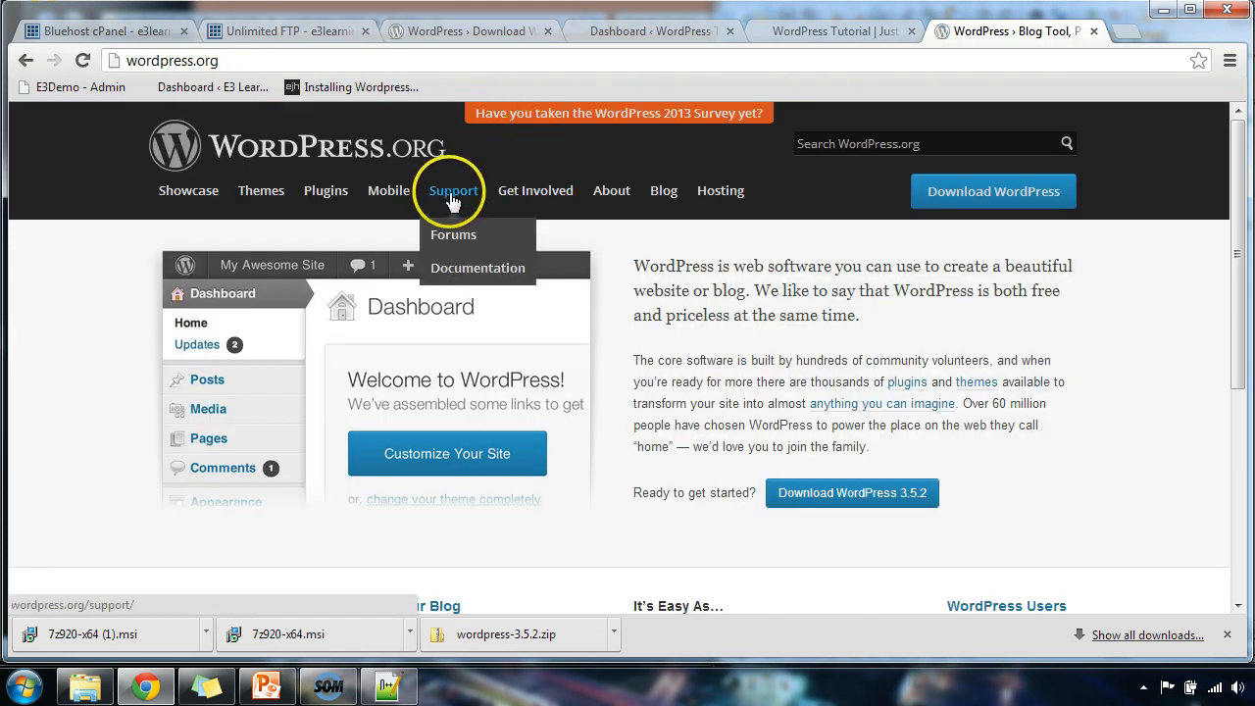
click(451, 194)
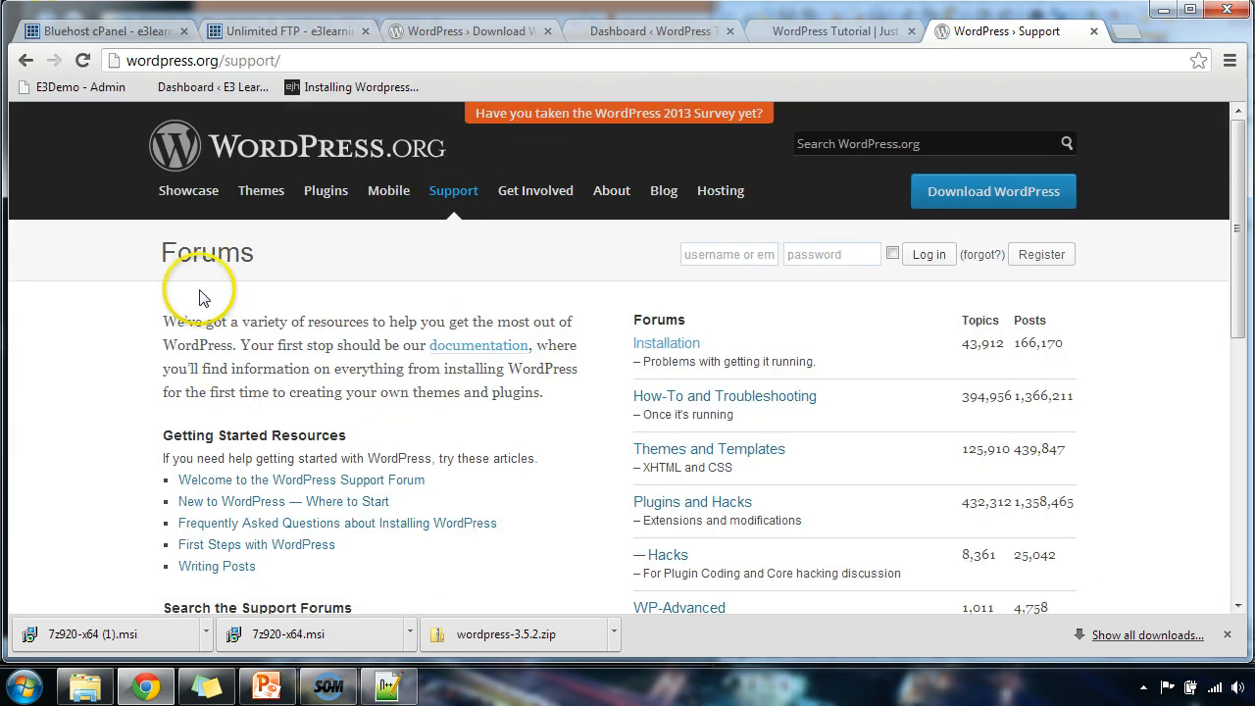
mouse_move(454, 192)
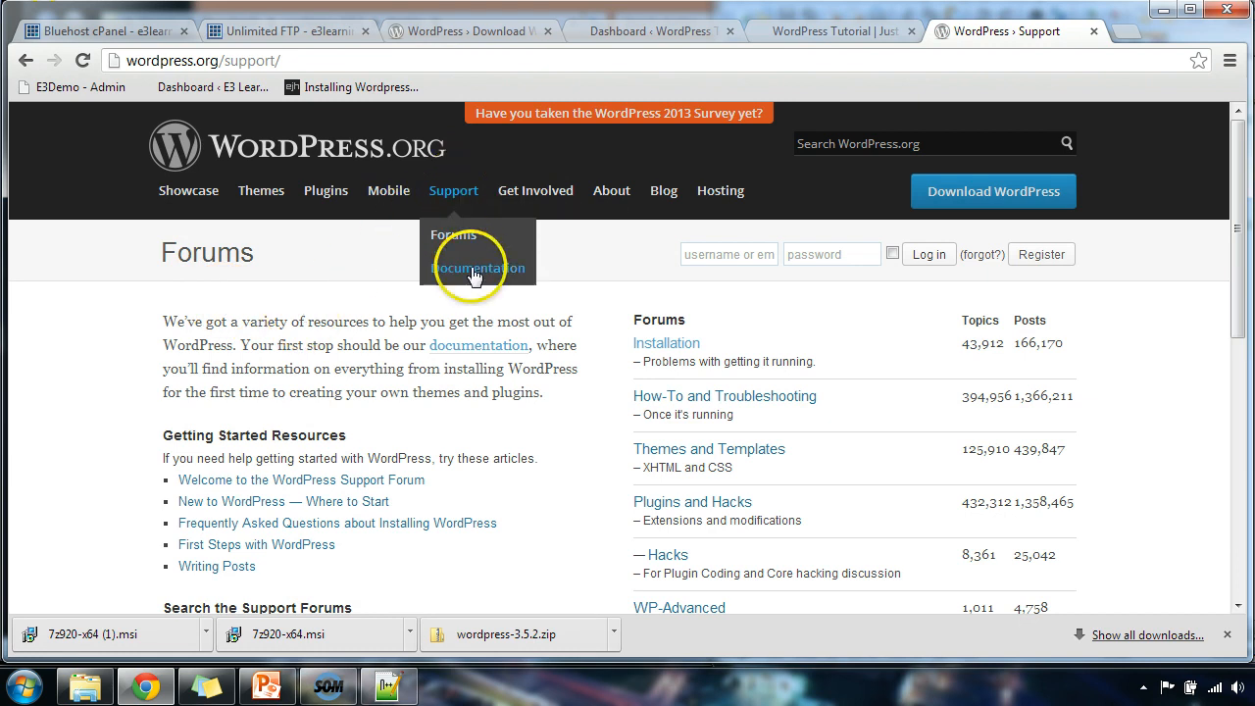
click(473, 270)
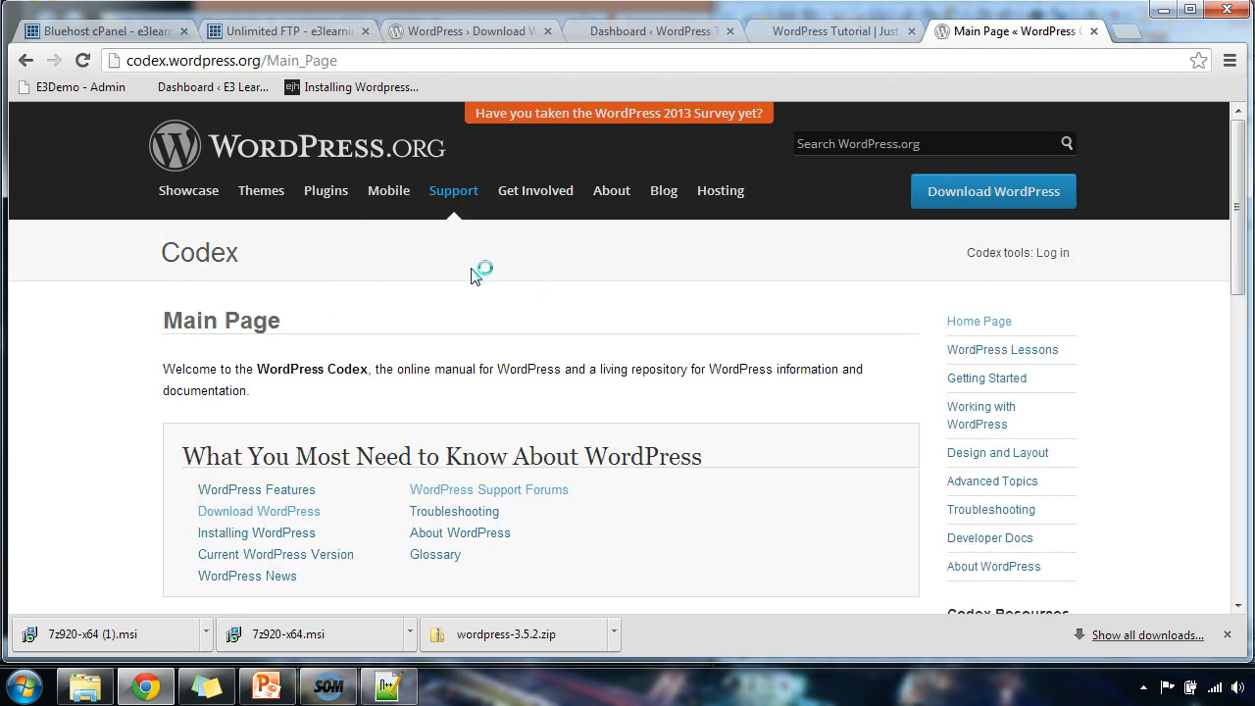
Review the Codex main page, then advance the slide show to the Class Summary slide.
scroll(471, 274, down, 1)
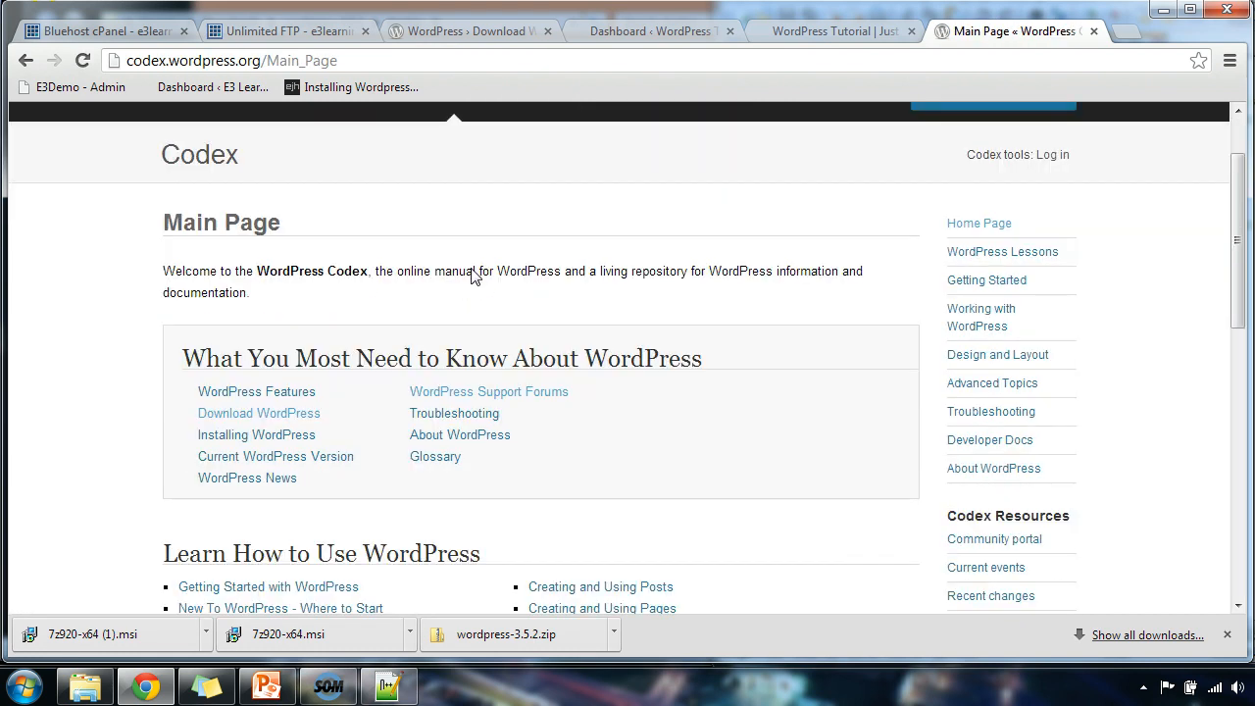
scroll(472, 274, down, 1)
scroll(472, 269, up, 2)
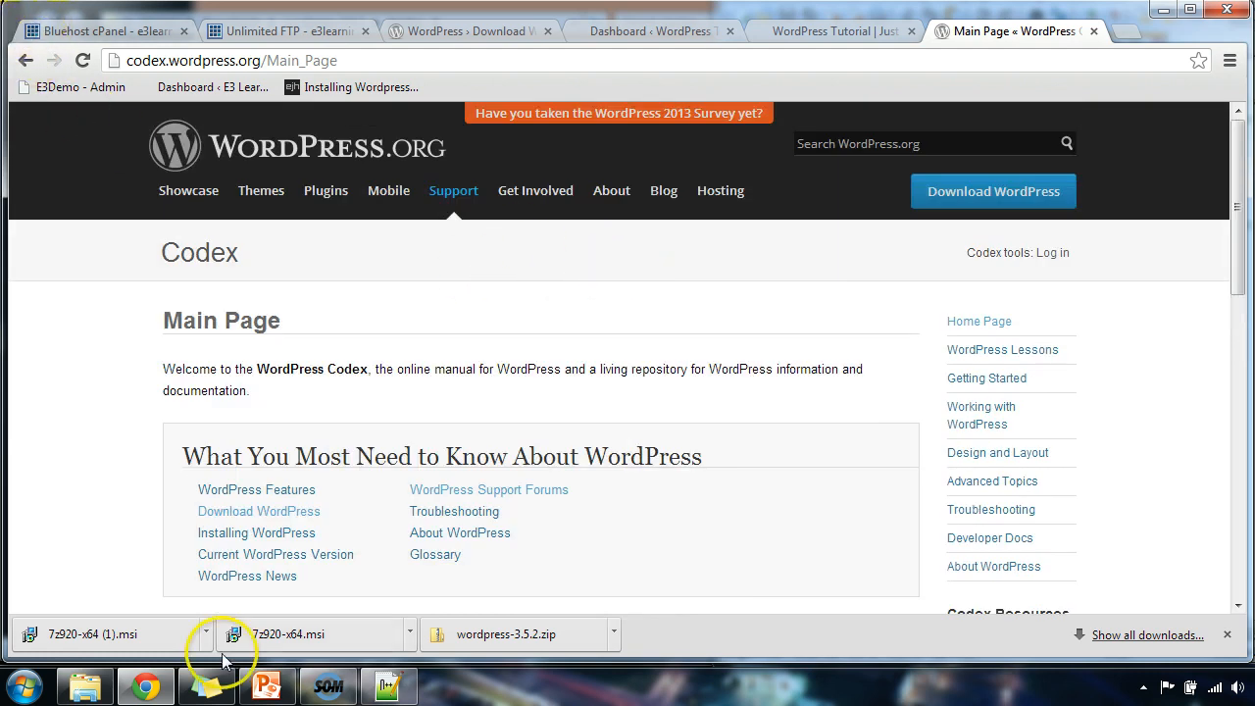
click(263, 694)
click(113, 364)
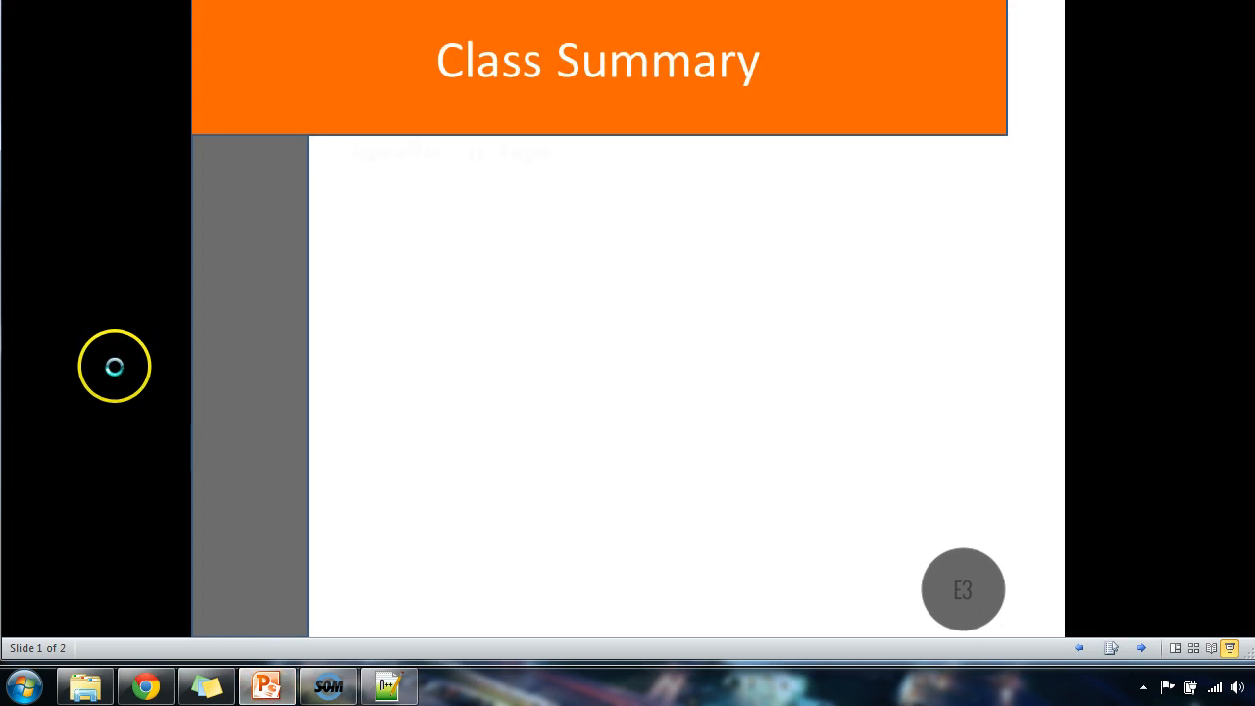